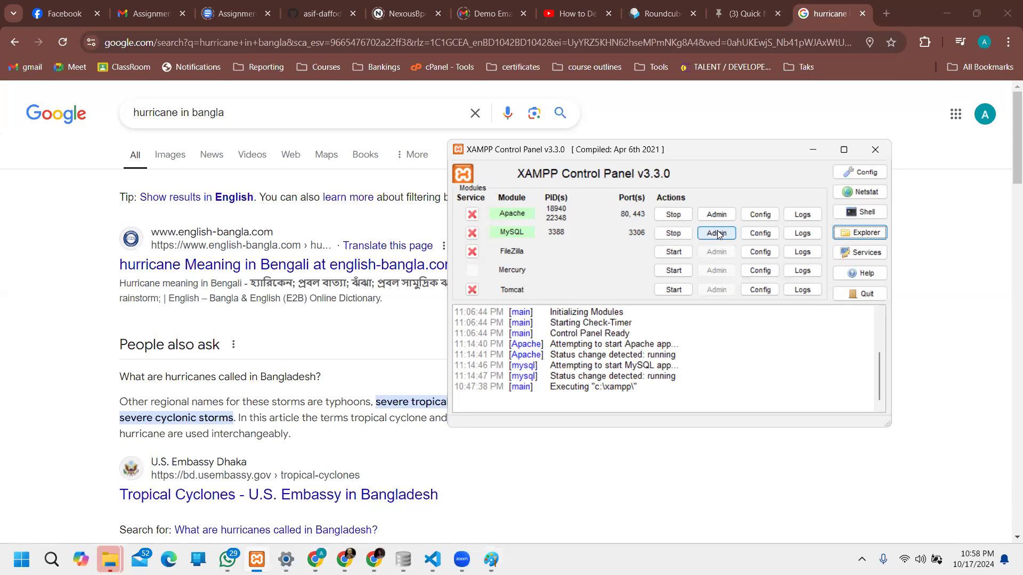
Step: Launch phpMyAdmin from the MySQL row's Admin button in XAMPP Control Panel
{"action": "left_click", "coordinate": [717, 233]}
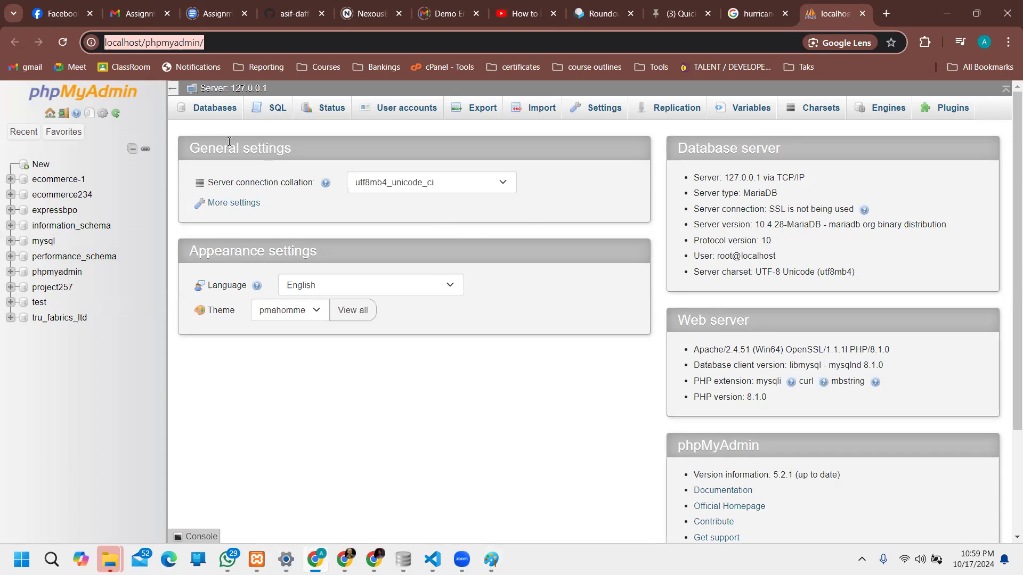
Step: Toggle the Favorites panel and return to the phpMyAdmin home page
{"action": "left_click", "coordinate": [63, 132]}
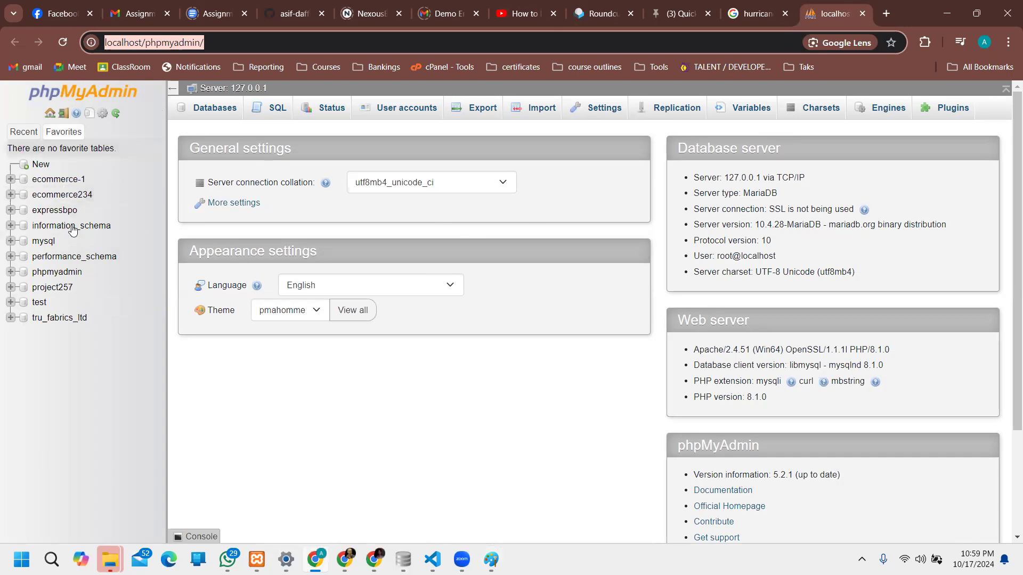
{"action": "left_click", "coordinate": [63, 131]}
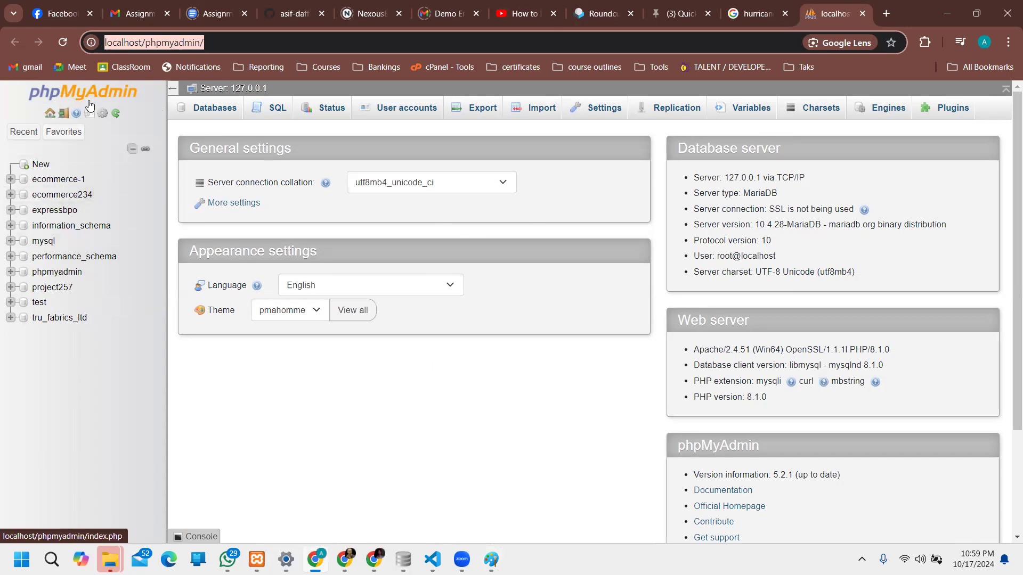
{"action": "left_click", "coordinate": [127, 100]}
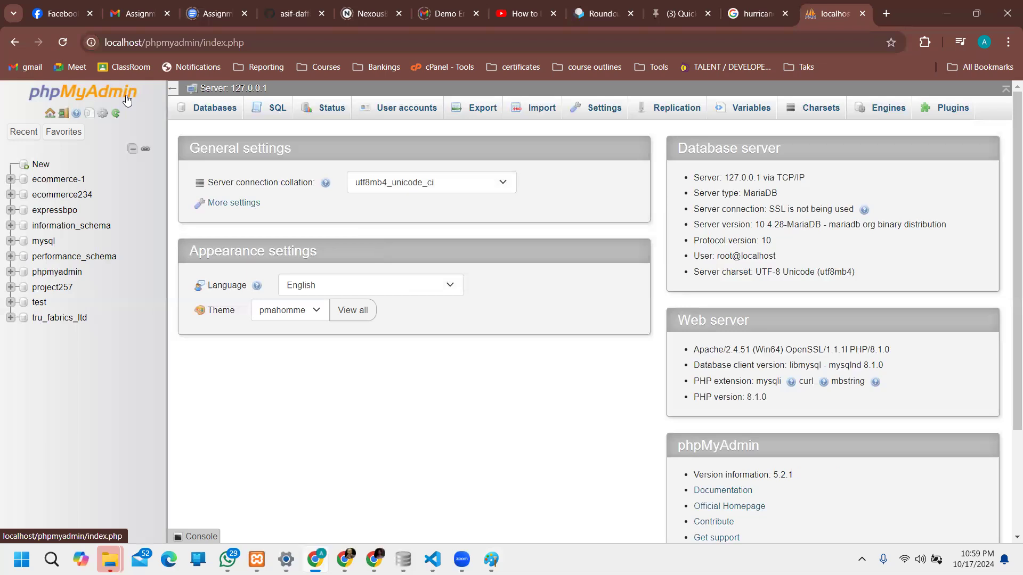
{"action": "left_click_drag", "start_coordinate": [209, 42], "coordinate": [266, 46]}
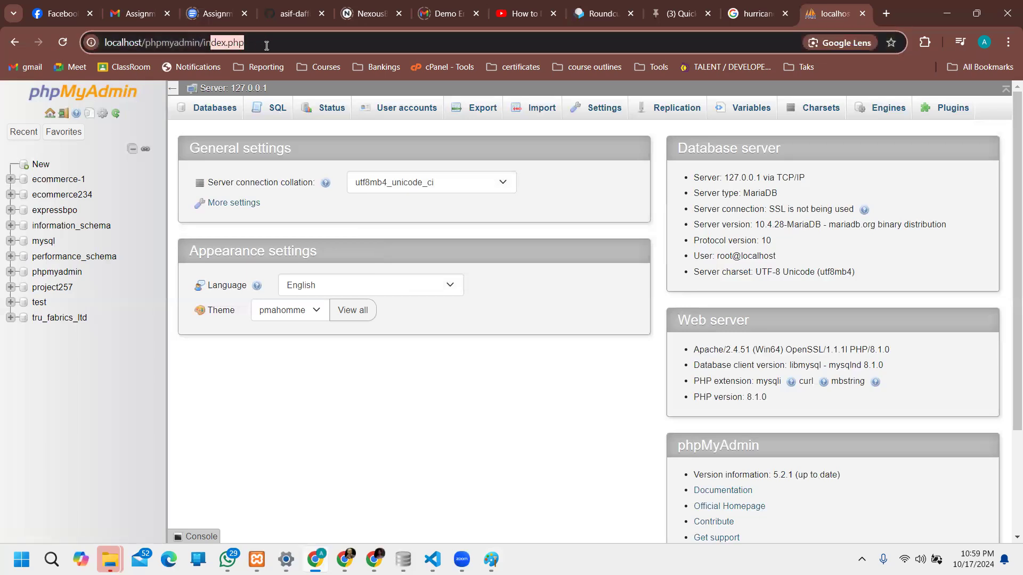
{"action": "left_click", "coordinate": [49, 115]}
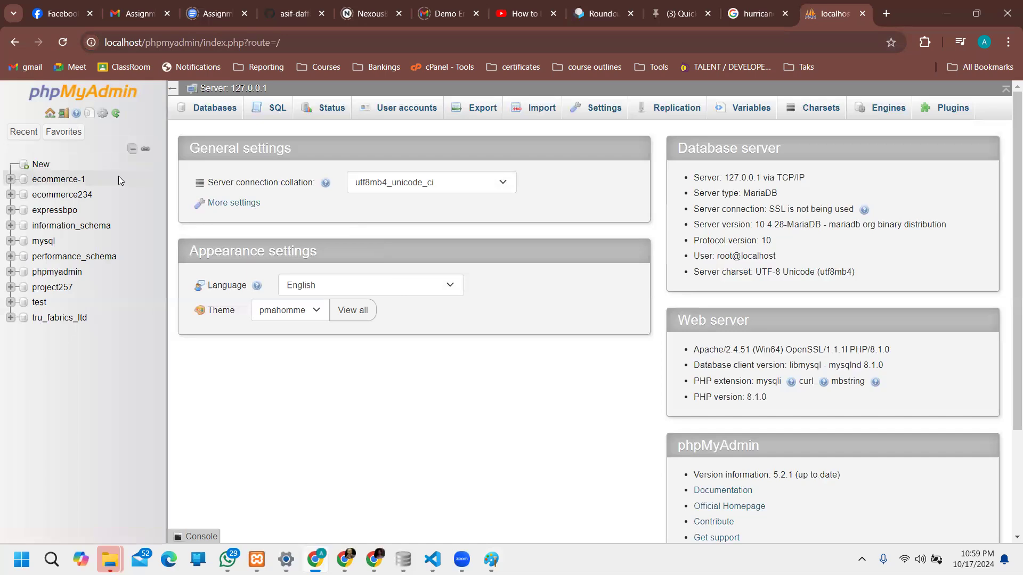
Step: Browse the Recent and Favorites table lists, then reload the navigation tree
{"action": "left_click", "coordinate": [24, 135]}
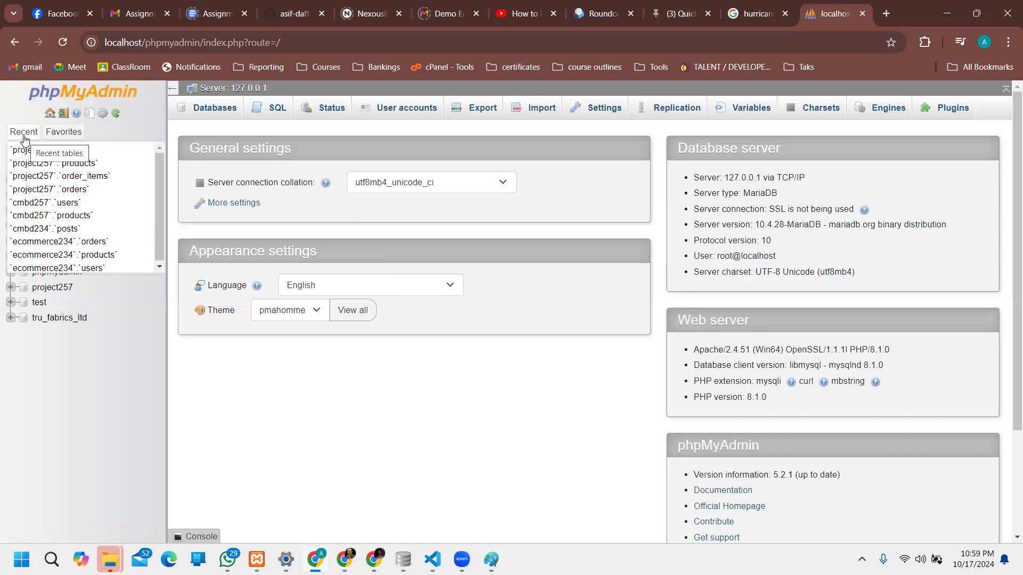
{"action": "left_click", "coordinate": [66, 132]}
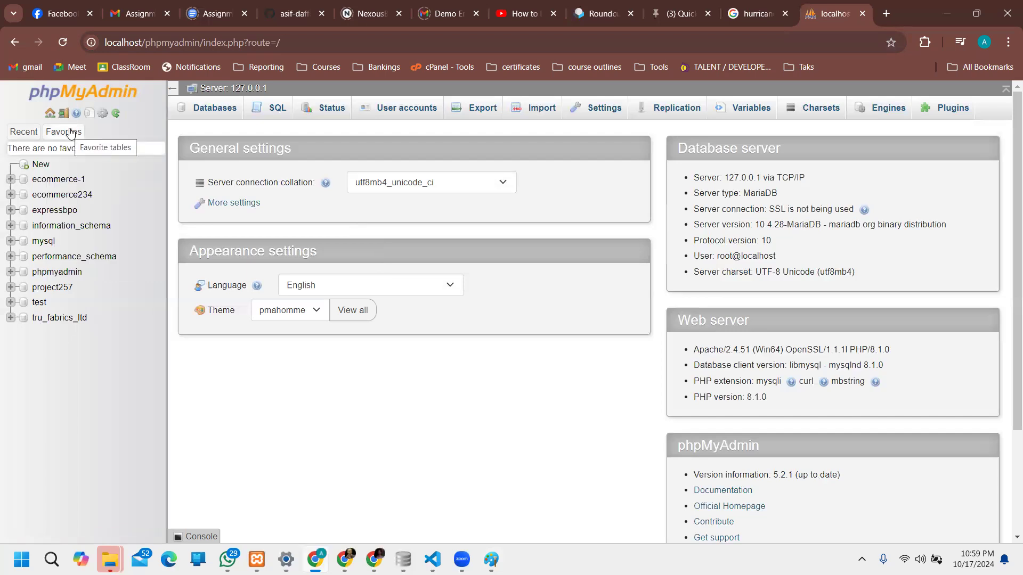
{"action": "left_click", "coordinate": [69, 132]}
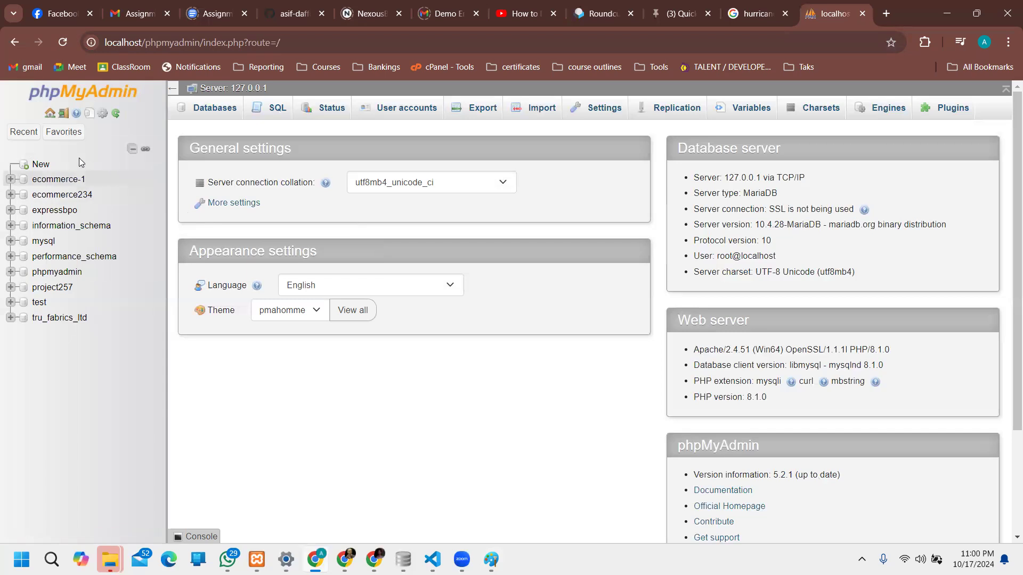
{"action": "left_click", "coordinate": [117, 117]}
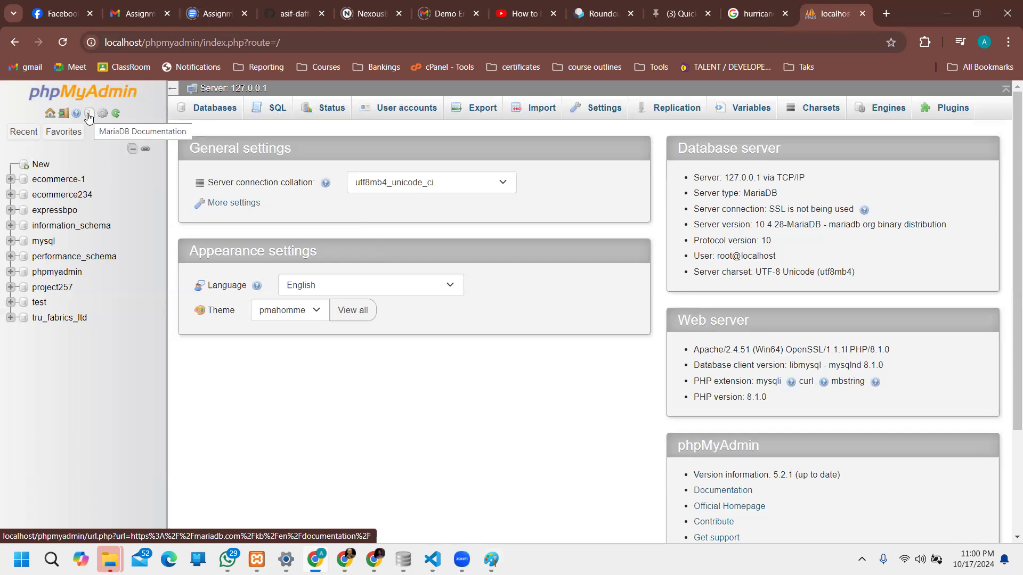
Step: Open and close the MariaDB documentation, then bring up the Paint database diagram
{"action": "left_click", "coordinate": [89, 115]}
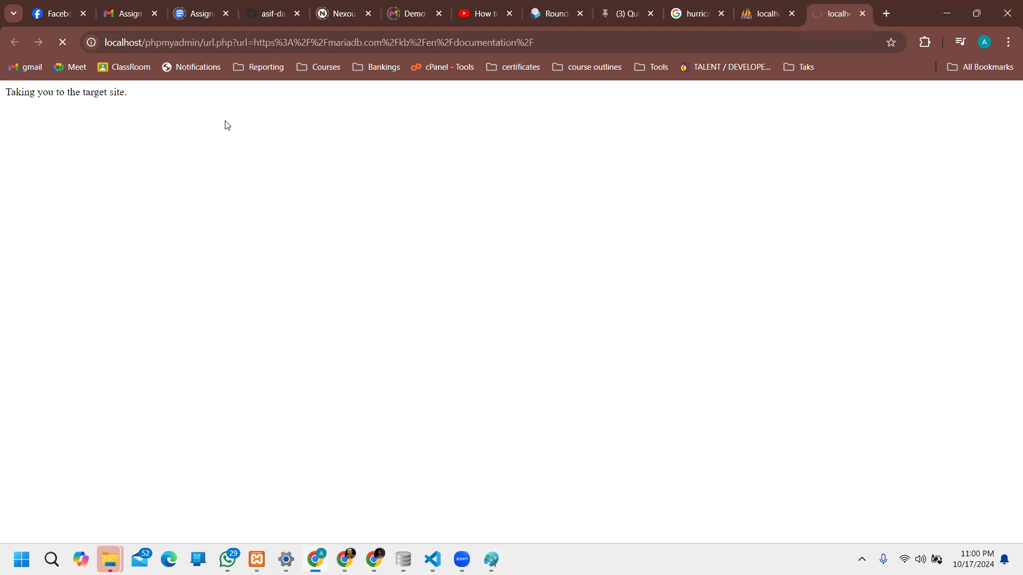
{"action": "left_click", "coordinate": [863, 14]}
{"action": "key", "text": "alt+Tab"}
{"action": "left_click", "coordinate": [435, 203]}
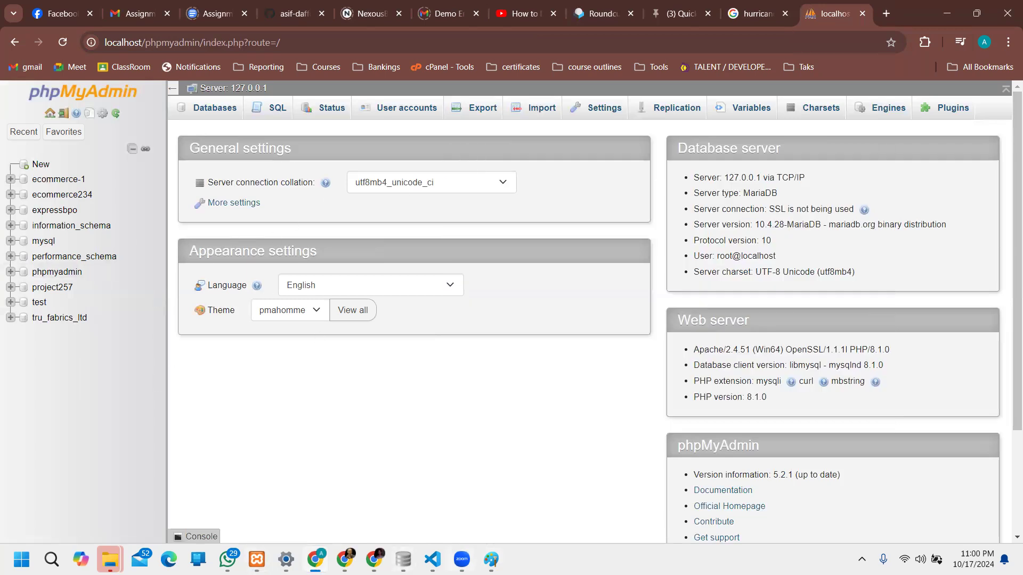
{"action": "left_click", "coordinate": [490, 560]}
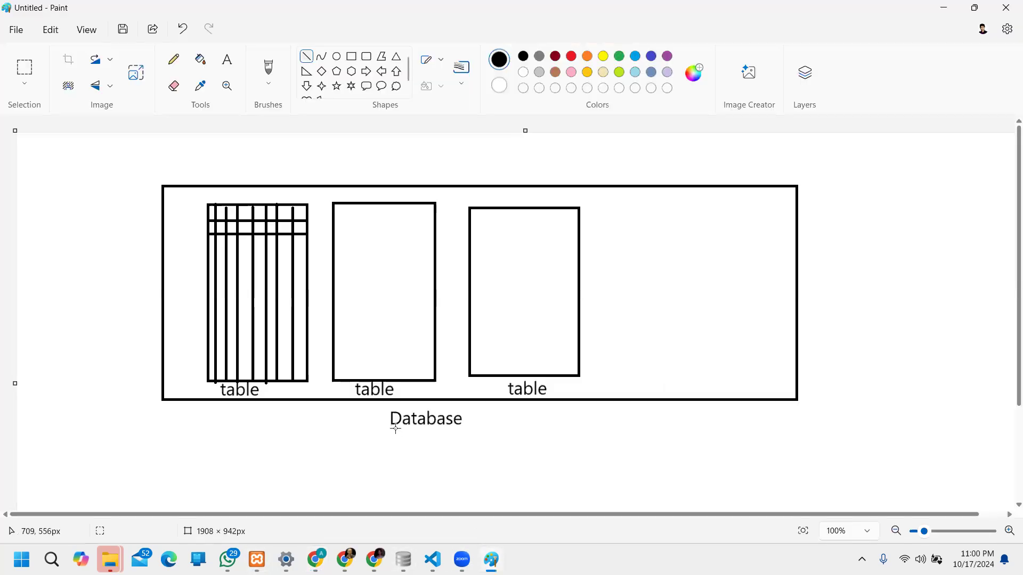
Step: Create a database named cmbd24 and open its empty structure page
{"action": "left_click", "coordinate": [942, 6]}
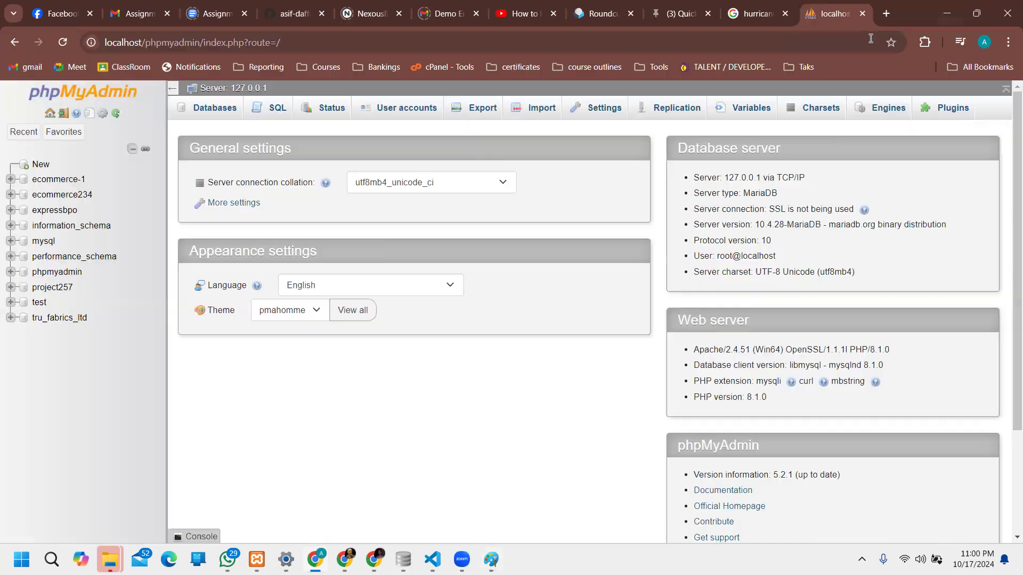
{"action": "left_click", "coordinate": [42, 167]}
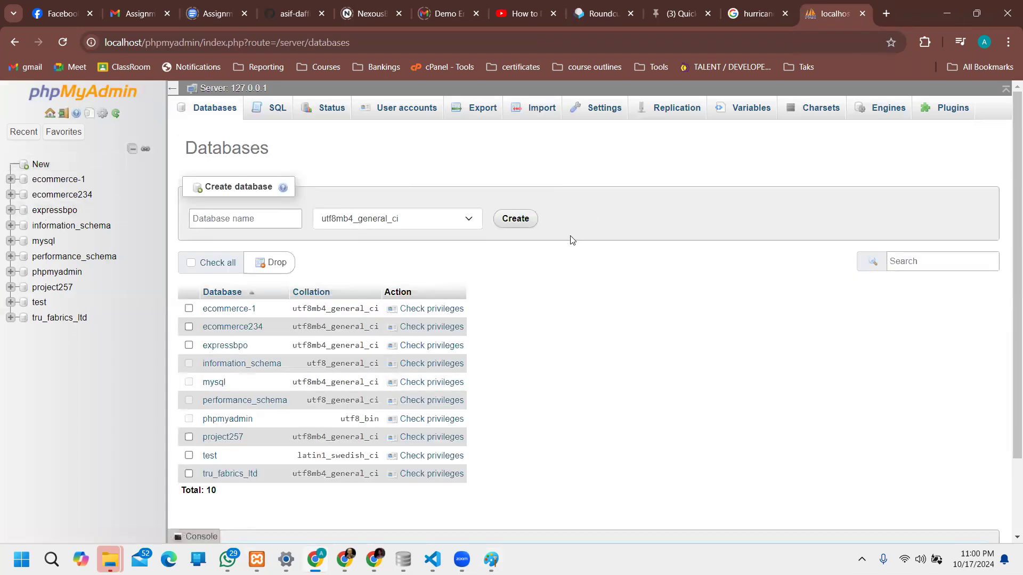
{"action": "left_click", "coordinate": [245, 223]}
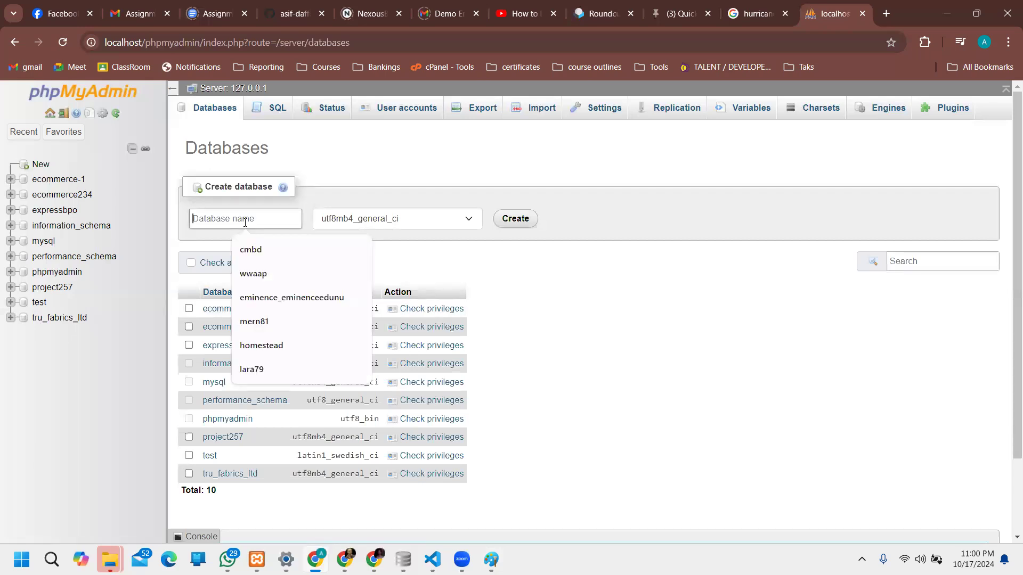
{"action": "type", "text": "cmbd"}
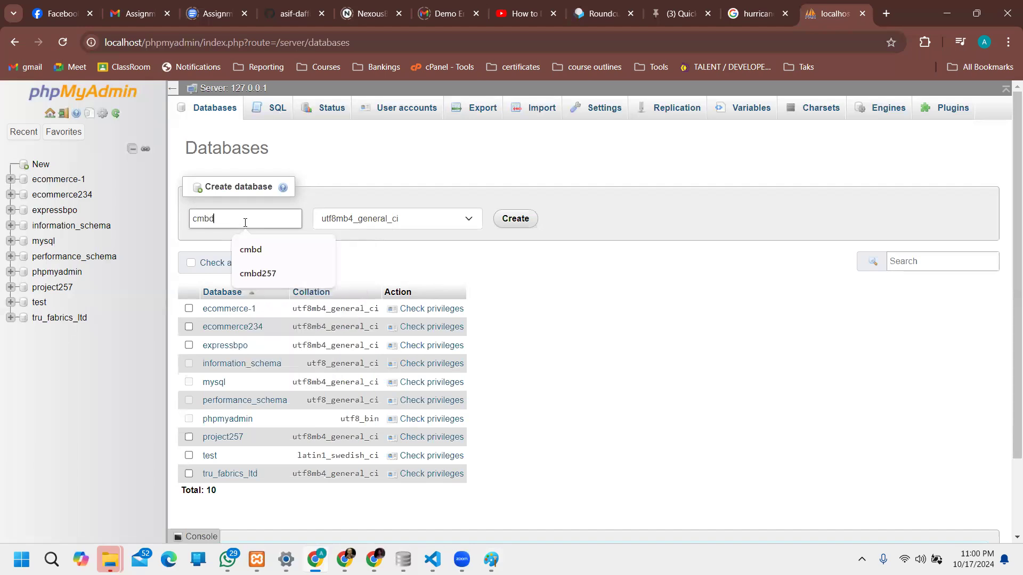
{"action": "type", "text": "24"}
{"action": "key", "text": "Return"}
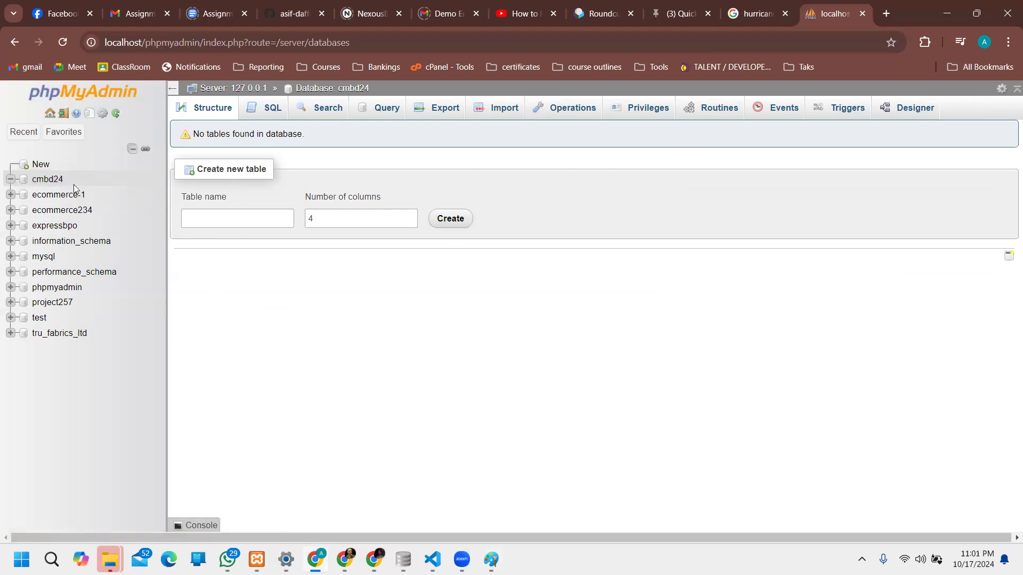
{"action": "left_click", "coordinate": [47, 181]}
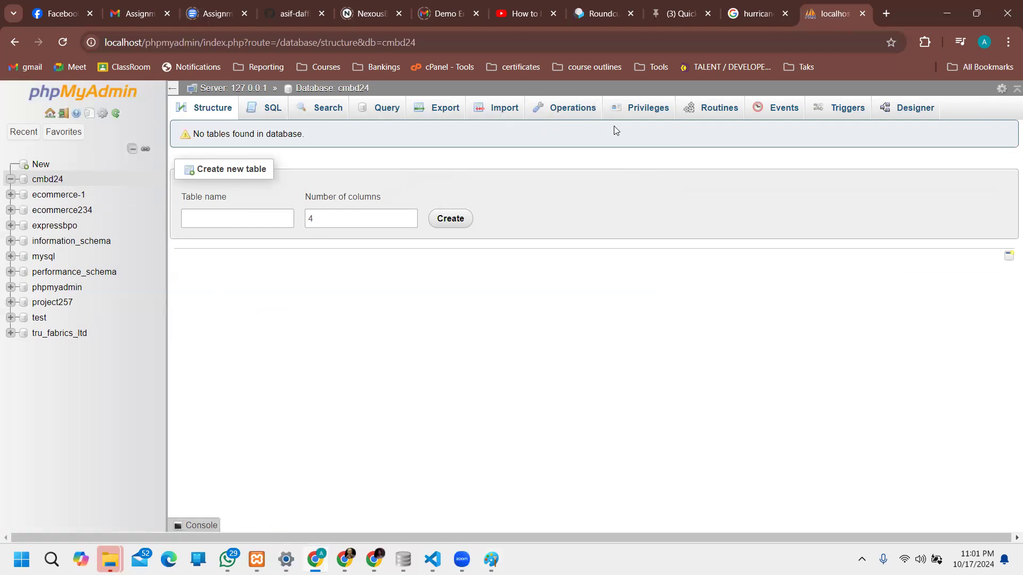
Step: Drop cmbd24 via Operations, confirm, and return to the Databases list
{"action": "left_click", "coordinate": [579, 114]}
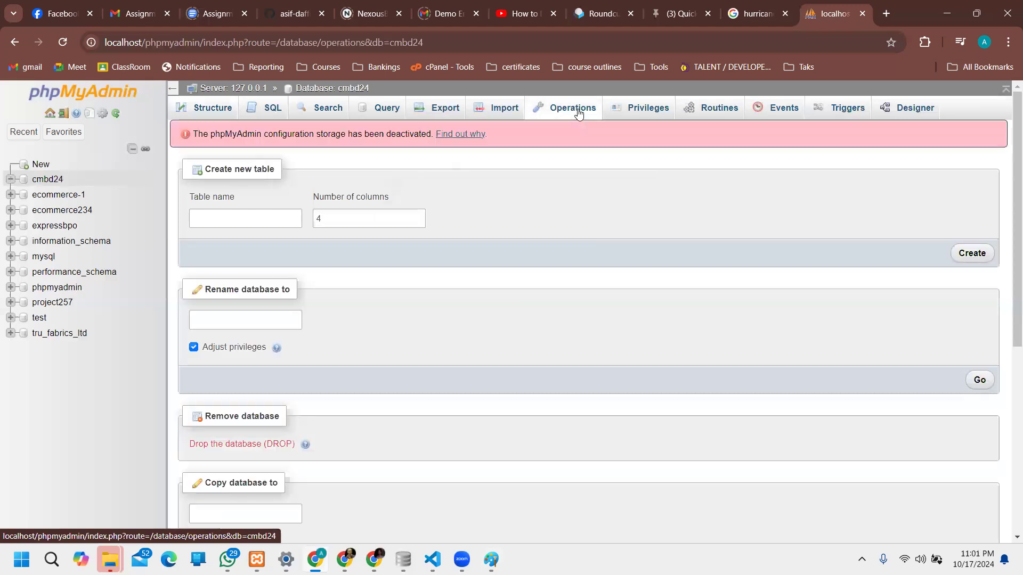
{"action": "scroll", "coordinate": [429, 245], "scroll_direction": "down", "scroll_amount": 3}
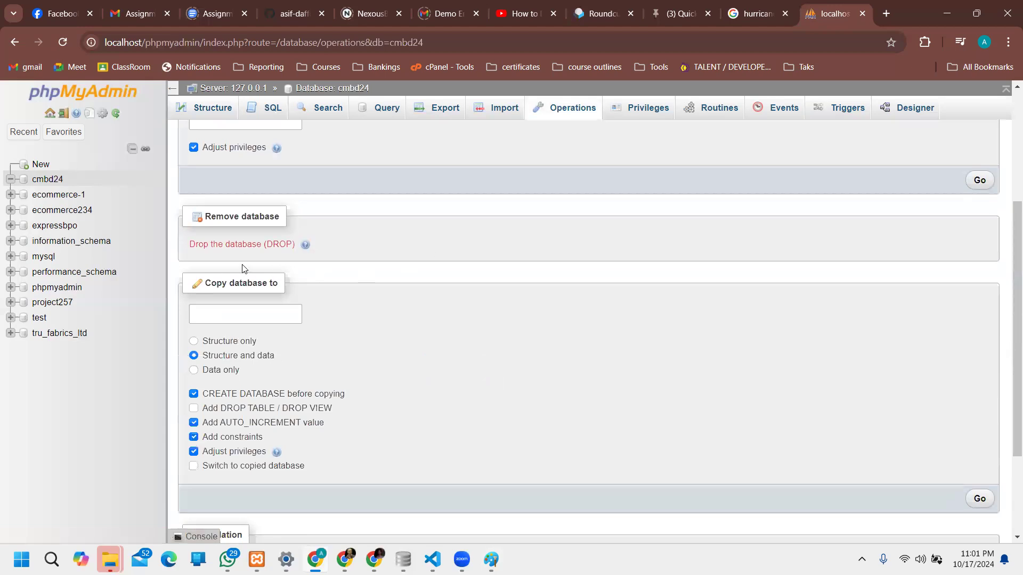
{"action": "left_click", "coordinate": [255, 246]}
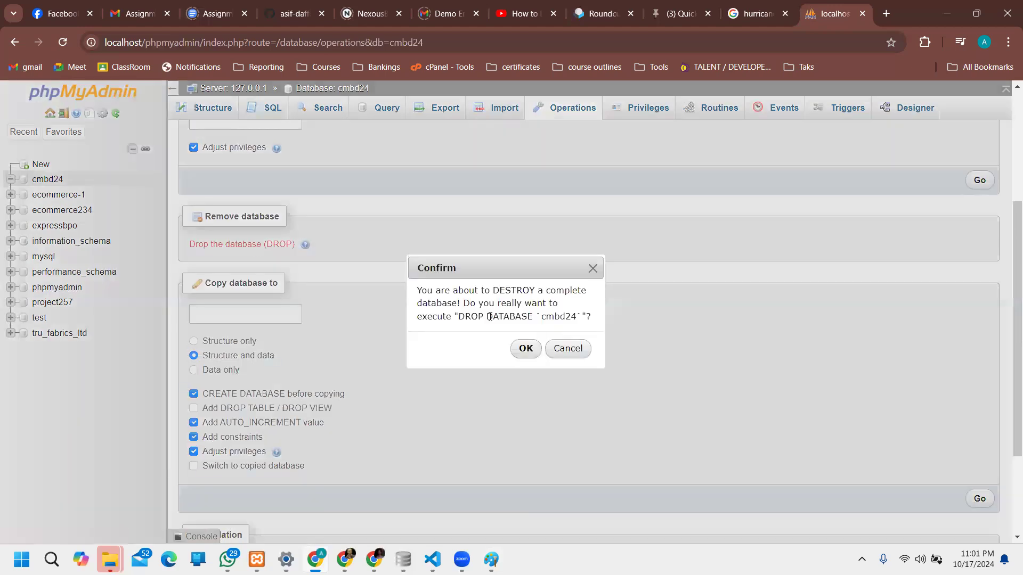
{"action": "left_click", "coordinate": [517, 348]}
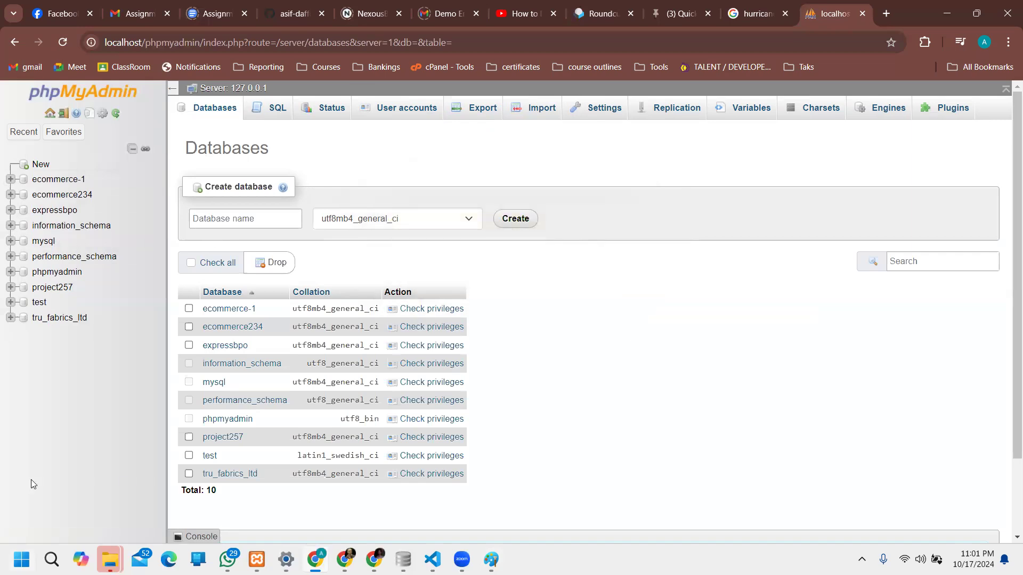
{"action": "left_click", "coordinate": [214, 109]}
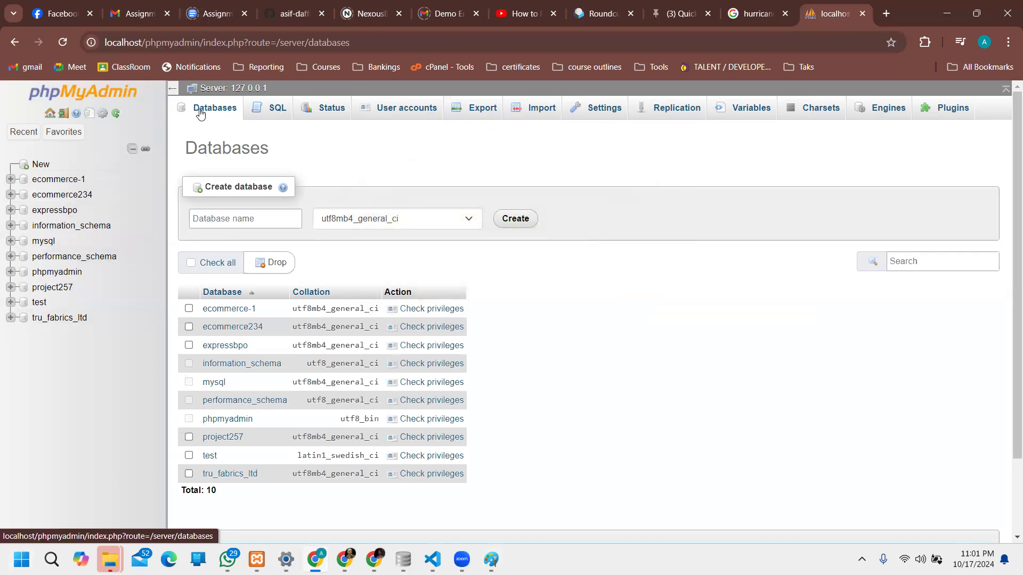
Step: Create database cmbd245, keeping the default utf8mb4_general_ci collation
{"action": "left_click", "coordinate": [40, 165]}
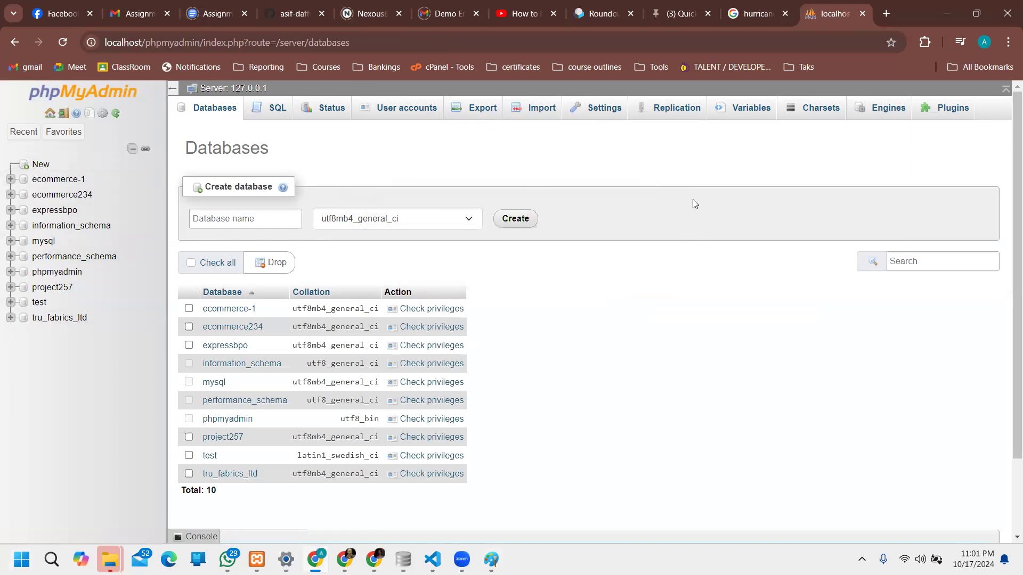
{"action": "left_click", "coordinate": [249, 219]}
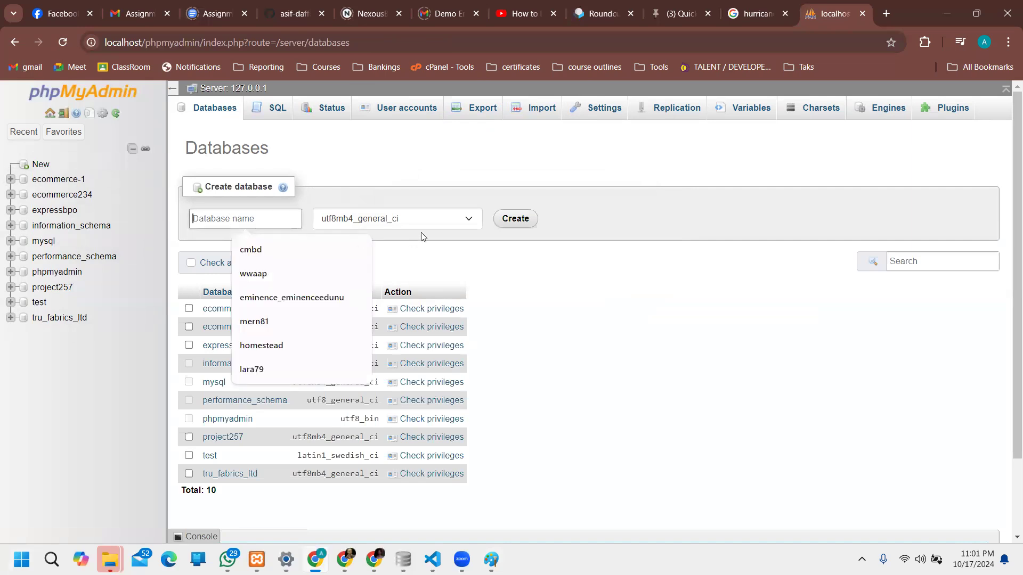
{"action": "type", "text": "cmbd"}
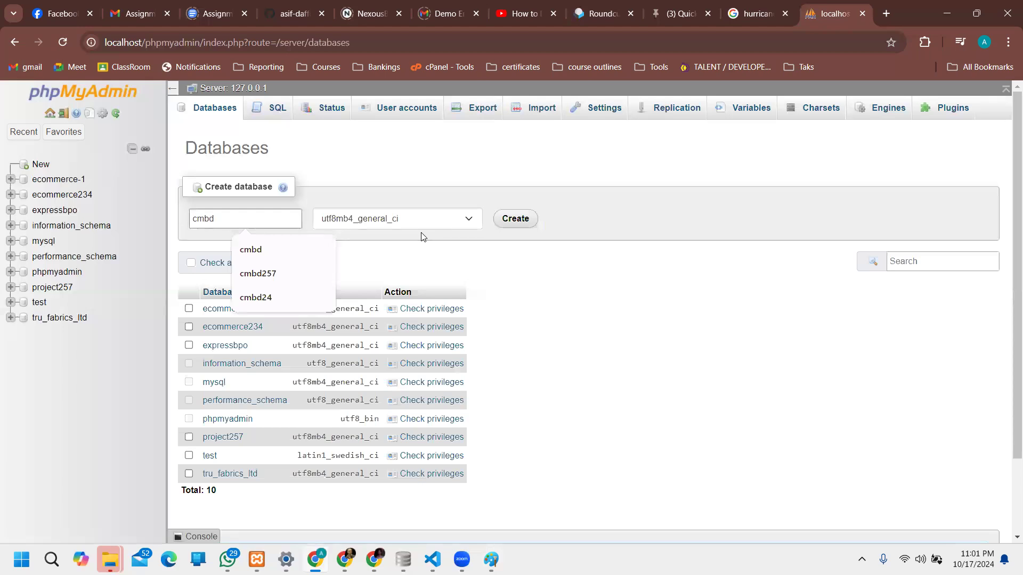
{"action": "type", "text": "245"}
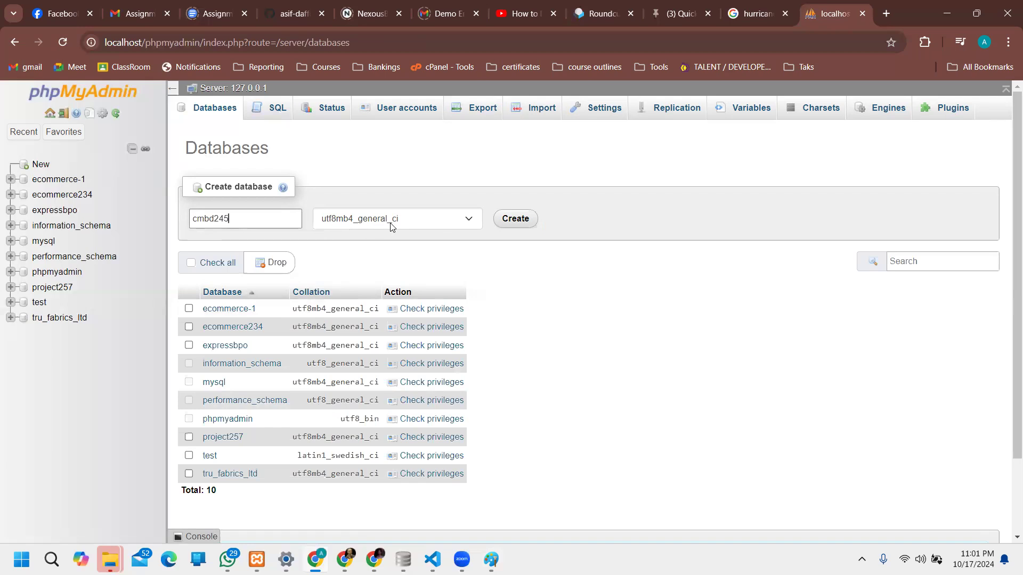
{"action": "left_click", "coordinate": [452, 221]}
{"action": "left_click", "coordinate": [720, 278]}
{"action": "left_click", "coordinate": [513, 223]}
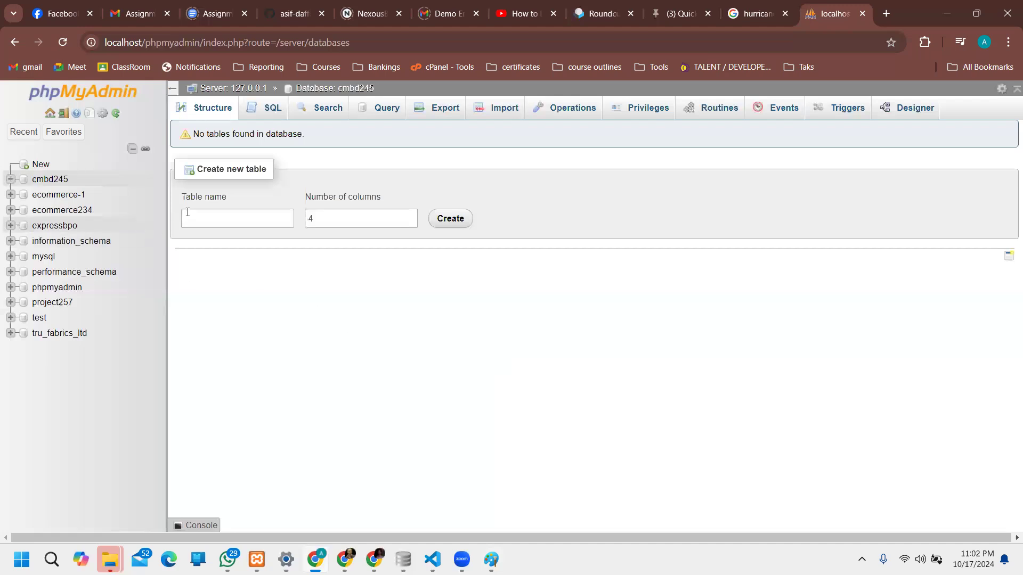
Step: Enter 'users' as the new cmbd245 table name with 4 columns
{"action": "left_click_drag", "start_coordinate": [186, 198], "coordinate": [257, 202]}
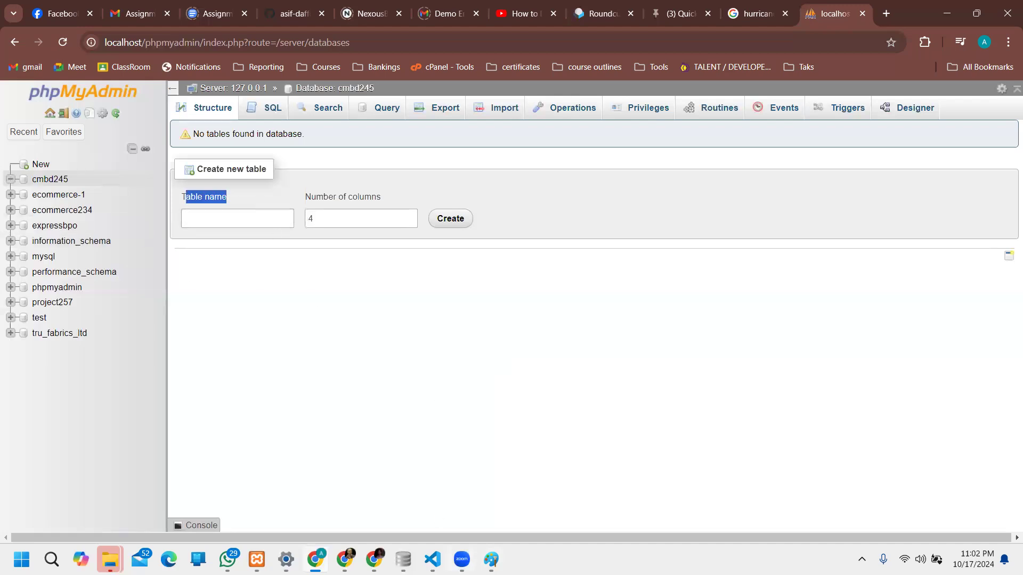
{"action": "left_click", "coordinate": [491, 559]}
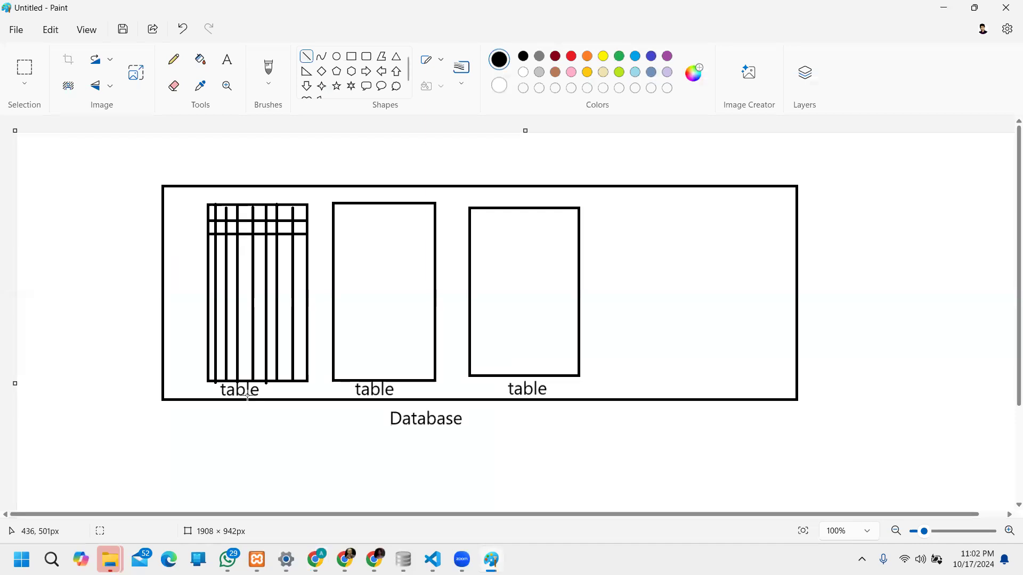
{"action": "left_click", "coordinate": [944, 7]}
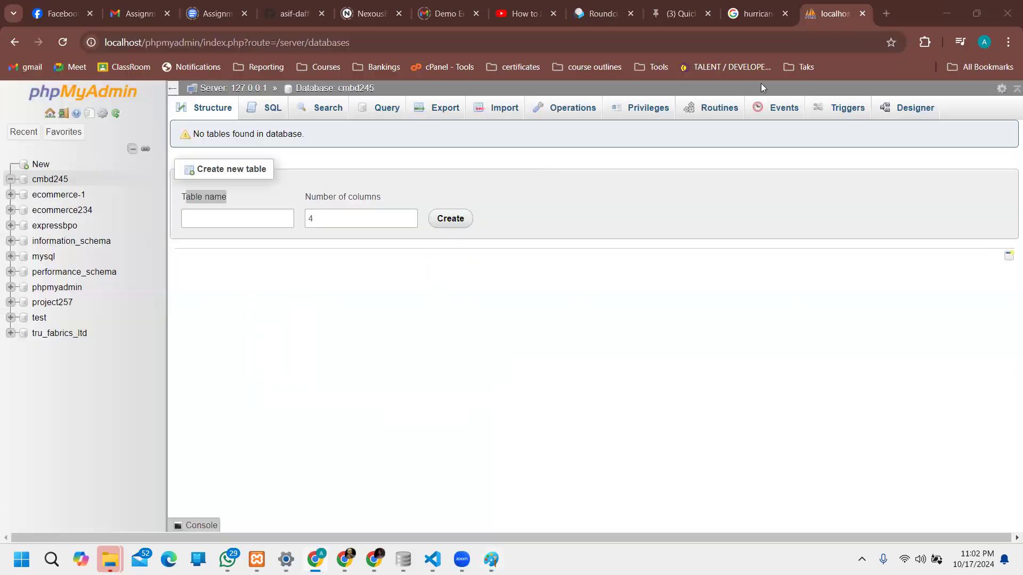
{"action": "left_click", "coordinate": [241, 218]}
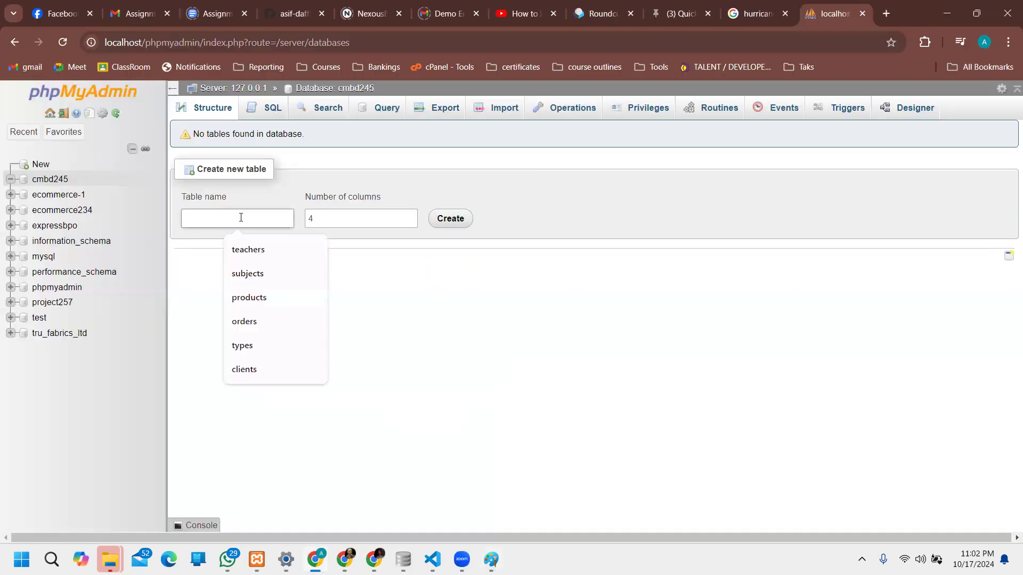
{"action": "type", "text": "users"}
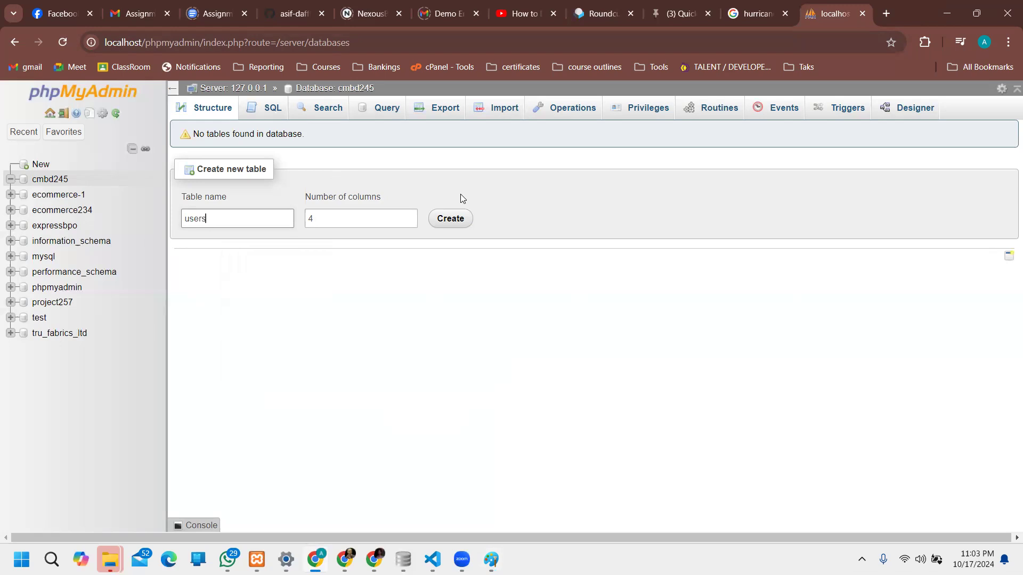
{"action": "left_click", "coordinate": [331, 218]}
{"action": "left_click", "coordinate": [317, 217]}
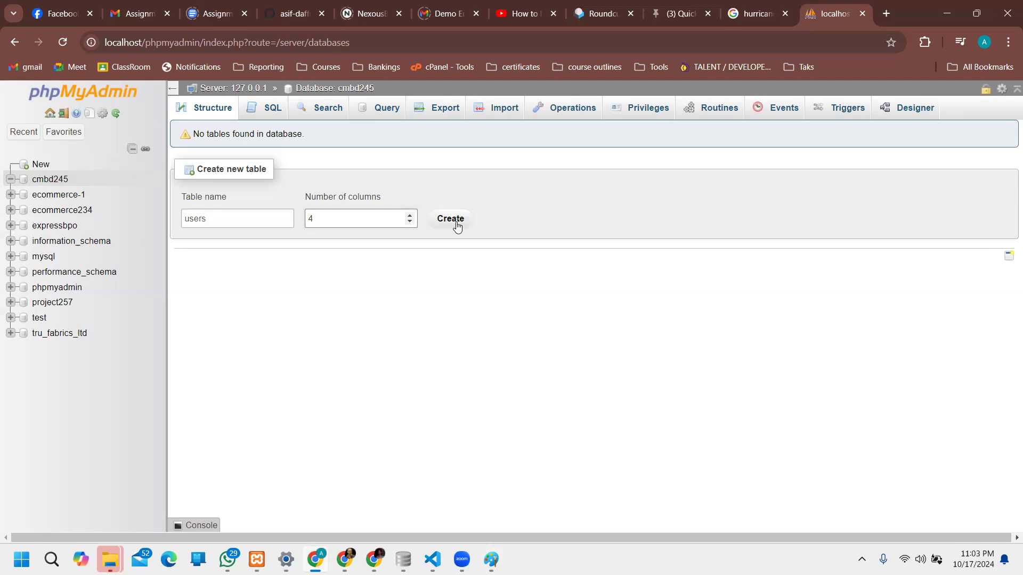
Step: Create the users table form and name the first column id
{"action": "left_click", "coordinate": [451, 221]}
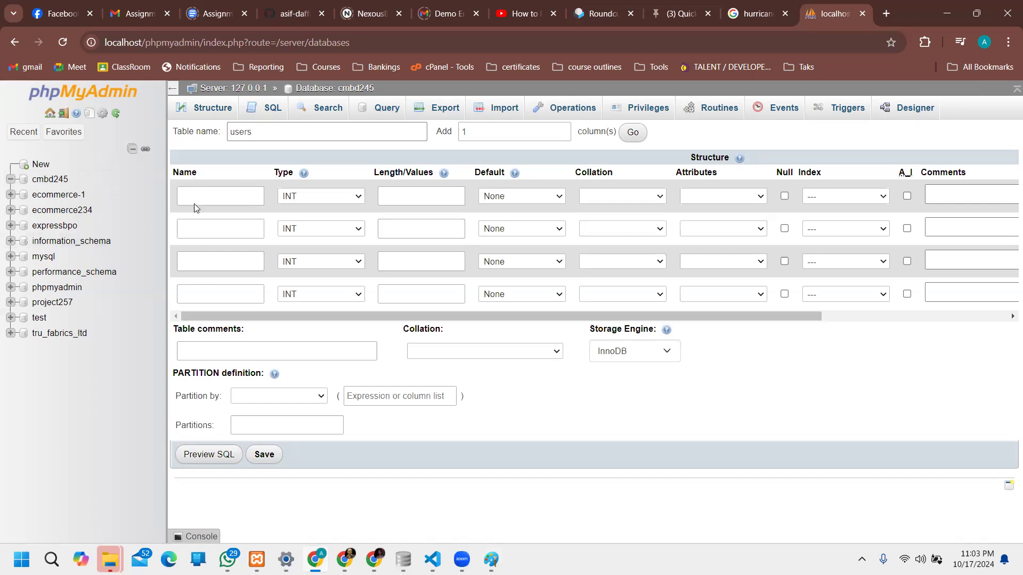
{"action": "left_click_drag", "start_coordinate": [179, 172], "coordinate": [198, 174]}
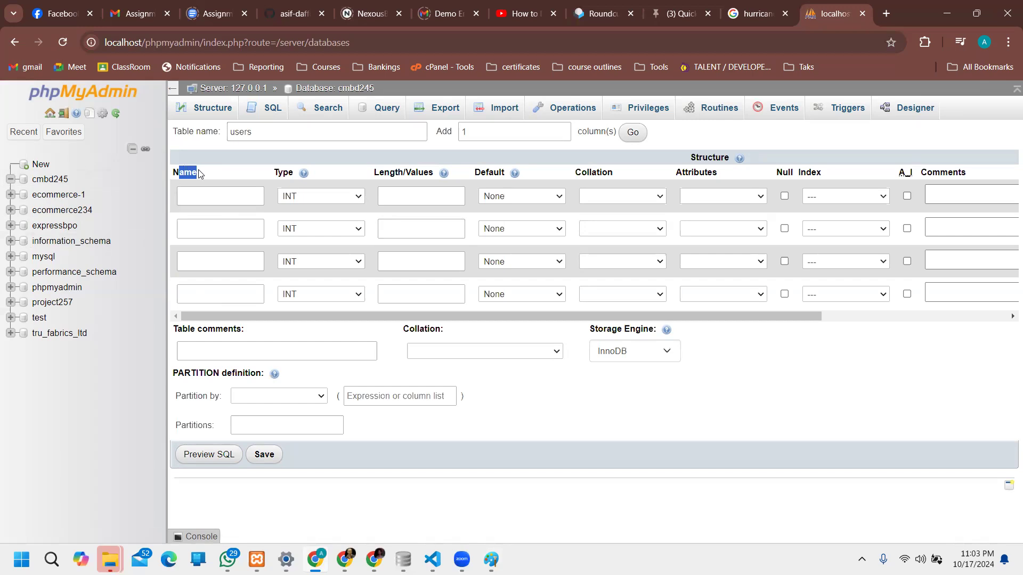
{"action": "left_click", "coordinate": [197, 199]}
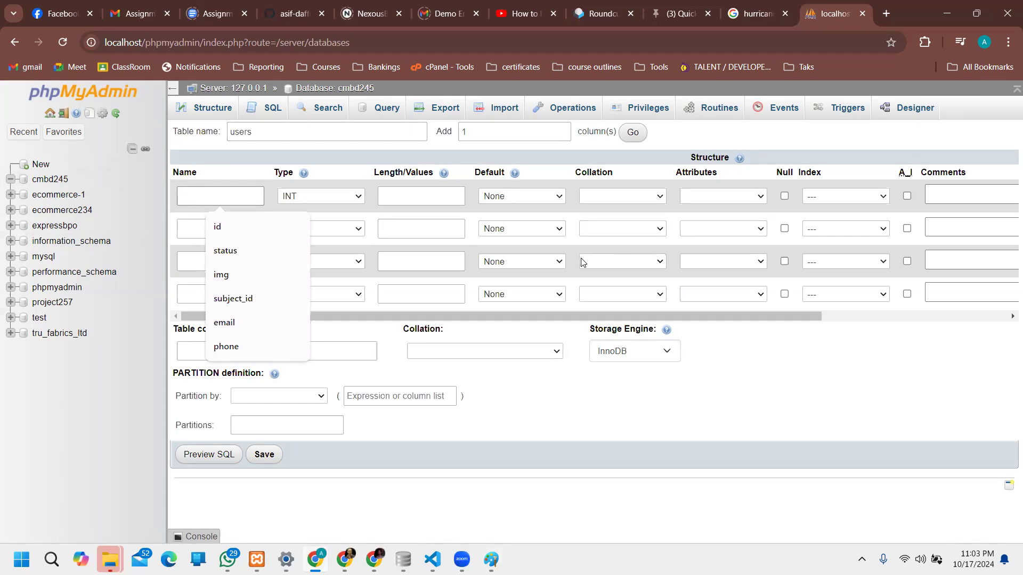
{"action": "key", "text": "Down"}
{"action": "key", "text": "Return"}
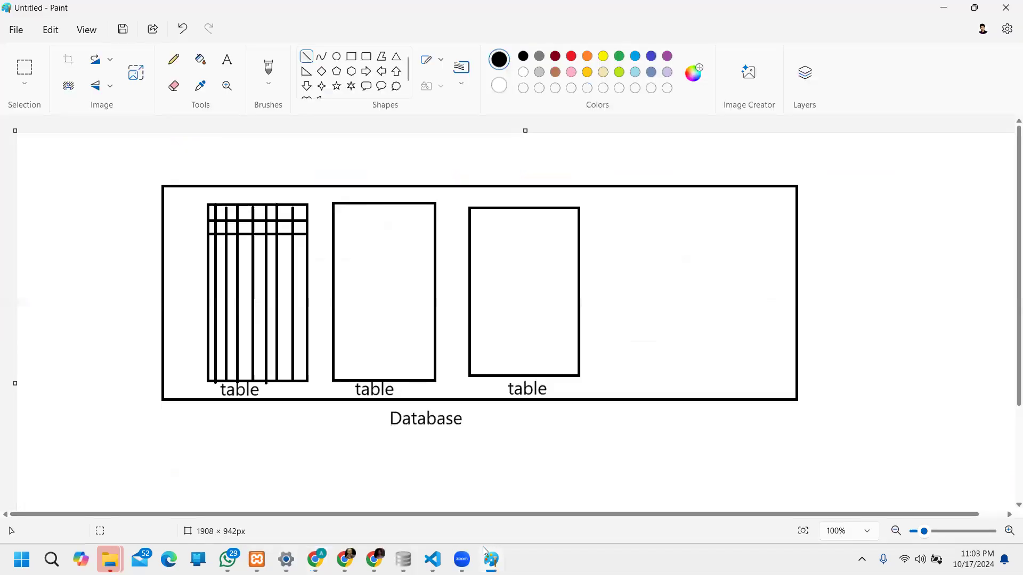
{"action": "left_click", "coordinate": [485, 557]}
{"action": "left_click", "coordinate": [951, 6]}
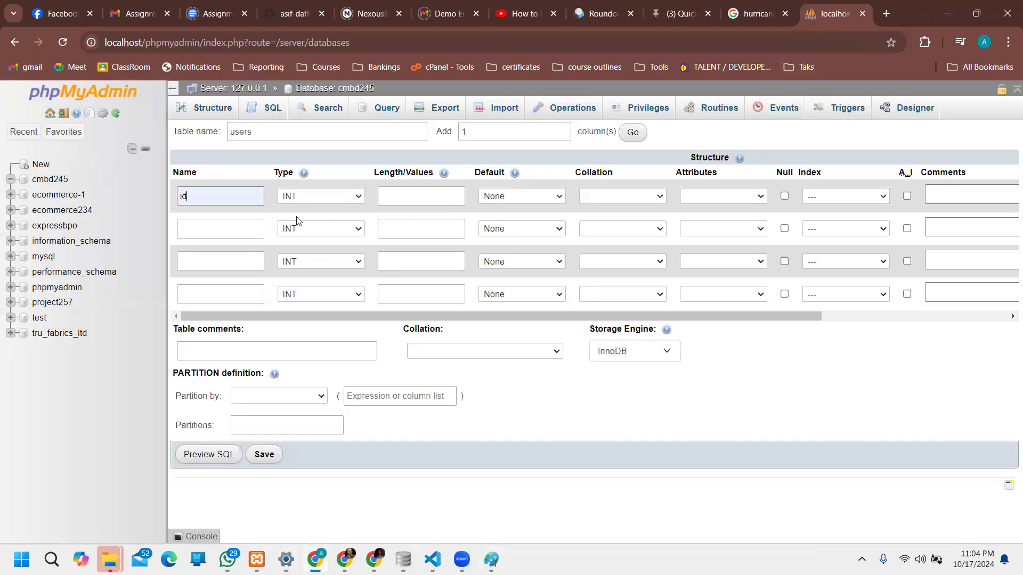
{"action": "left_click", "coordinate": [190, 196]}
Step: Name the second, third and fourth columns name, email and password
{"action": "left_click", "coordinate": [234, 227]}
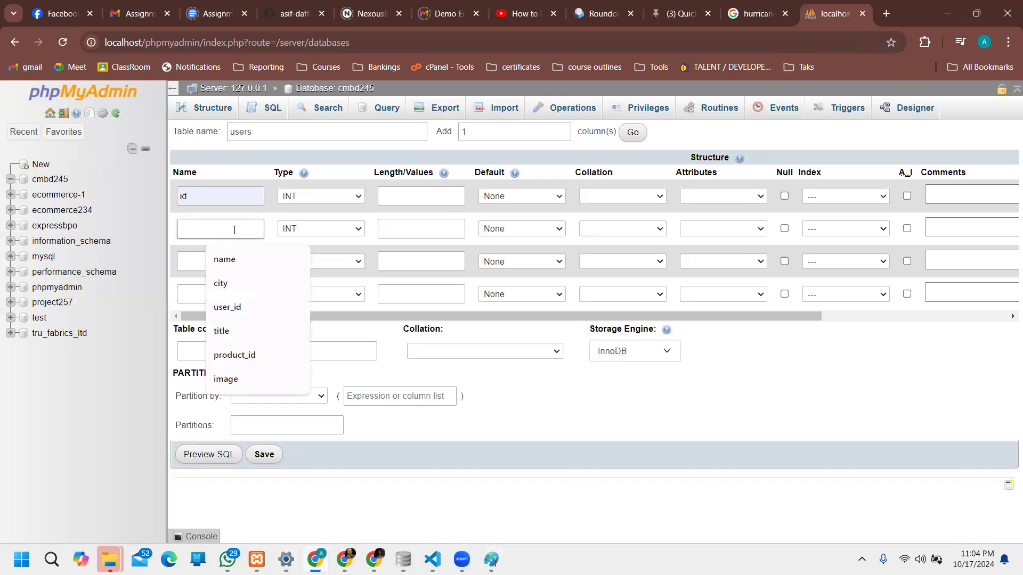
{"action": "type", "text": "name"}
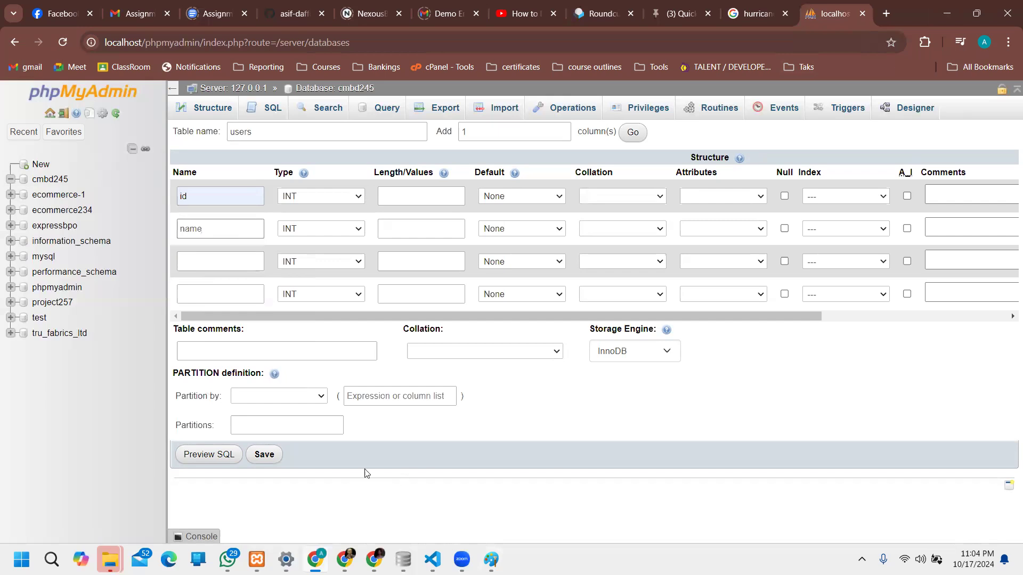
{"action": "left_click", "coordinate": [223, 262]}
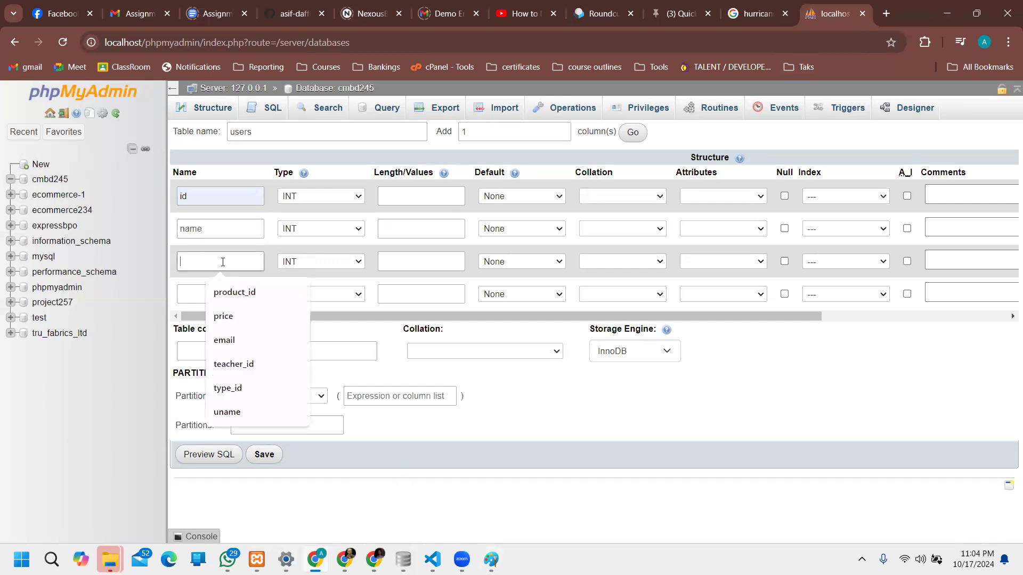
{"action": "type", "text": "email"}
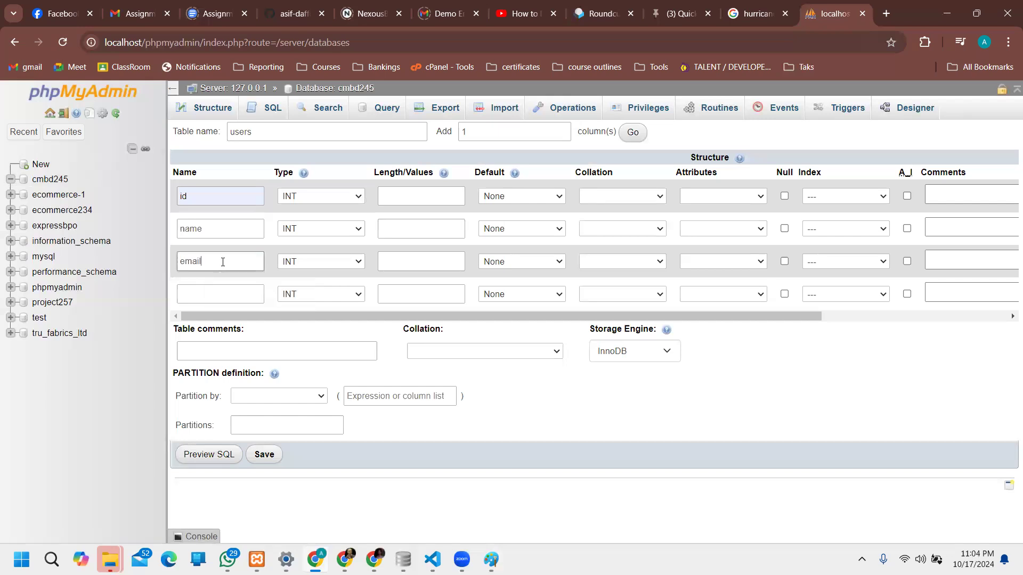
{"action": "left_click", "coordinate": [198, 293]}
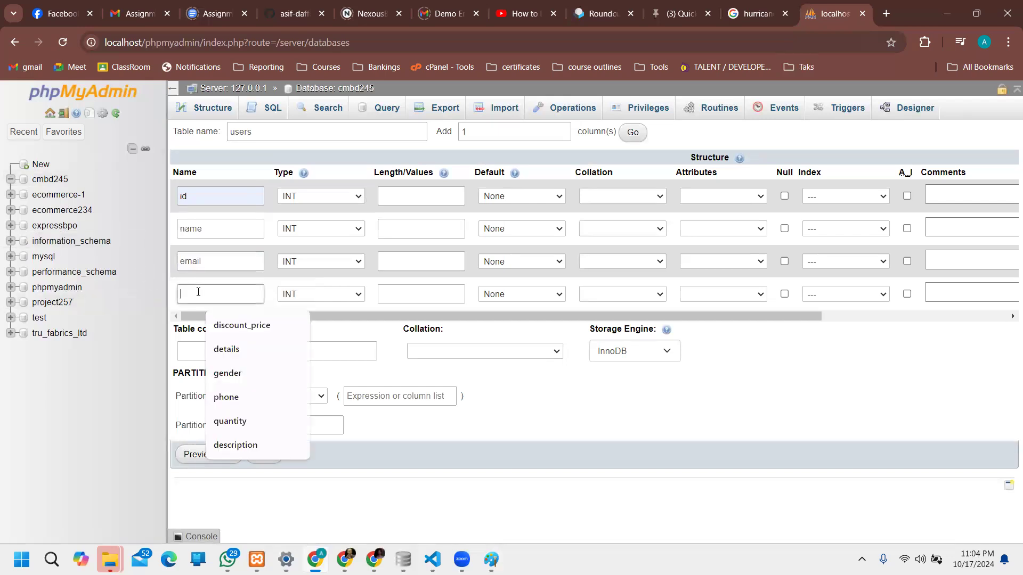
{"action": "type", "text": "password"}
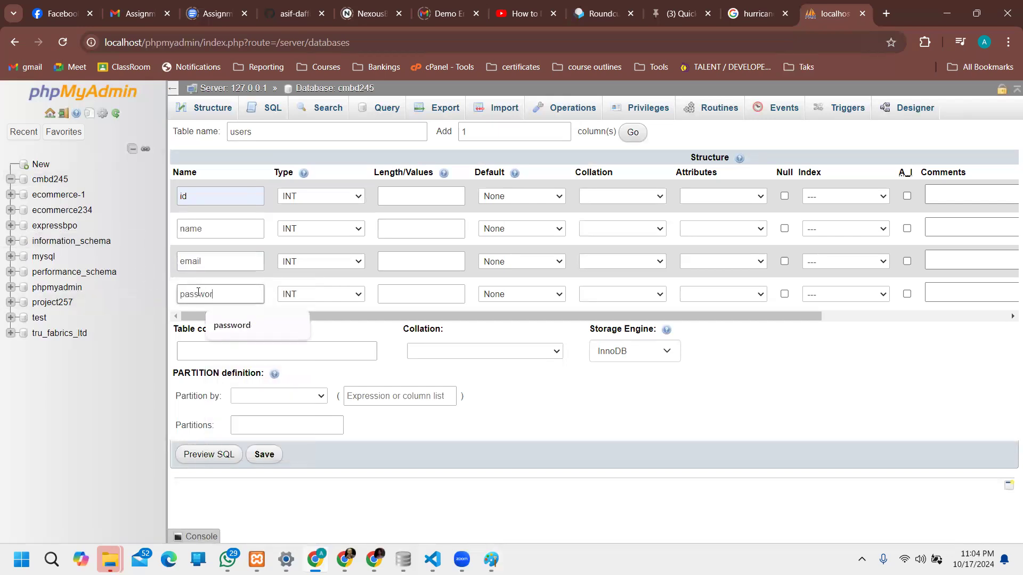
Step: Add one more column row to the users table definition
{"action": "left_click_drag", "start_coordinate": [189, 132], "coordinate": [238, 134]}
{"action": "double_click", "coordinate": [245, 137]}
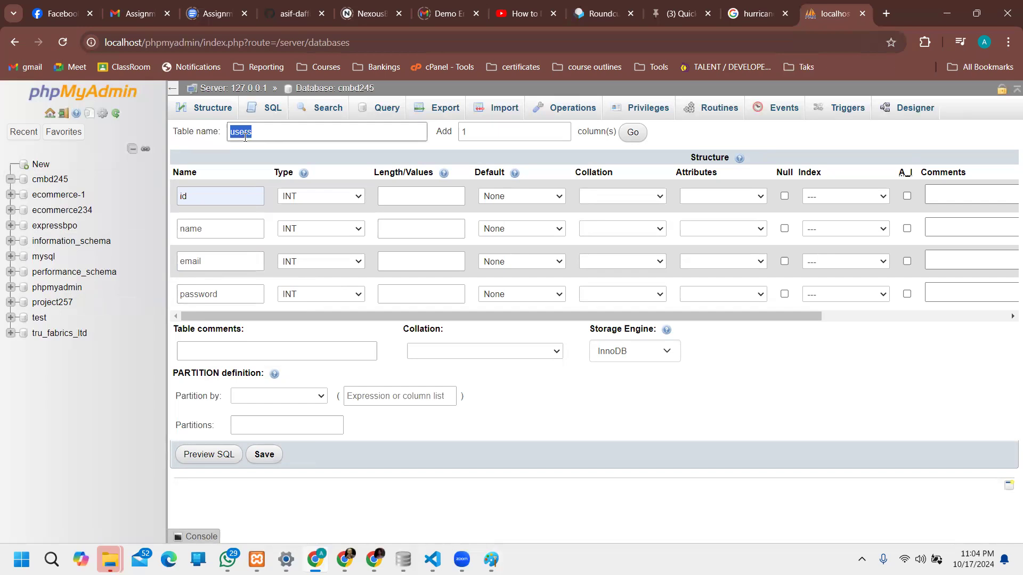
{"action": "double_click", "coordinate": [454, 130]}
{"action": "left_click", "coordinate": [471, 128]}
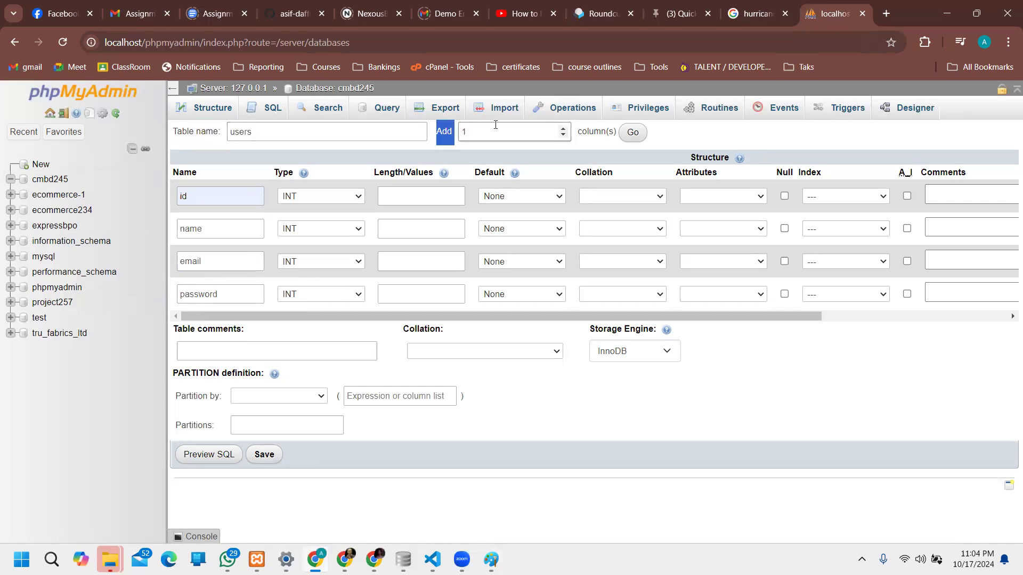
{"action": "left_click", "coordinate": [495, 125]}
{"action": "left_click_drag", "start_coordinate": [612, 132], "coordinate": [629, 134]}
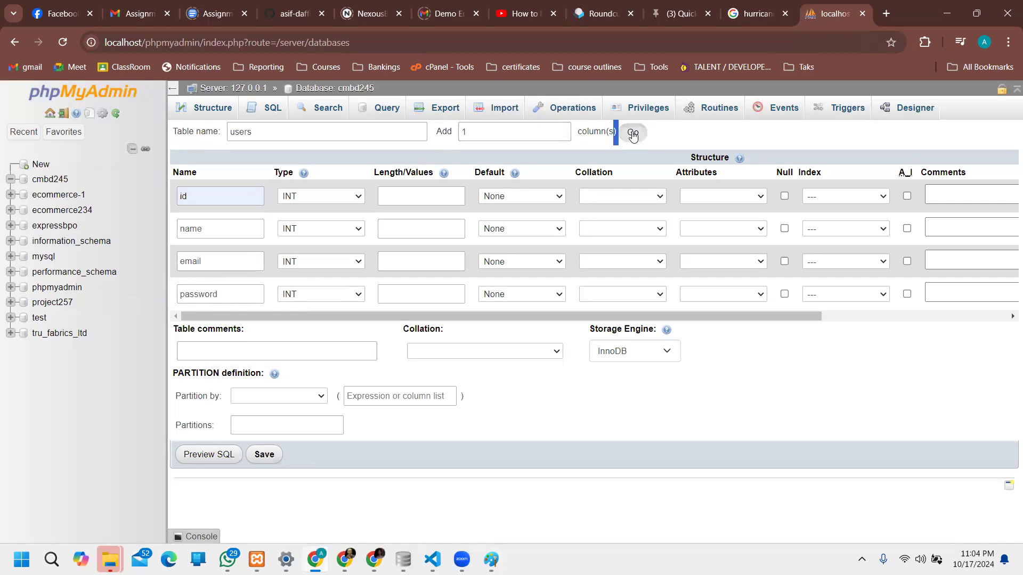
{"action": "left_click", "coordinate": [632, 134]}
Step: Name the fifth column gender, add a sixth row, and name it created_at
{"action": "left_click", "coordinate": [216, 328]}
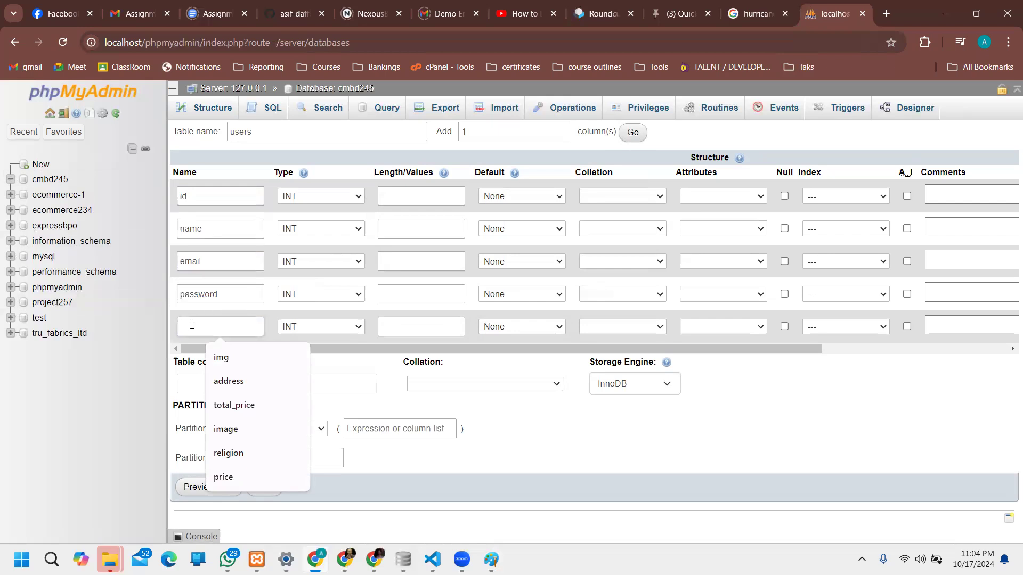
{"action": "type", "text": "gender"}
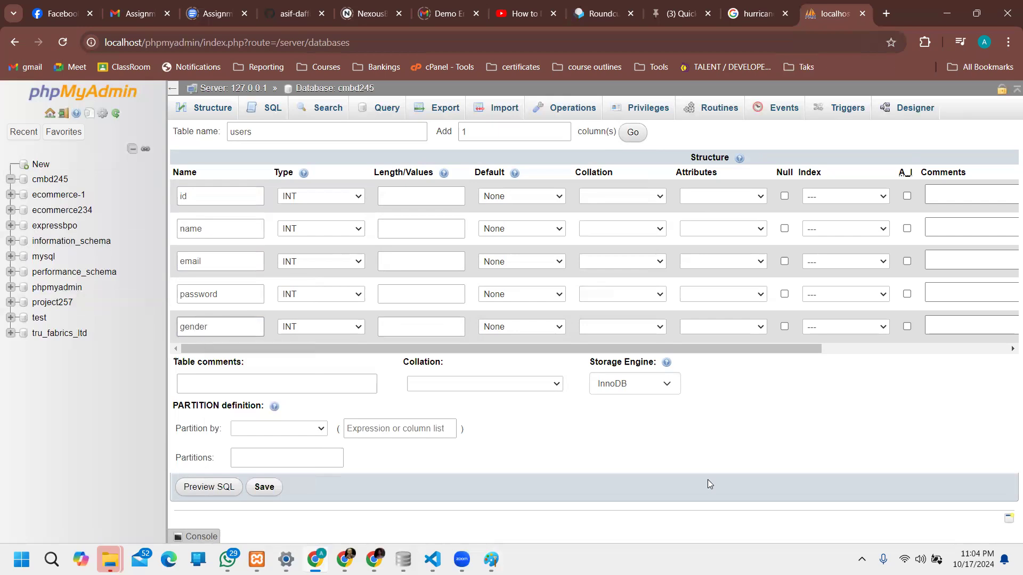
{"action": "left_click", "coordinate": [633, 133]}
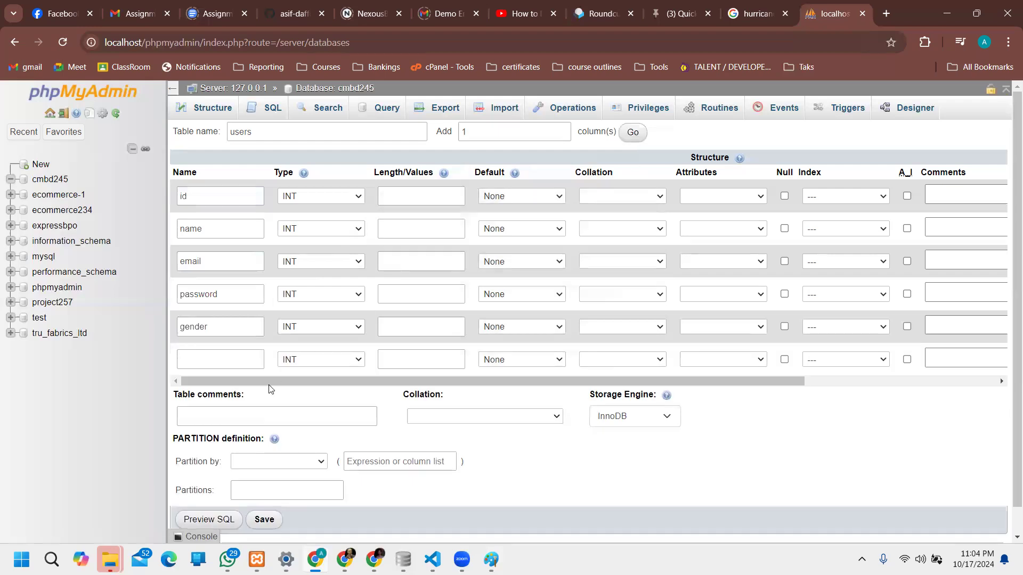
{"action": "left_click", "coordinate": [237, 361]}
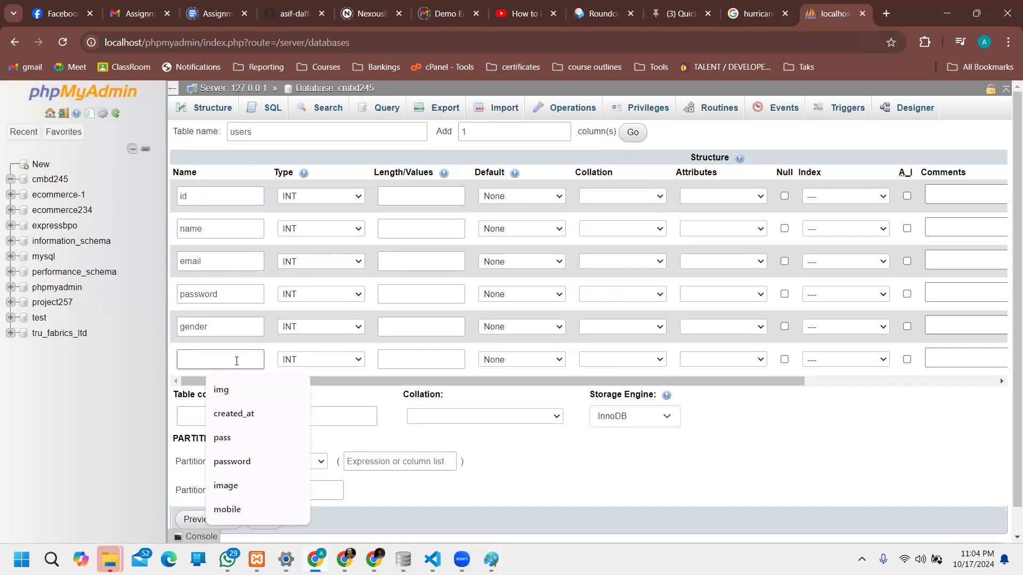
{"action": "type", "text": "created"}
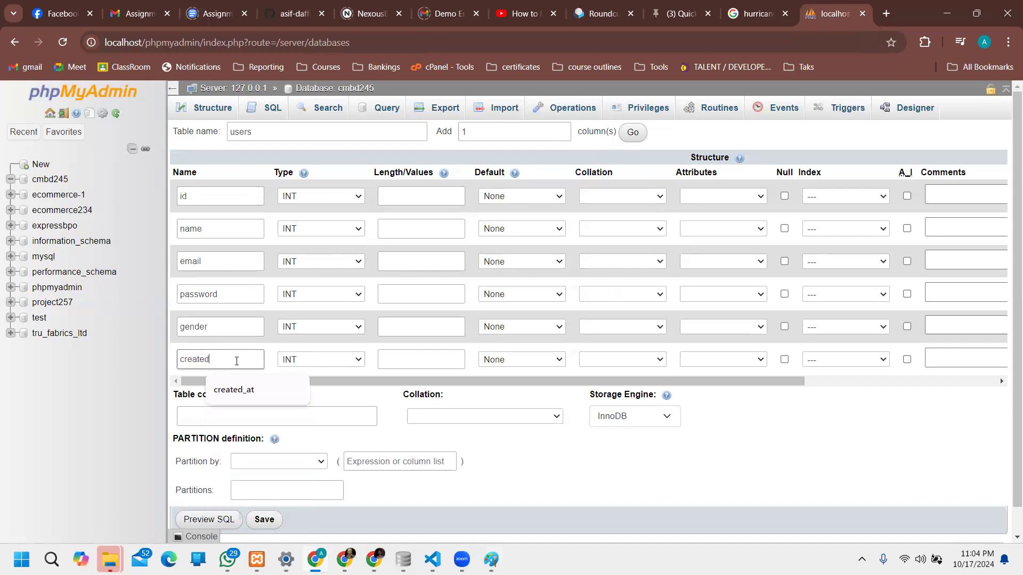
{"action": "key", "text": "Down"}
{"action": "key", "text": "Return"}
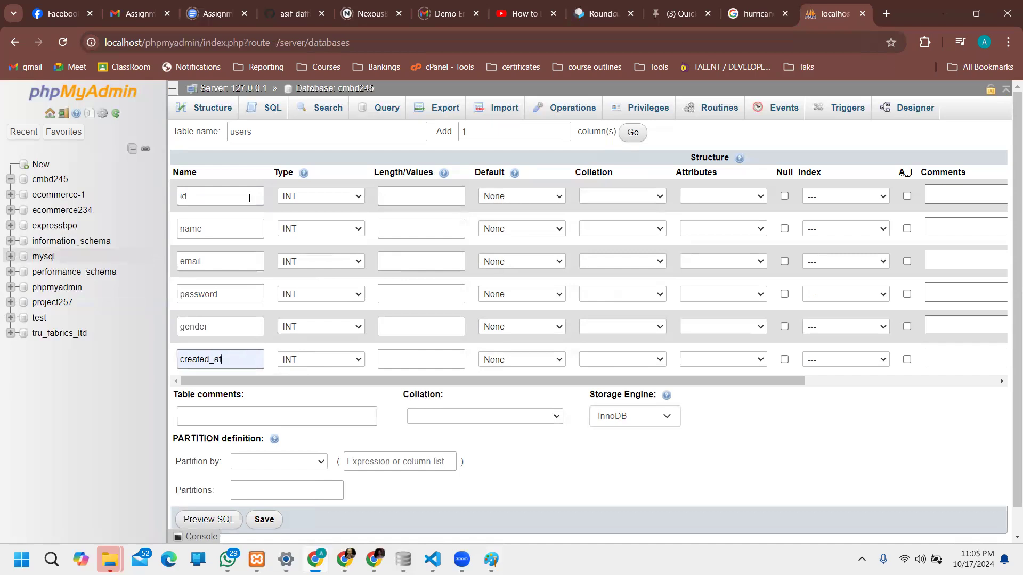
Step: Change the name and email column types from INT to VARCHAR
{"action": "left_click", "coordinate": [317, 233]}
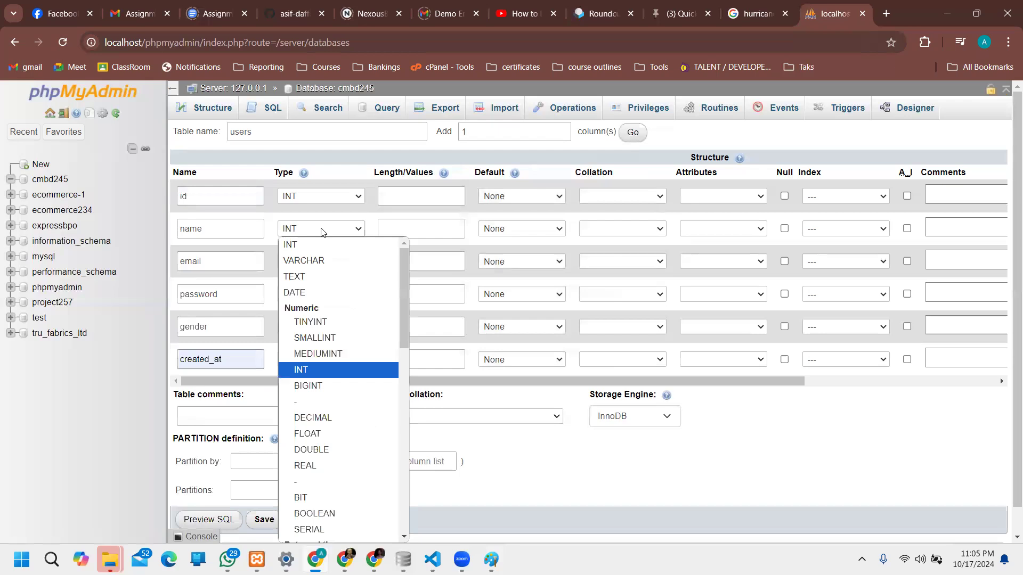
{"action": "left_click", "coordinate": [314, 259]}
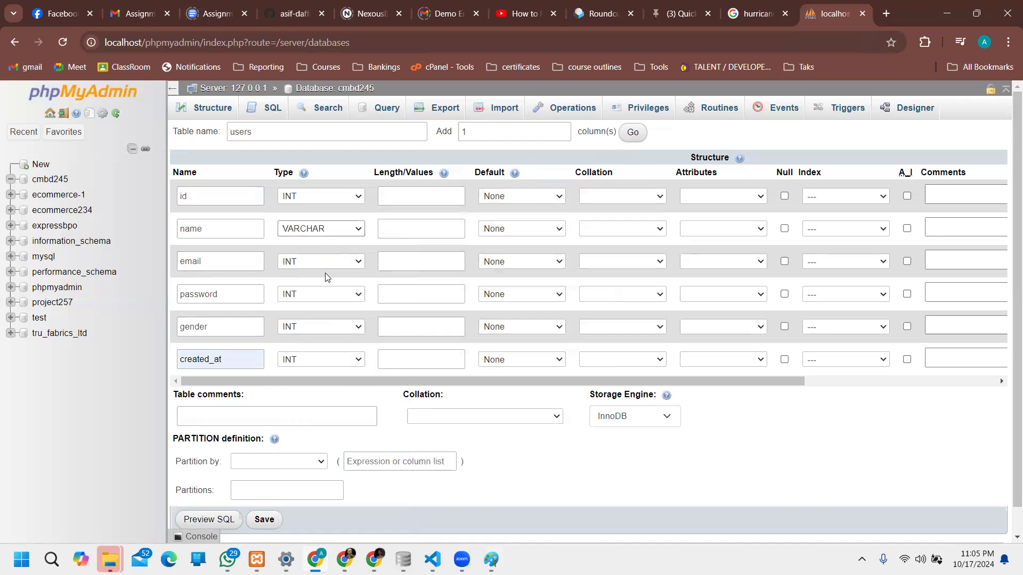
{"action": "left_click", "coordinate": [325, 265]}
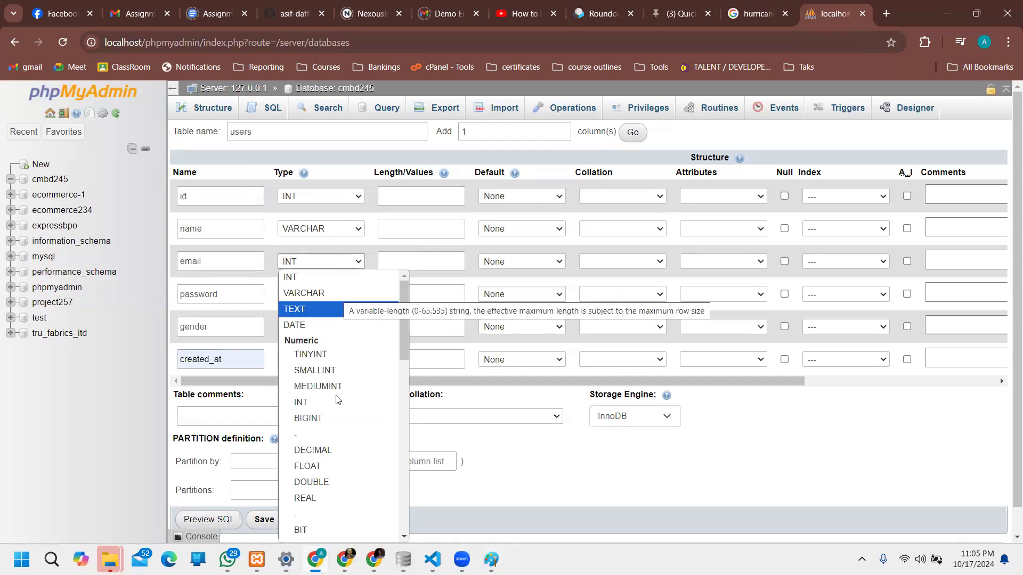
{"action": "scroll", "coordinate": [340, 459], "scroll_direction": "down", "scroll_amount": 3}
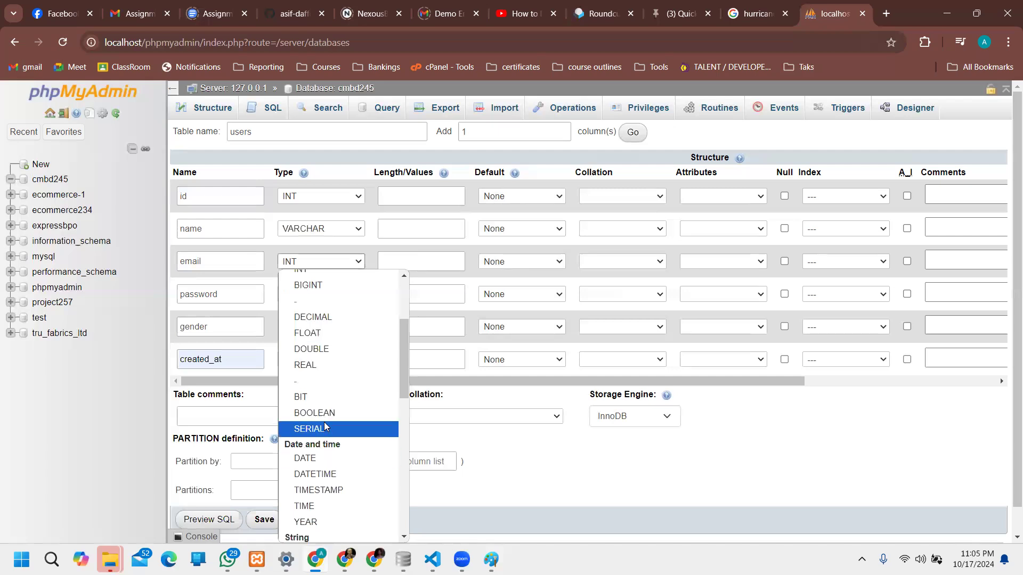
{"action": "scroll", "coordinate": [327, 418], "scroll_direction": "up", "scroll_amount": 3}
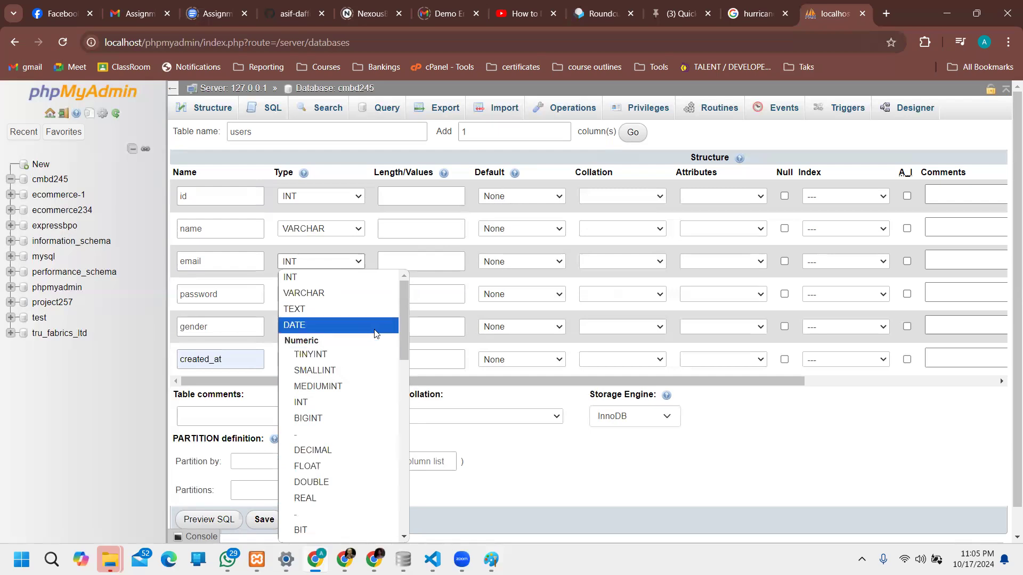
{"action": "left_click_drag", "start_coordinate": [402, 327], "coordinate": [403, 406]}
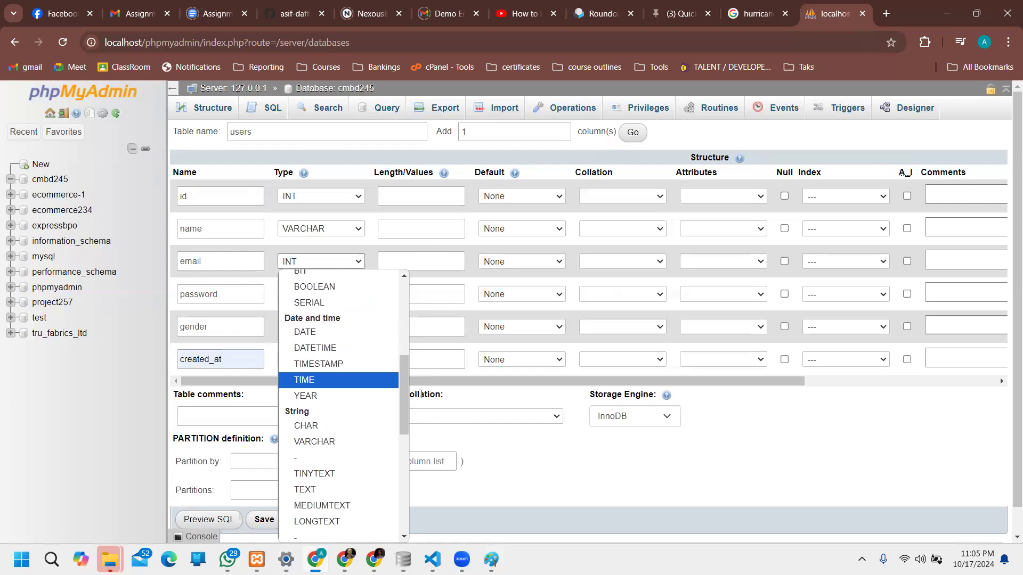
{"action": "left_click_drag", "start_coordinate": [403, 378], "coordinate": [404, 409]}
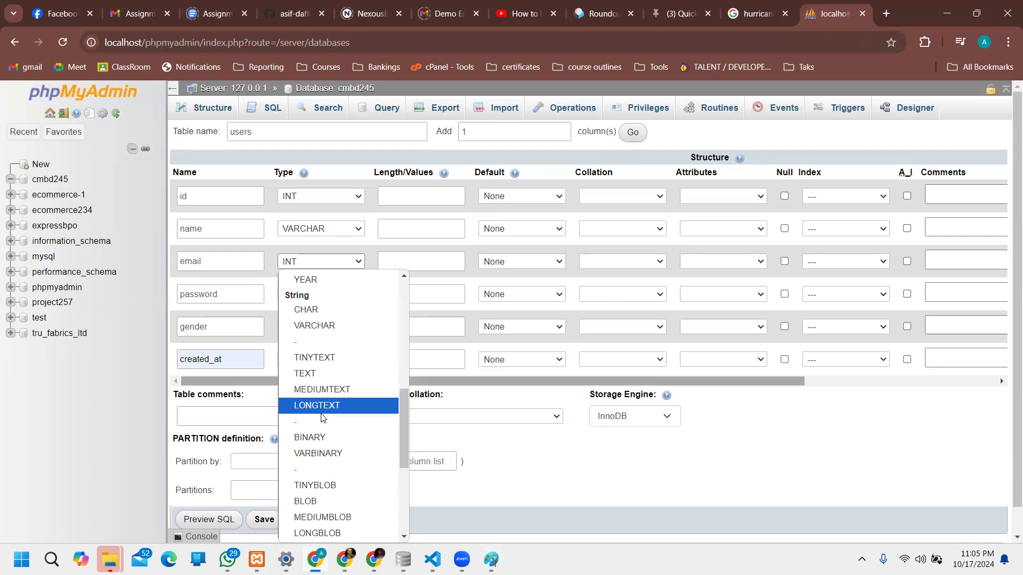
{"action": "left_click", "coordinate": [311, 327]}
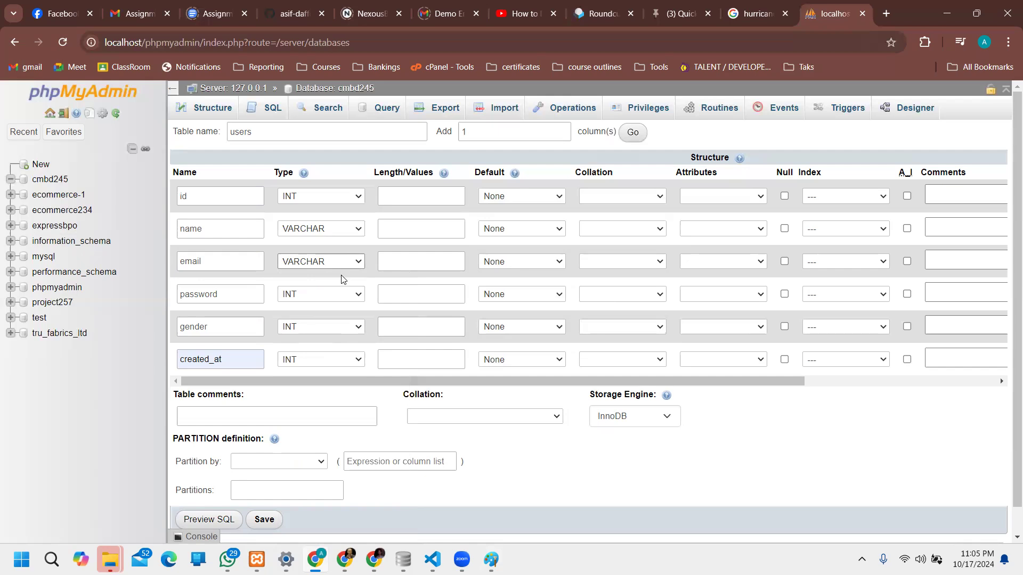
Step: Set the password column type to VARCHAR
{"action": "left_click", "coordinate": [316, 301]}
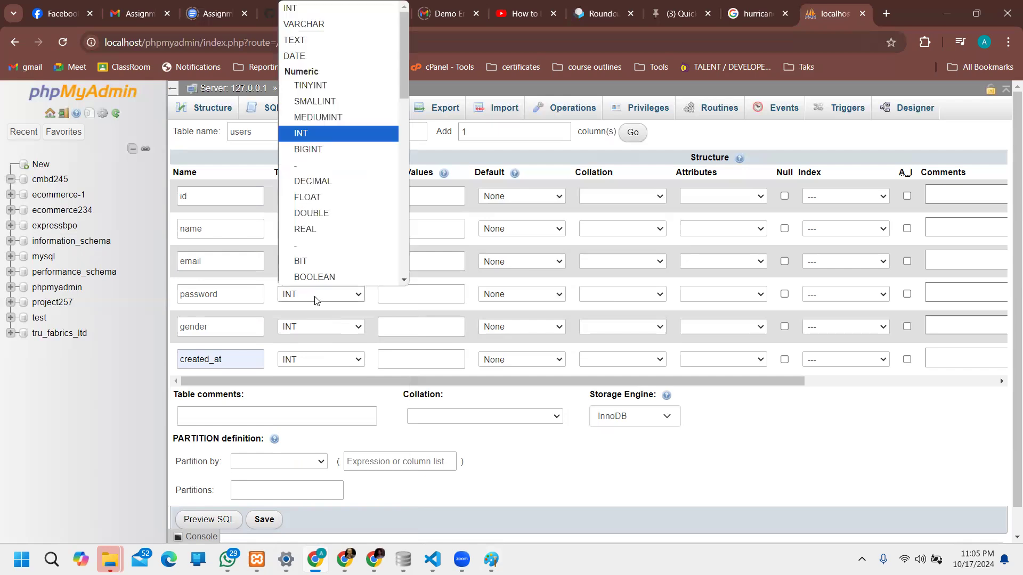
{"action": "left_click_drag", "start_coordinate": [406, 81], "coordinate": [403, 270]}
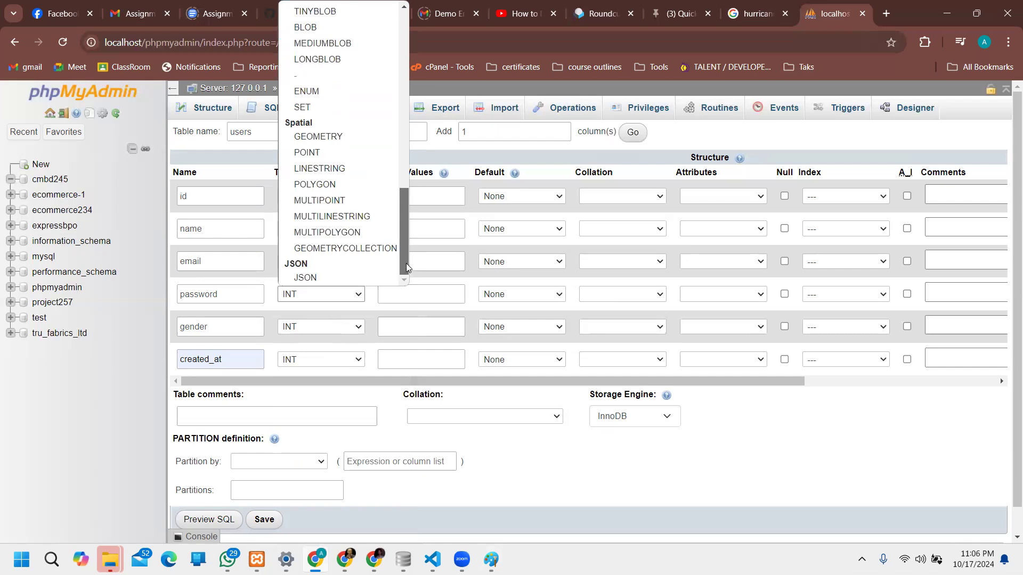
{"action": "scroll", "coordinate": [388, 41], "scroll_direction": "up", "scroll_amount": 13}
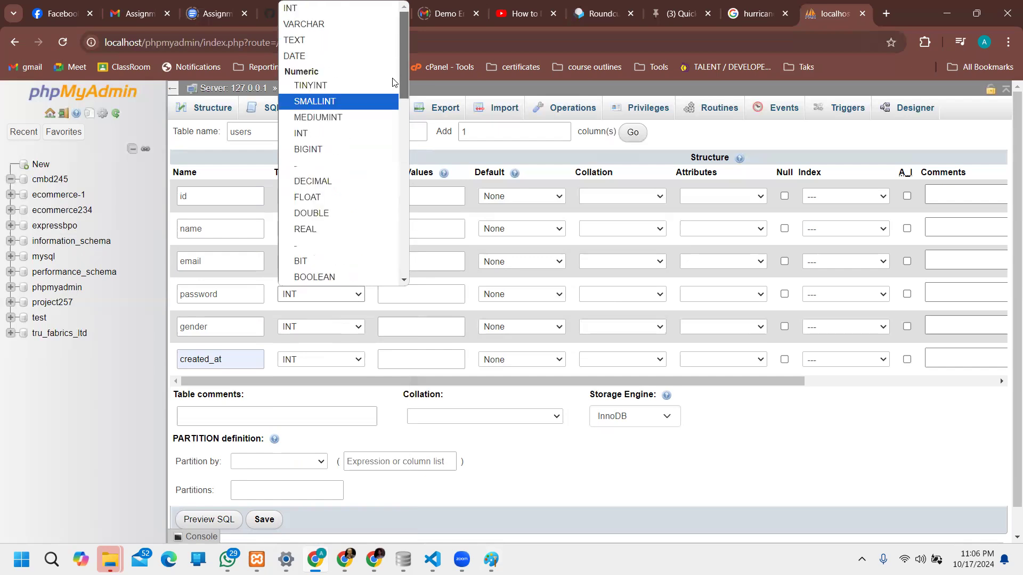
{"action": "scroll", "coordinate": [386, 120], "scroll_direction": "down", "scroll_amount": 4}
{"action": "scroll", "coordinate": [384, 152], "scroll_direction": "down", "scroll_amount": 2}
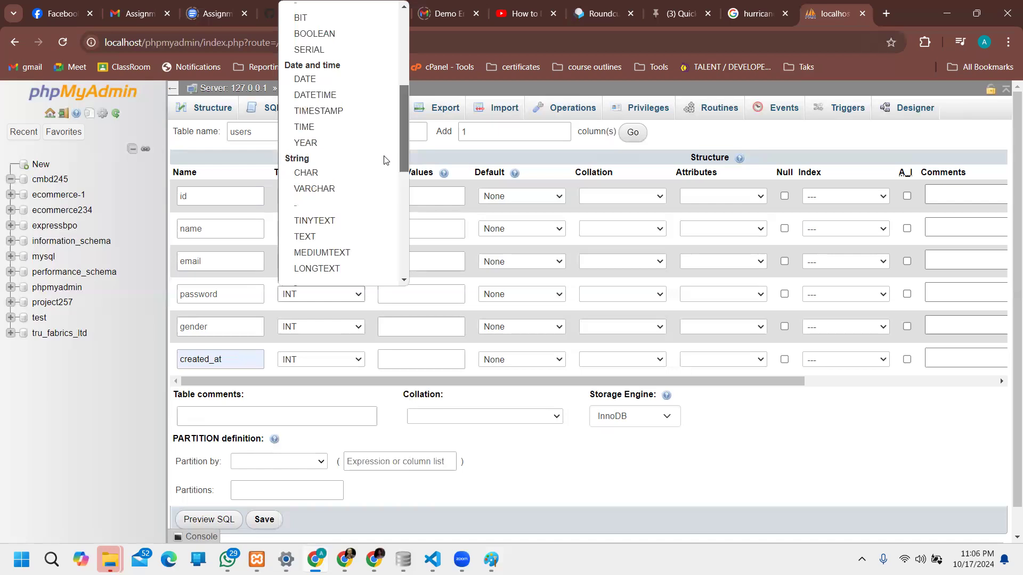
{"action": "left_click", "coordinate": [319, 171]}
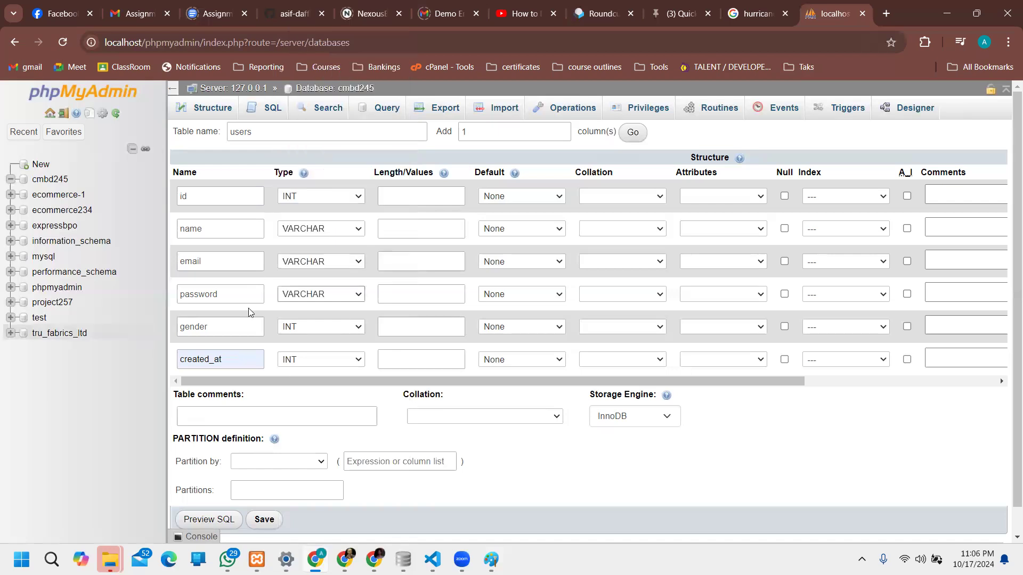
Step: Set gender's type to ENUM and created_at's type to TIMESTAMP
{"action": "left_click", "coordinate": [335, 326]}
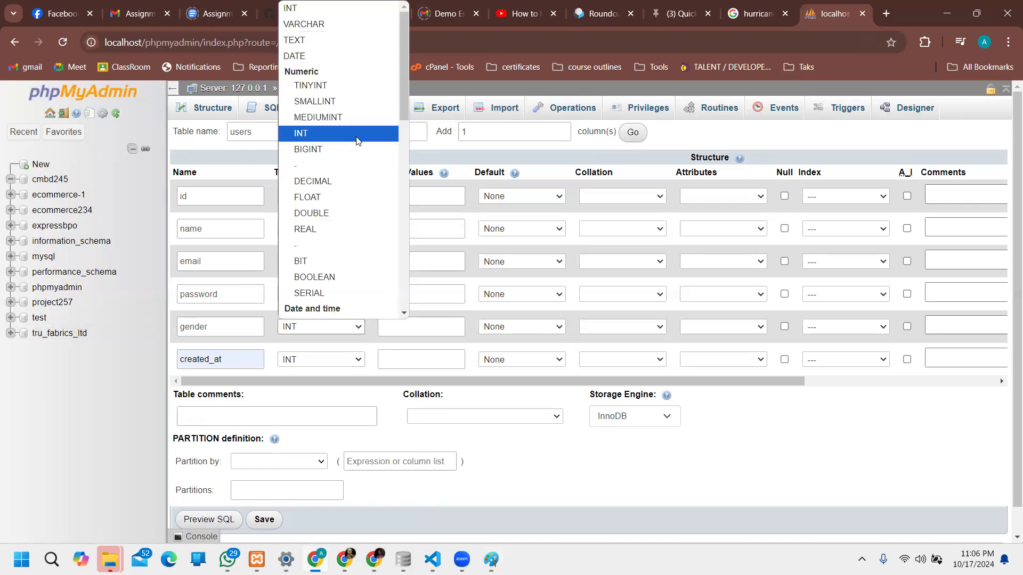
{"action": "scroll", "coordinate": [354, 106], "scroll_direction": "down", "scroll_amount": 1}
{"action": "scroll", "coordinate": [354, 106], "scroll_direction": "up", "scroll_amount": 1}
{"action": "scroll", "coordinate": [357, 110], "scroll_direction": "down", "scroll_amount": 6}
{"action": "scroll", "coordinate": [360, 114], "scroll_direction": "up", "scroll_amount": 3}
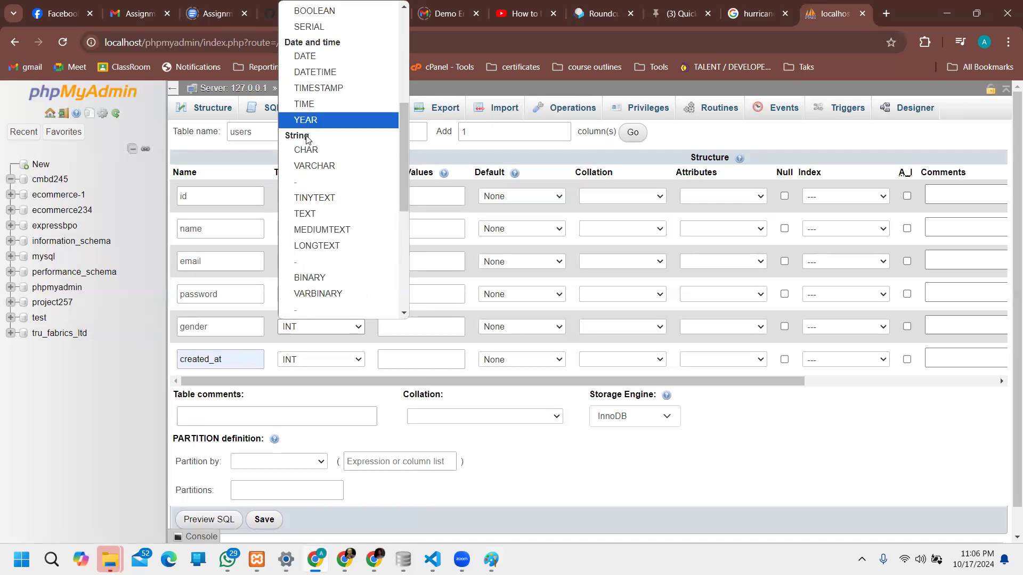
{"action": "scroll", "coordinate": [323, 191], "scroll_direction": "down", "scroll_amount": 3}
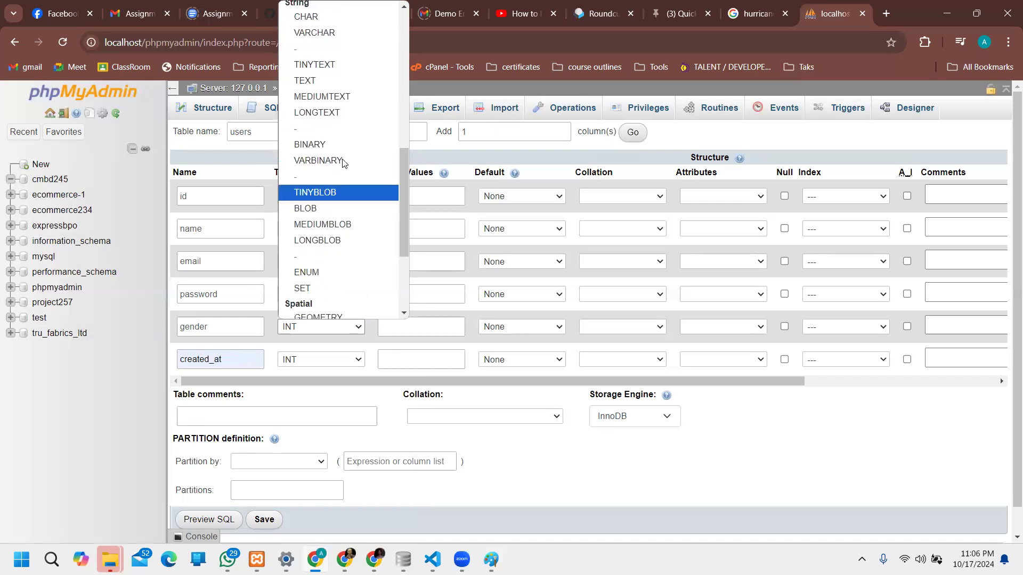
{"action": "left_click", "coordinate": [316, 273]}
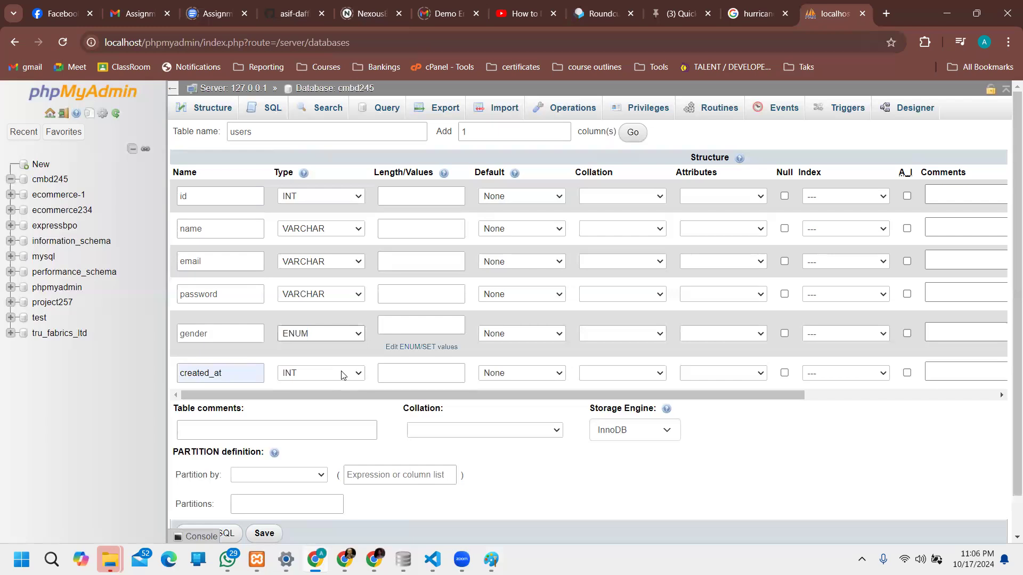
{"action": "left_click", "coordinate": [344, 373]}
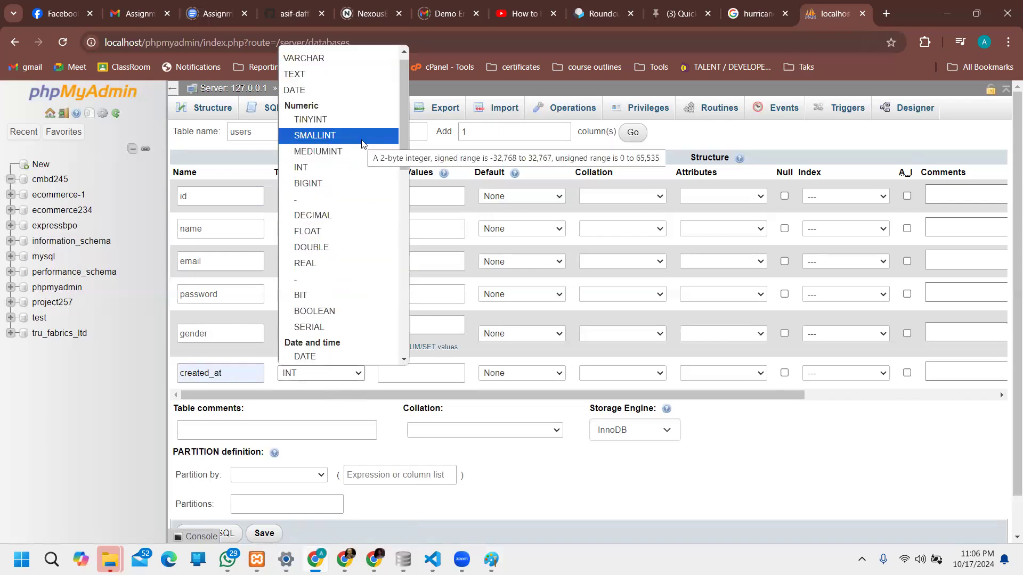
{"action": "scroll", "coordinate": [362, 142], "scroll_direction": "down", "scroll_amount": 3}
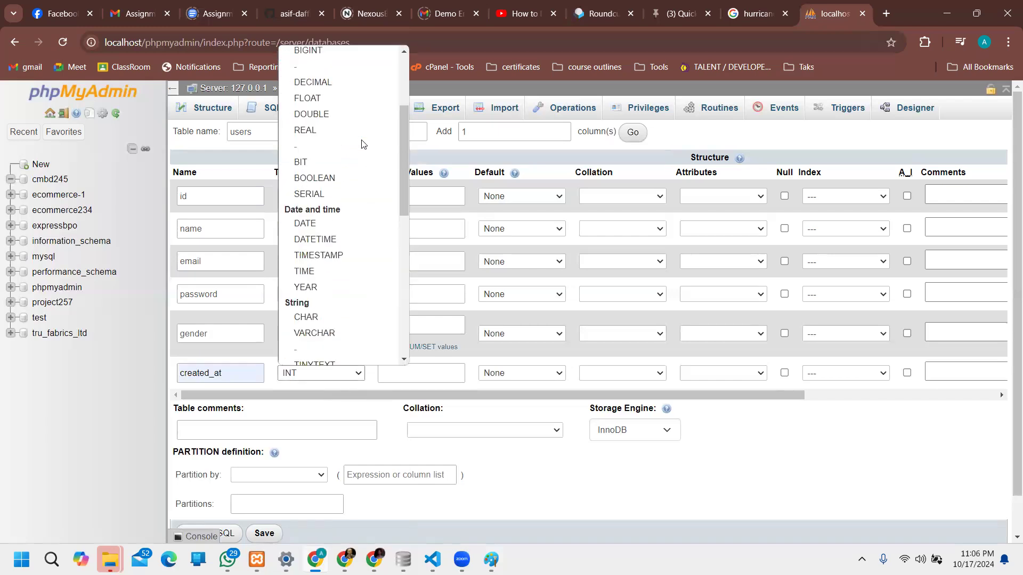
{"action": "left_click", "coordinate": [328, 256]}
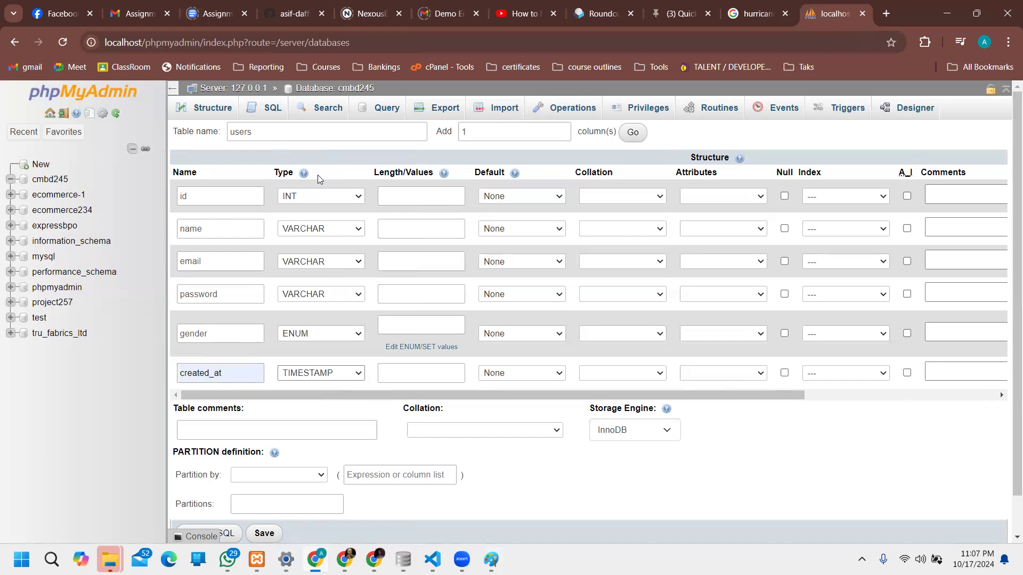
Step: Set the id column length to 11 and the name and email lengths to 255
{"action": "left_click", "coordinate": [436, 196]}
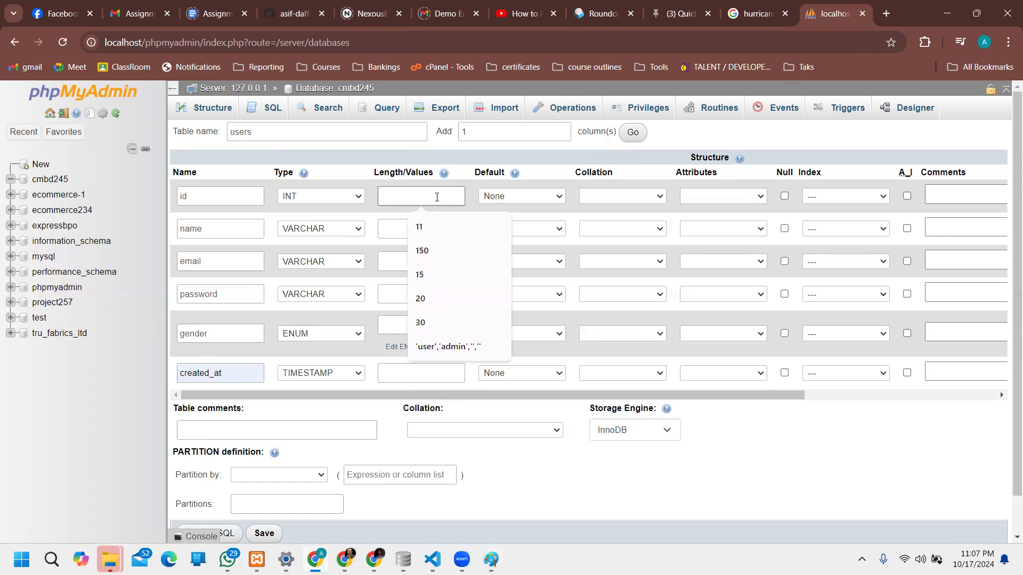
{"action": "type", "text": "11"}
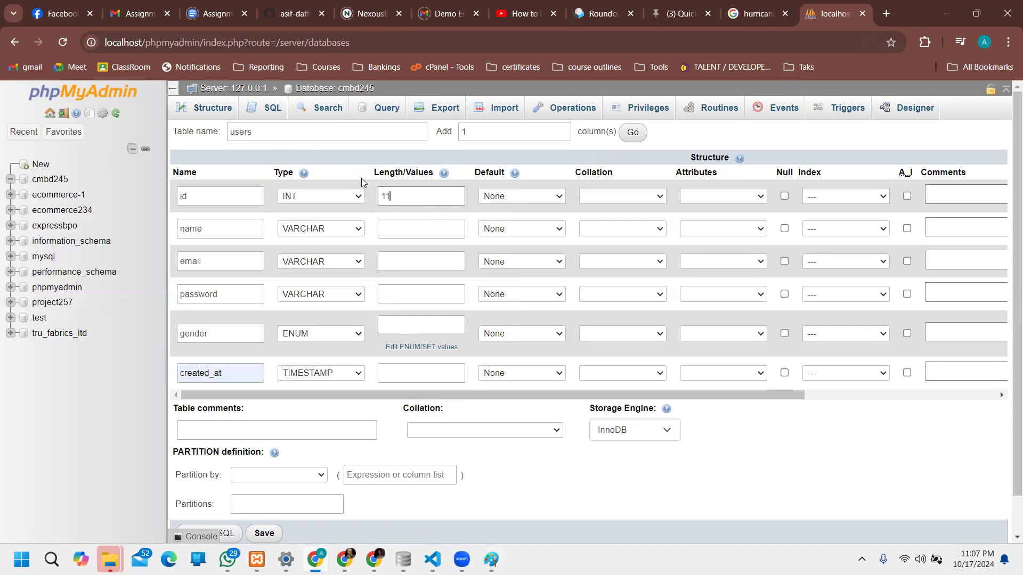
{"action": "double_click", "coordinate": [385, 195]}
{"action": "left_click", "coordinate": [413, 228]}
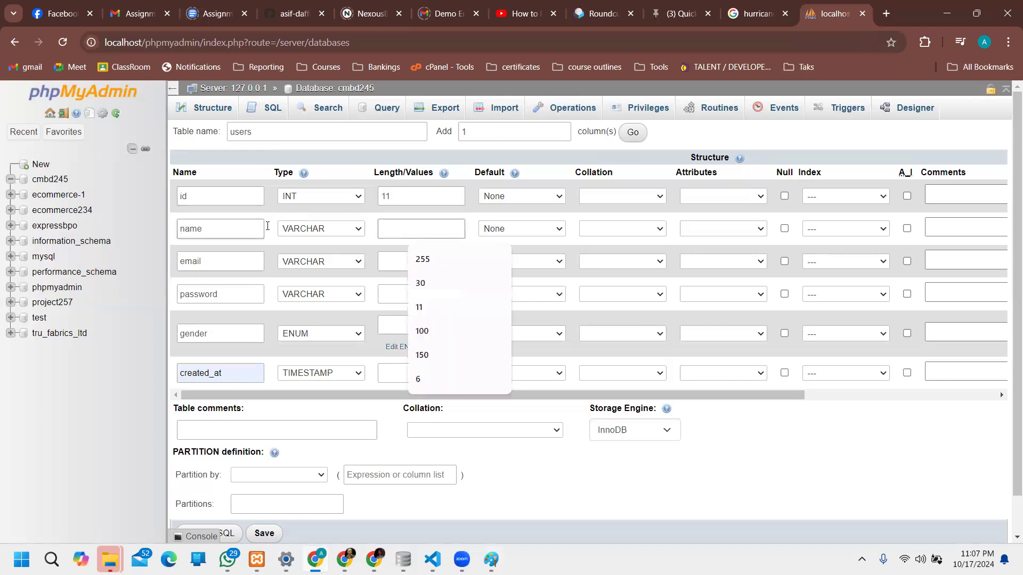
{"action": "left_click", "coordinate": [426, 263]}
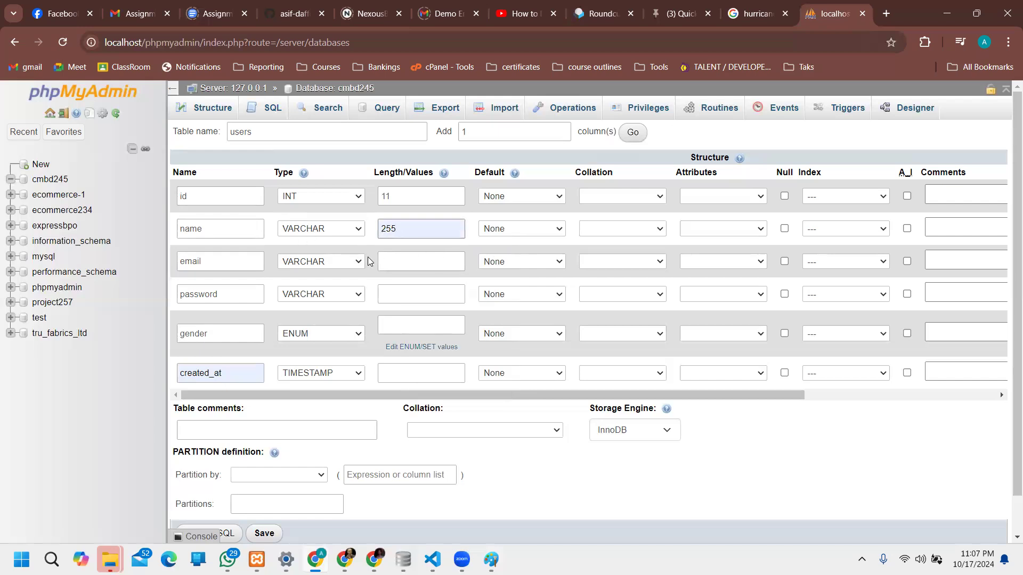
{"action": "left_click", "coordinate": [389, 261]}
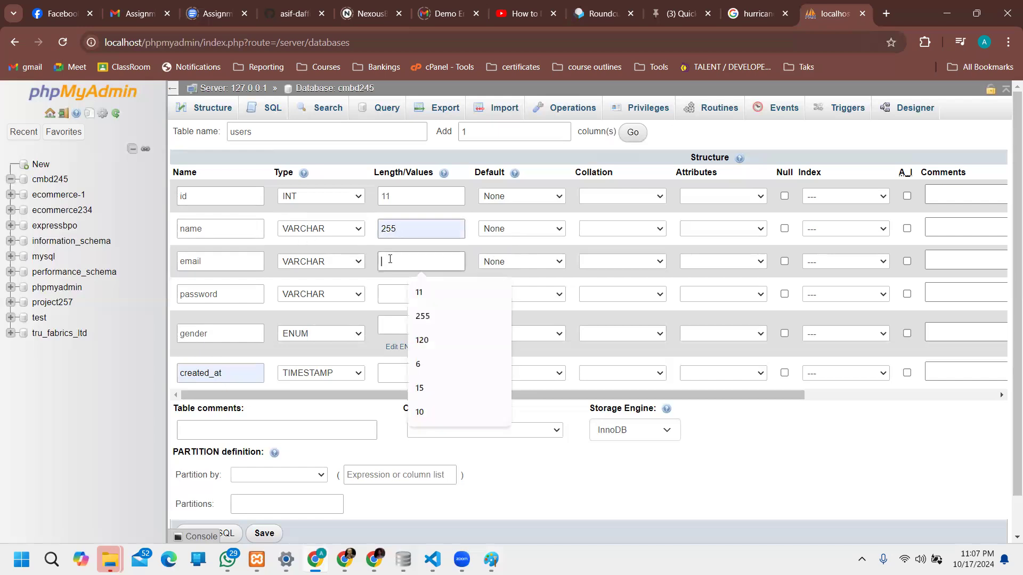
{"action": "left_click", "coordinate": [431, 317]}
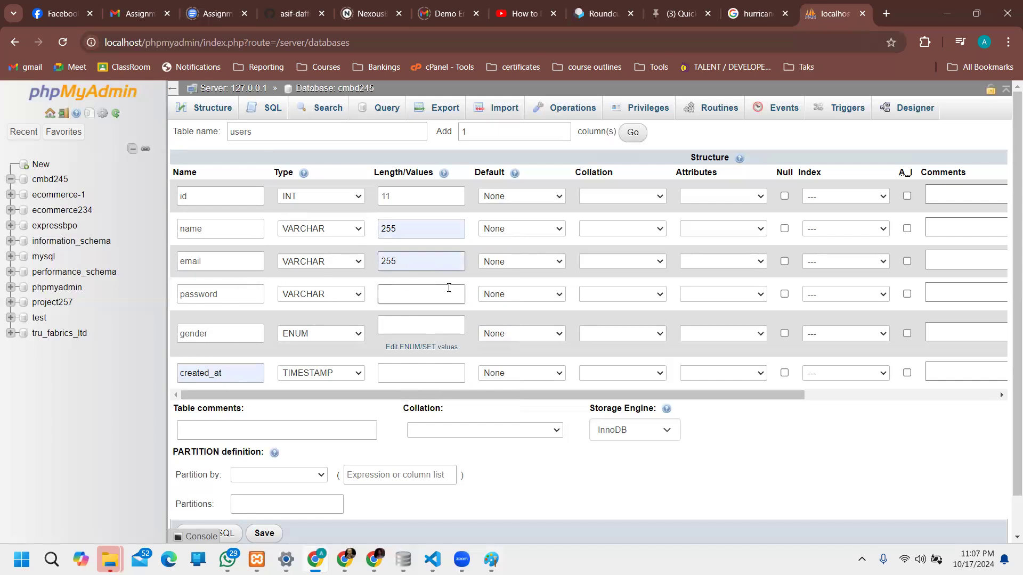
Step: Keep name as VARCHAR and give the password column a length of 255
{"action": "left_click", "coordinate": [335, 229]}
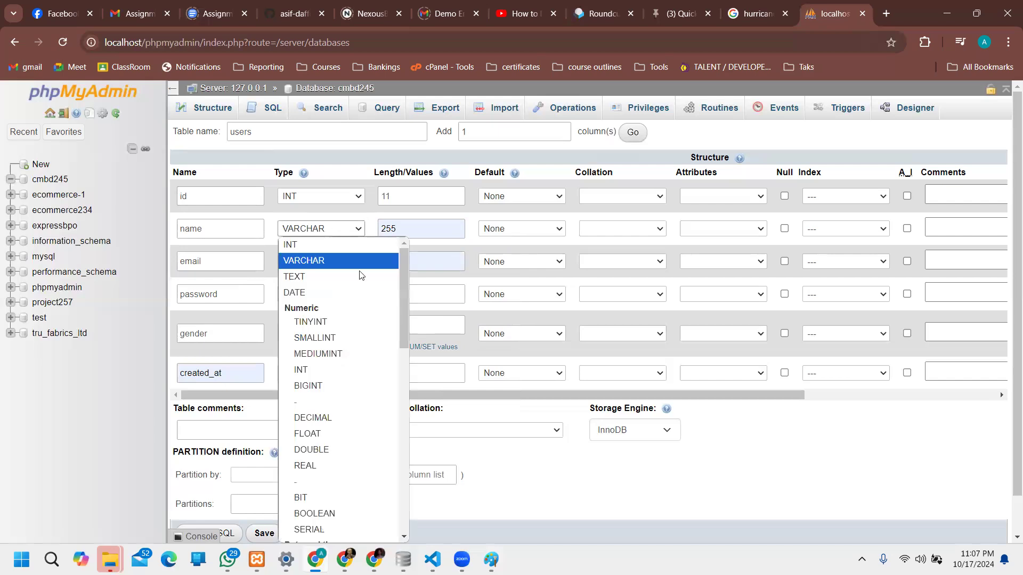
{"action": "left_click_drag", "start_coordinate": [403, 297], "coordinate": [438, 481]}
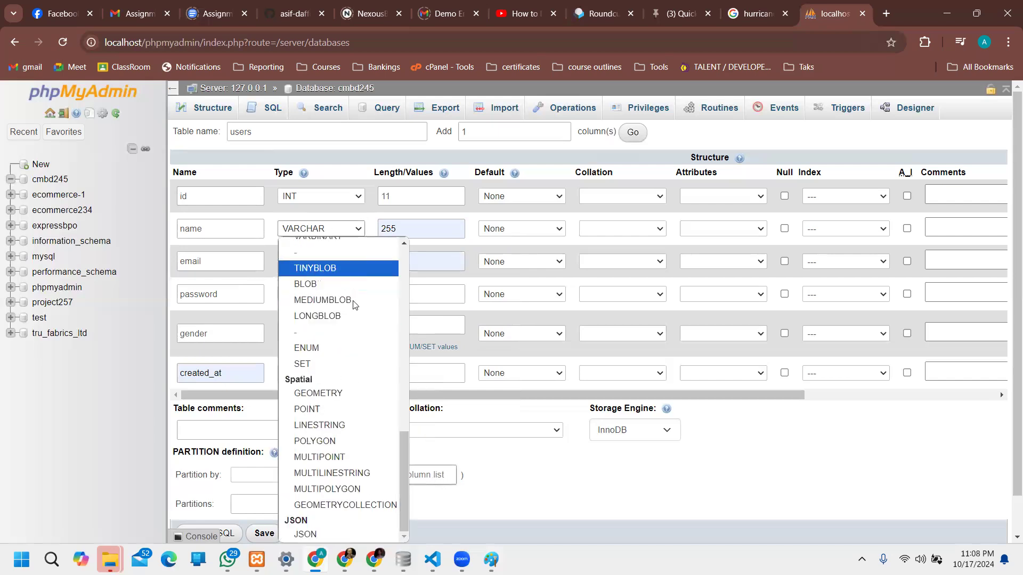
{"action": "left_click_drag", "start_coordinate": [404, 442], "coordinate": [419, 388]}
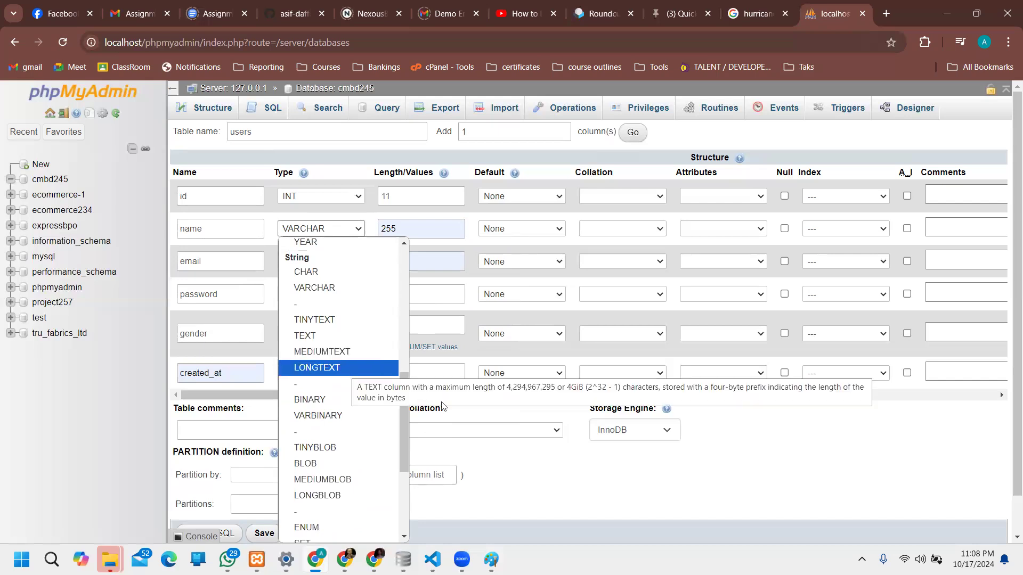
{"action": "left_click", "coordinate": [745, 435]}
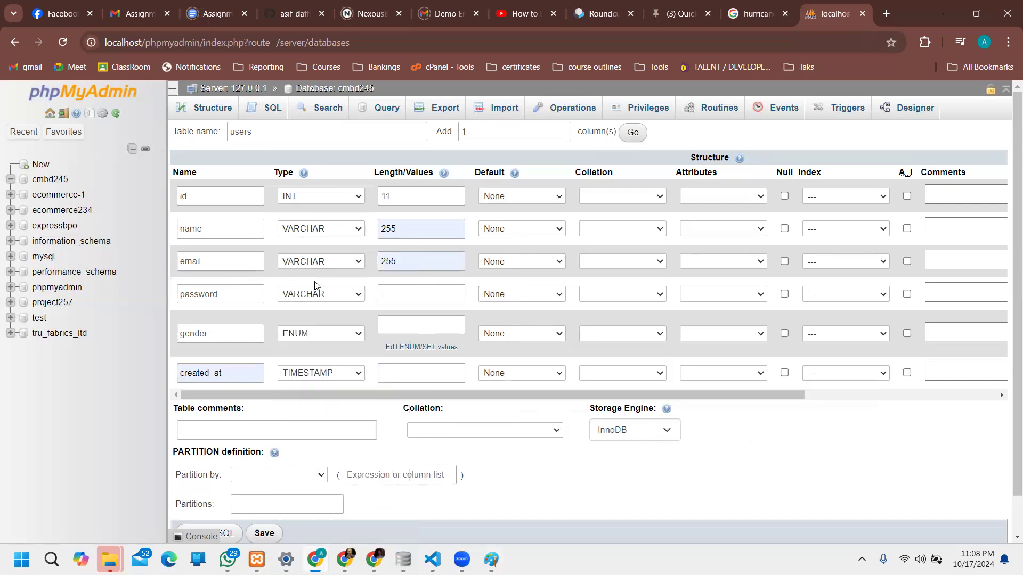
{"action": "left_click", "coordinate": [390, 297]}
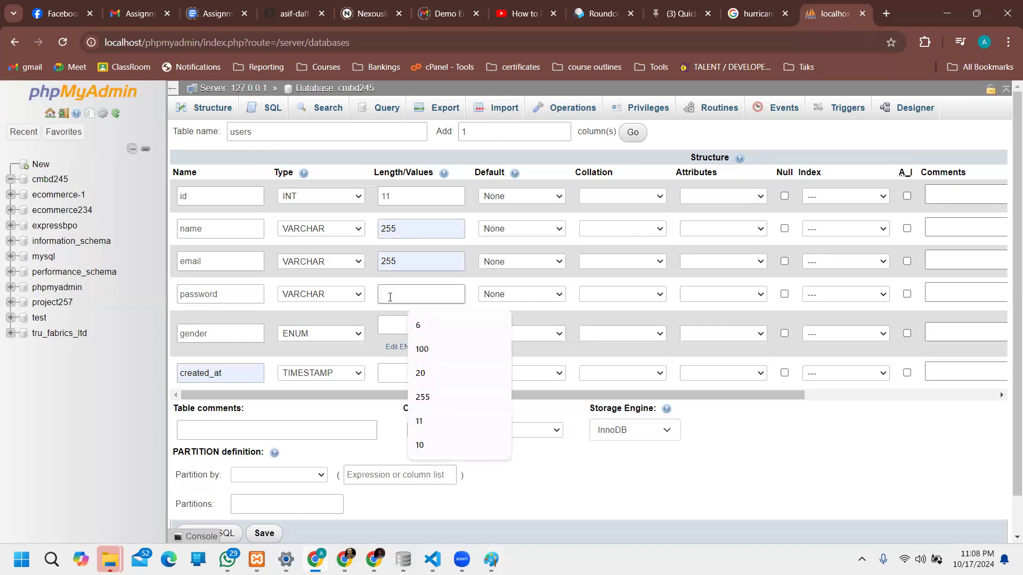
{"action": "type", "text": "255"}
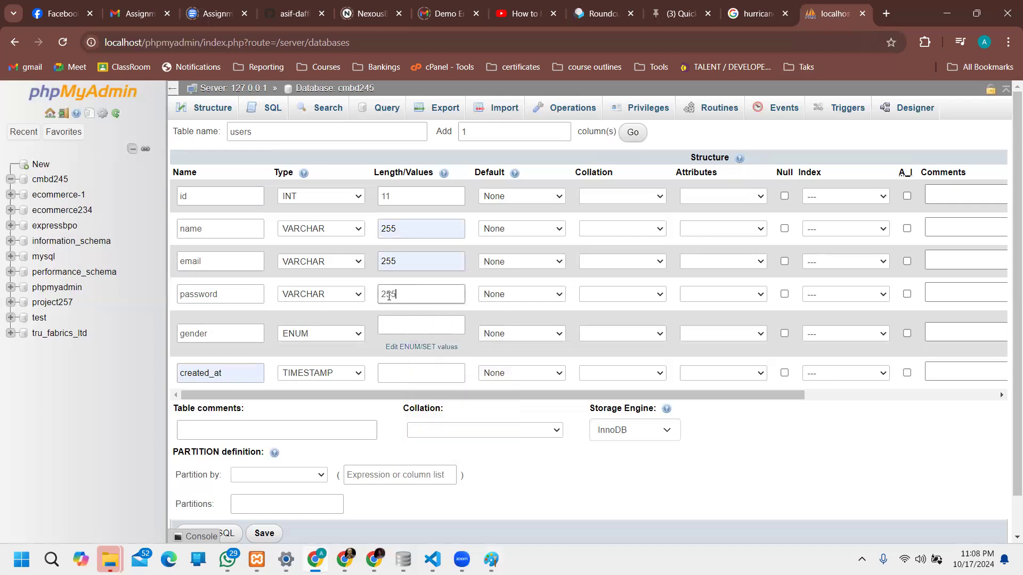
{"action": "left_click", "coordinate": [426, 330]}
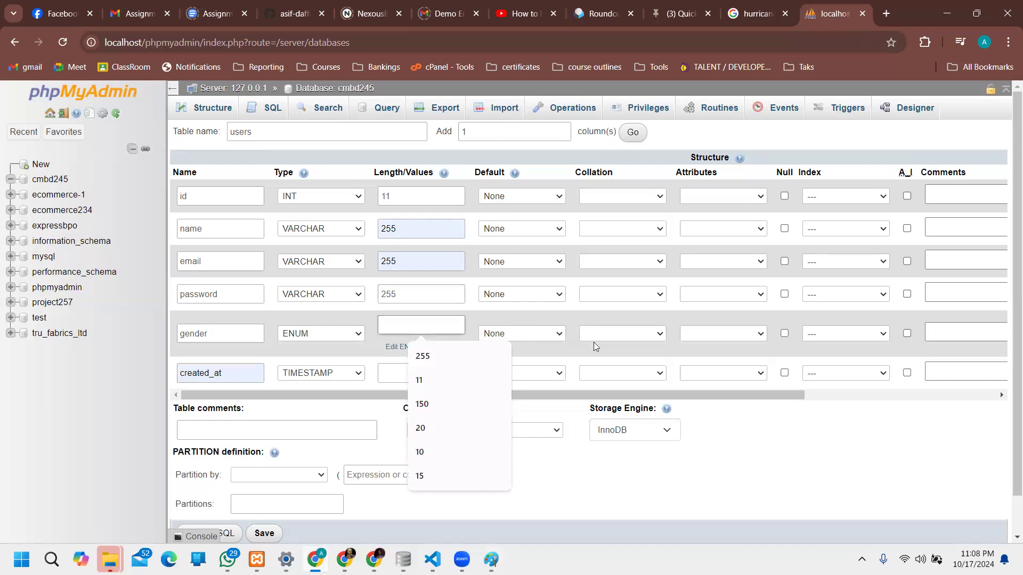
{"action": "left_click", "coordinate": [812, 459]}
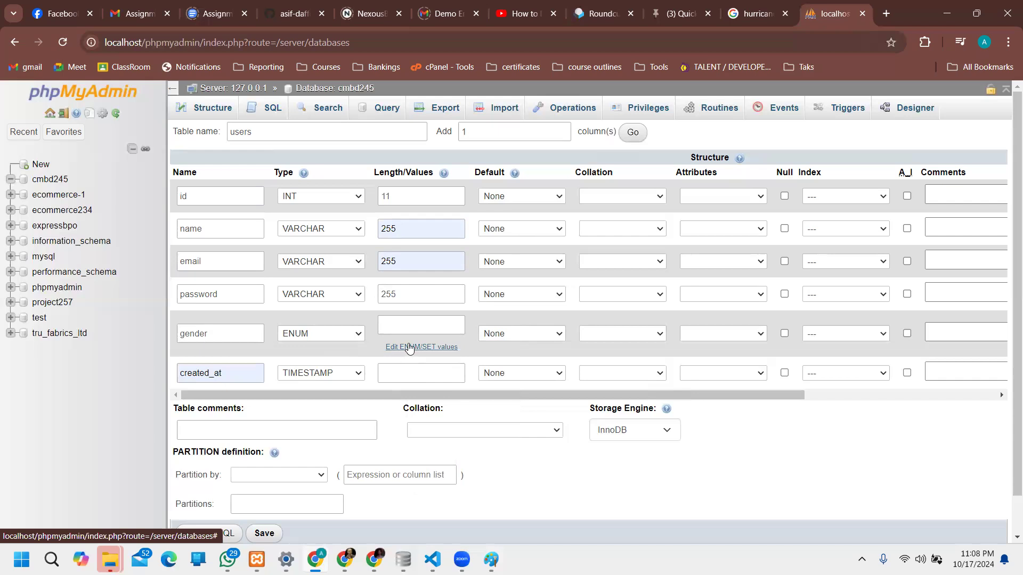
Step: Enter Male and Female as the gender column's ENUM values and apply them
{"action": "left_click", "coordinate": [408, 348]}
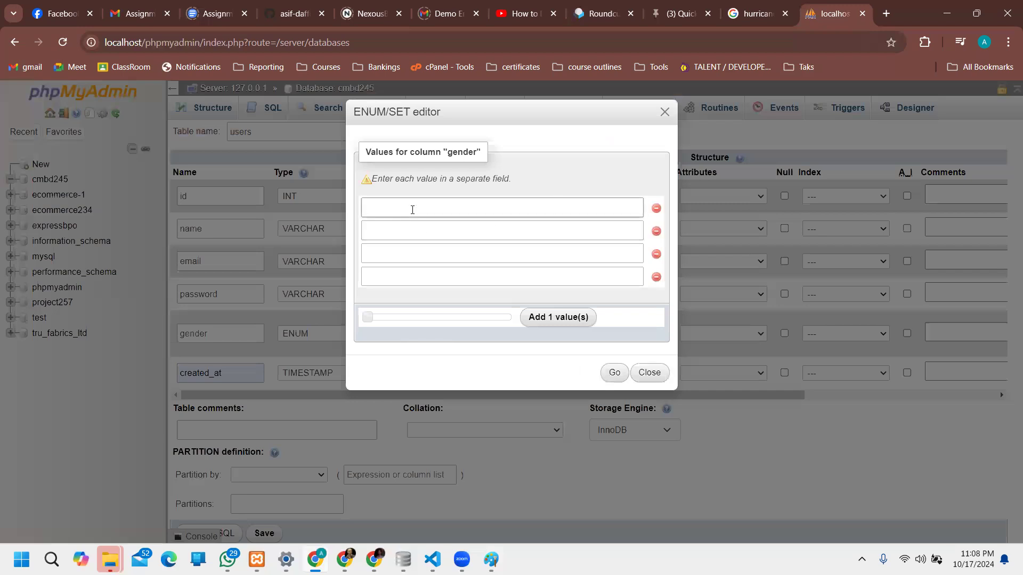
{"action": "type", "text": "MAle3"}
{"action": "key", "text": "BackSpace"}
{"action": "key", "text": "BackSpace"}
{"action": "key", "text": "BackSpace"}
{"action": "key", "text": "BackSpace"}
{"action": "type", "text": "ale"}
{"action": "left_click", "coordinate": [401, 222]}
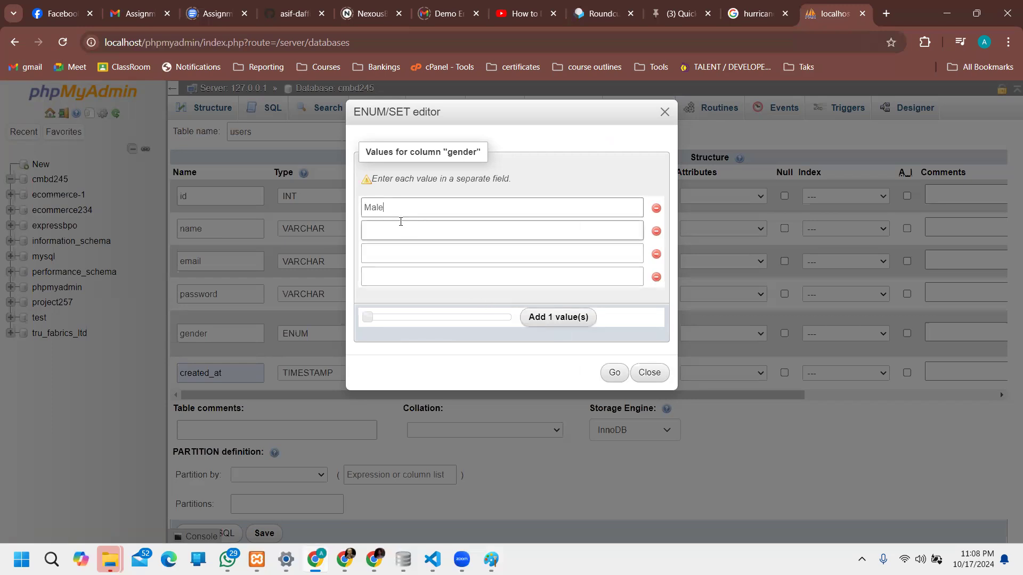
{"action": "type", "text": "Female"}
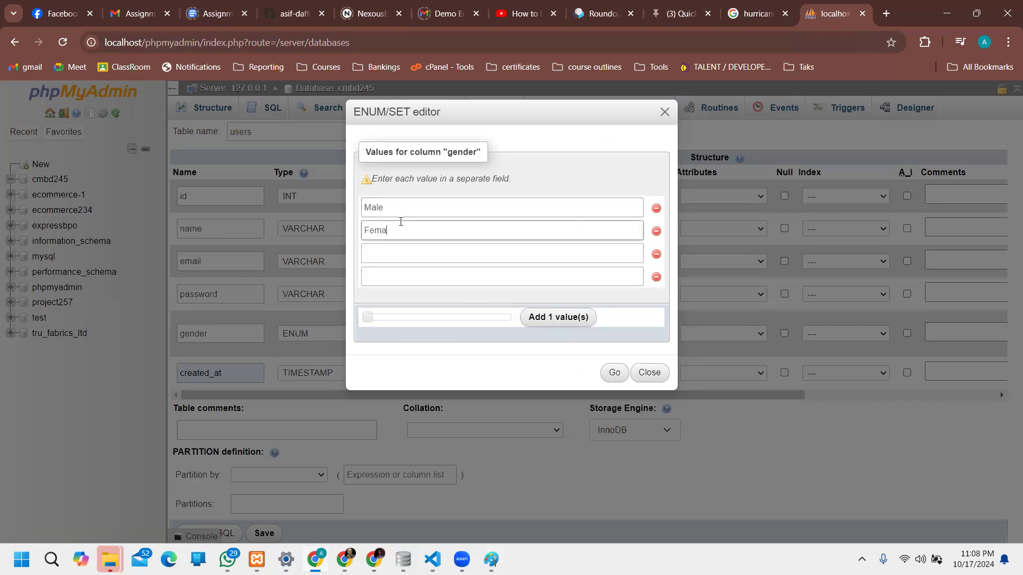
{"action": "left_click", "coordinate": [612, 375]}
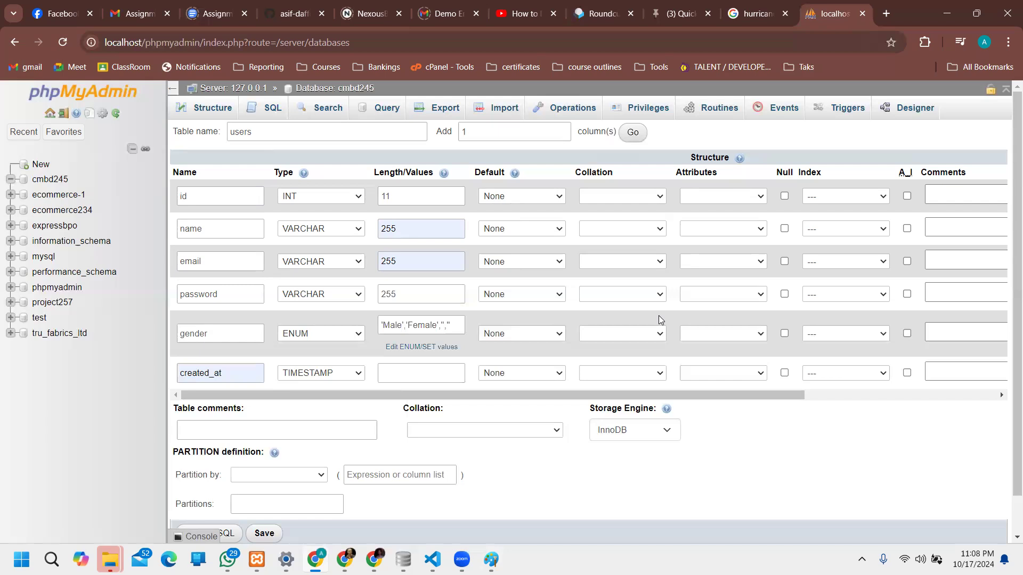
{"action": "left_click", "coordinate": [213, 329]}
{"action": "left_click", "coordinate": [307, 194]}
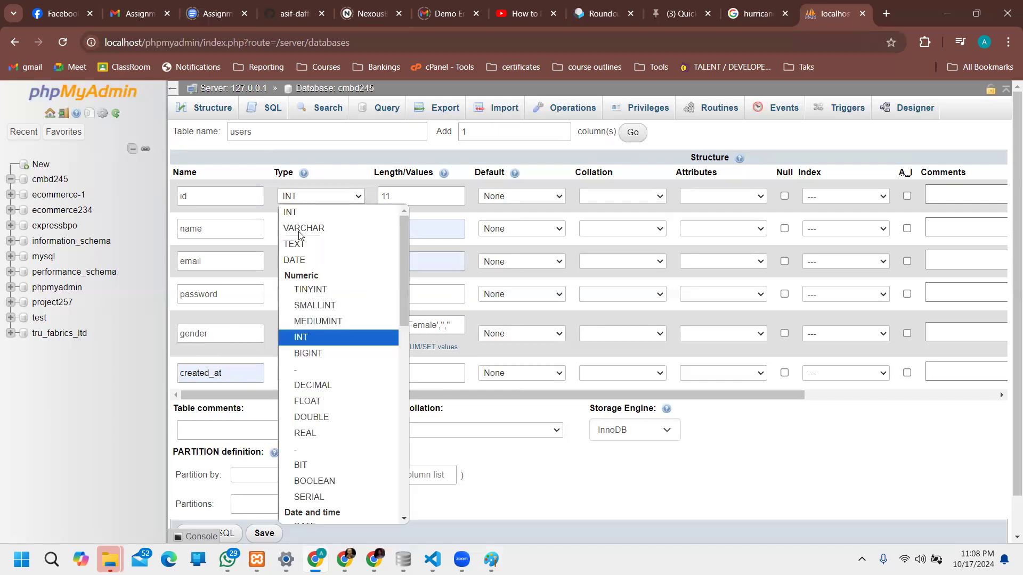
{"action": "left_click", "coordinate": [709, 159]}
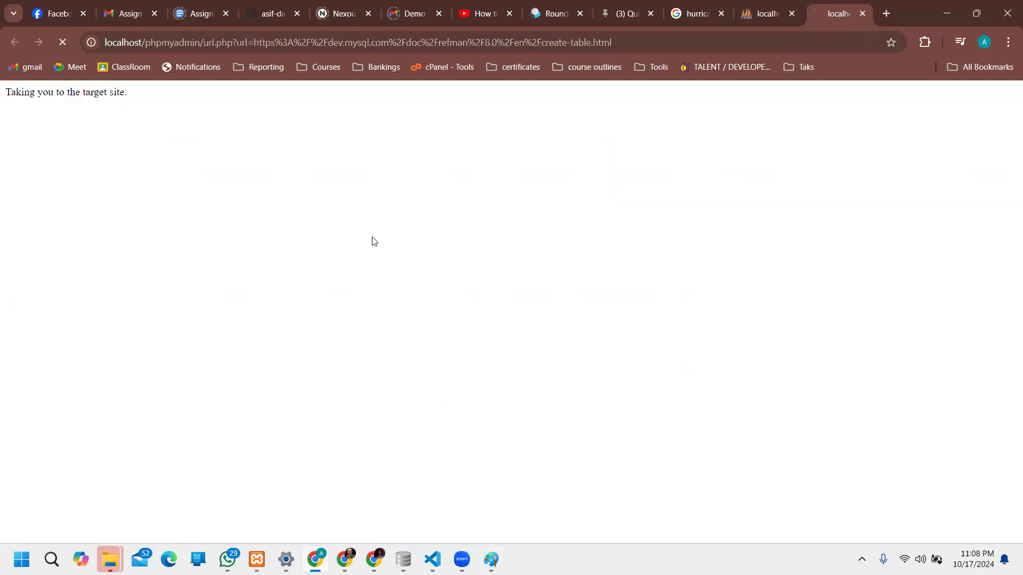
{"action": "left_click", "coordinate": [862, 15]}
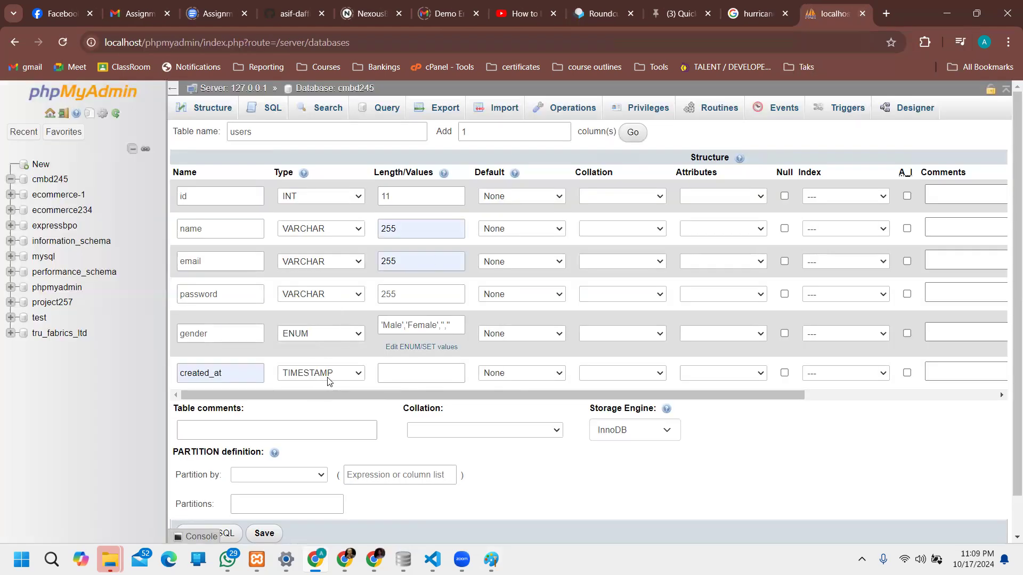
{"action": "left_click", "coordinate": [389, 380]}
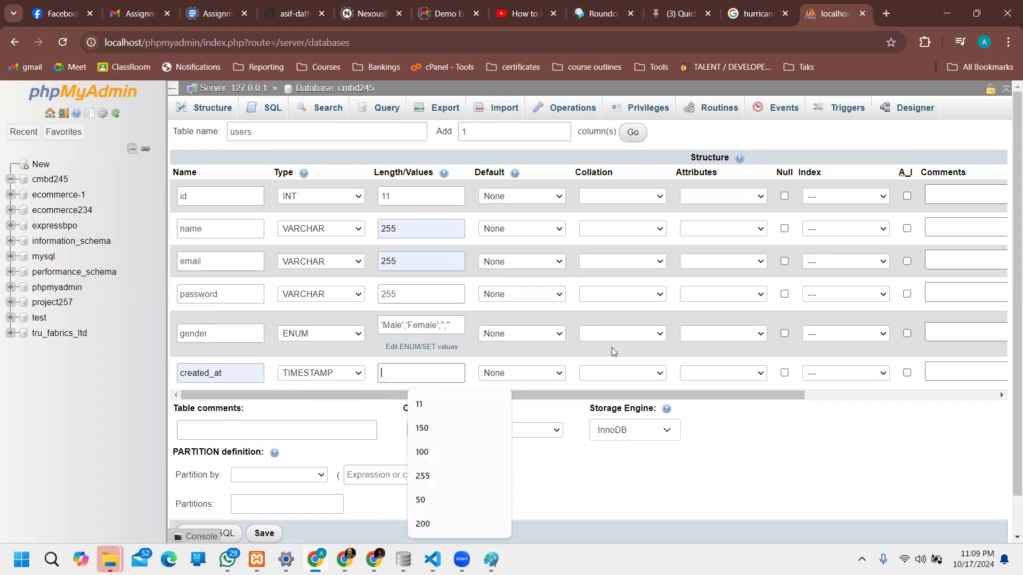
{"action": "left_click", "coordinate": [680, 475]}
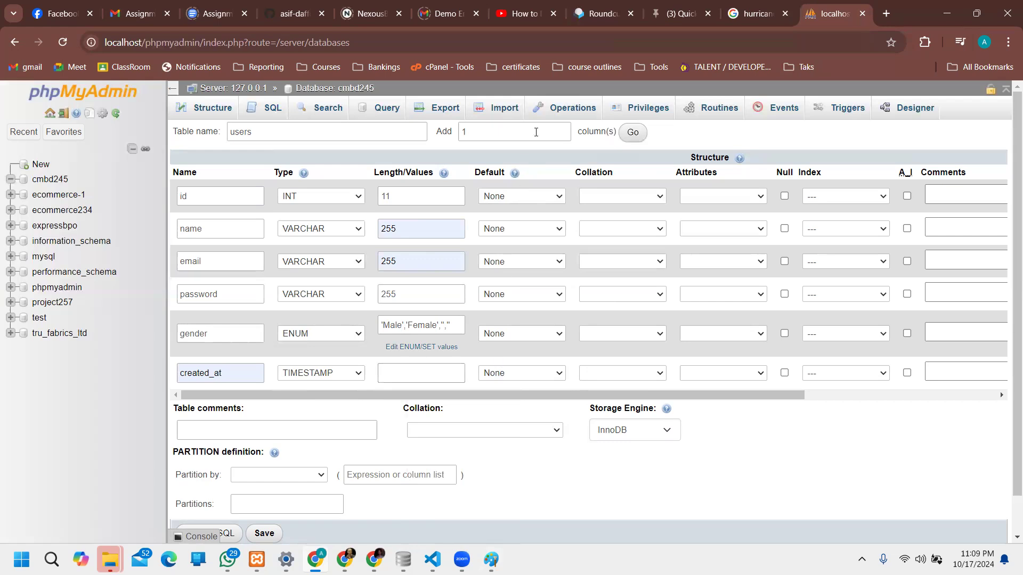
{"action": "left_click", "coordinate": [550, 336]}
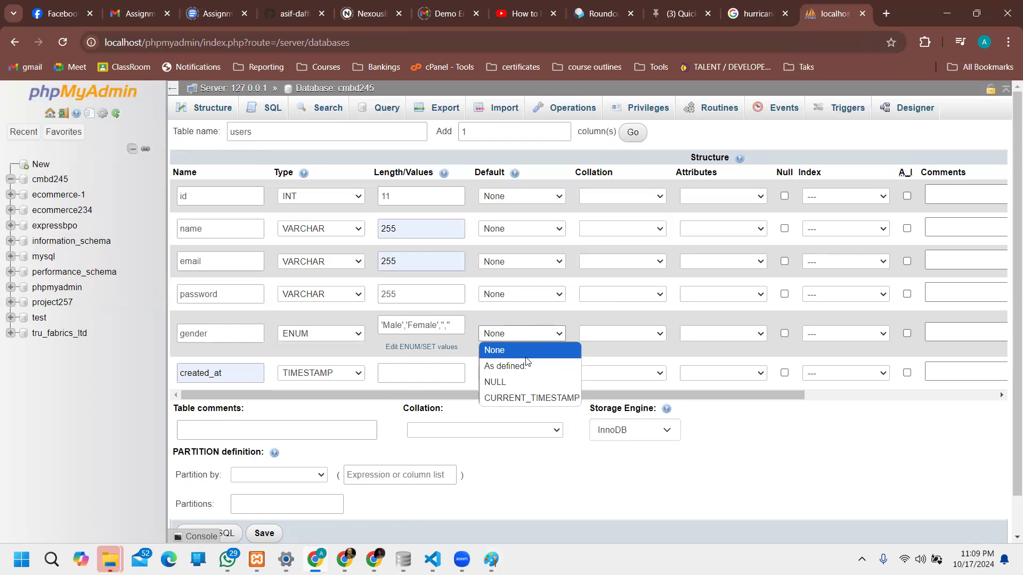
{"action": "left_click", "coordinate": [560, 307]}
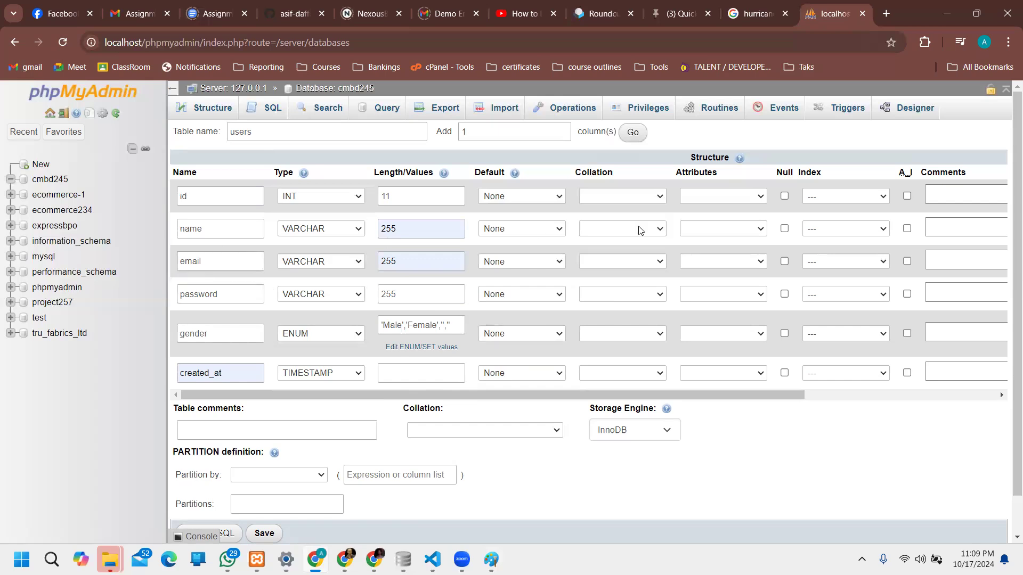
Step: Set the name column's Default to 'As defined' holding a sample person's full name
{"action": "left_click", "coordinate": [558, 229]}
{"action": "left_click", "coordinate": [544, 262]}
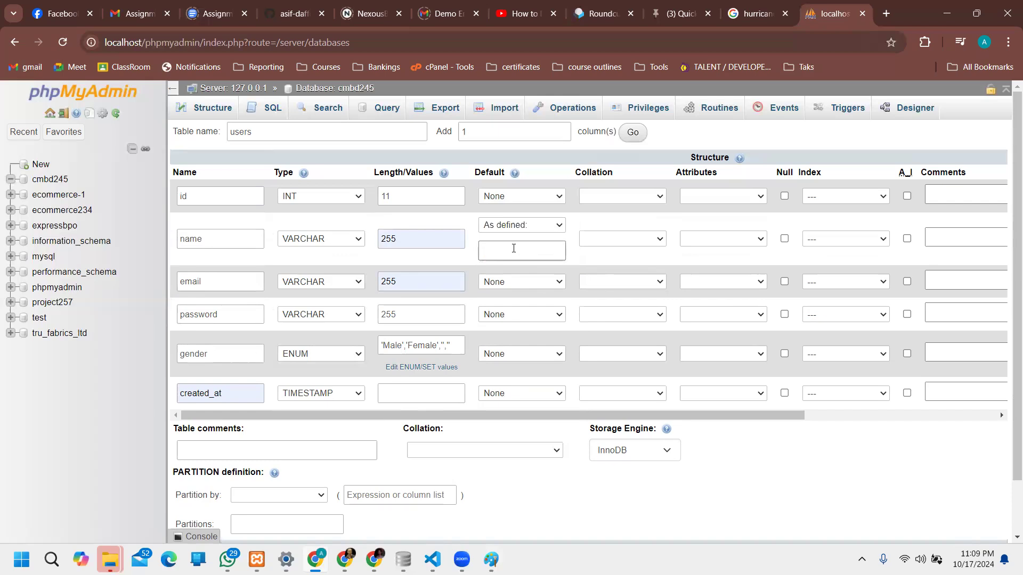
{"action": "key", "text": "ctrl+s"}
{"action": "left_click", "coordinate": [700, 405]}
{"action": "left_click", "coordinate": [578, 269]}
{"action": "left_click", "coordinate": [184, 244]}
{"action": "double_click", "coordinate": [184, 243]}
{"action": "left_click", "coordinate": [575, 245]}
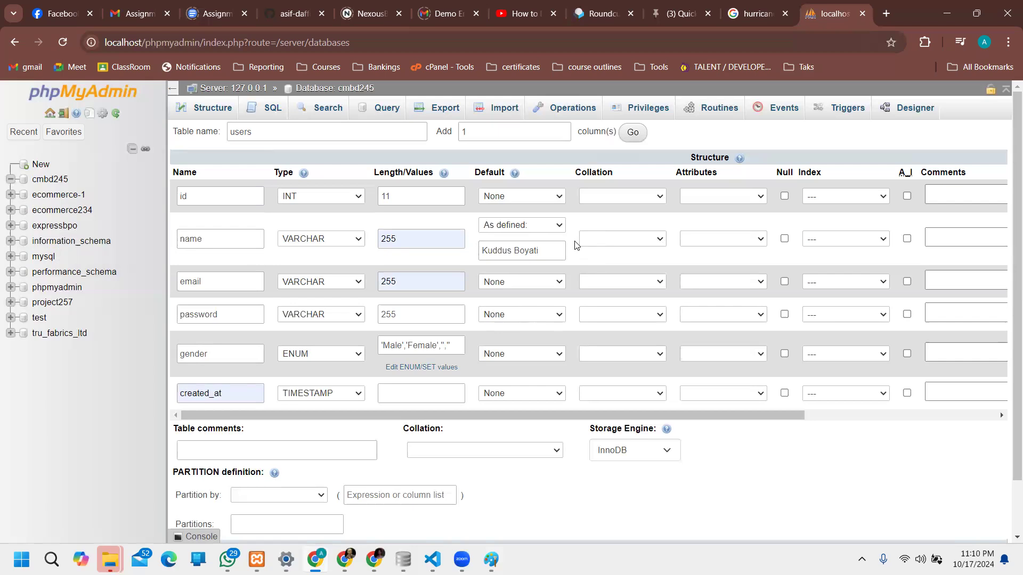
{"action": "left_click", "coordinate": [542, 254]}
{"action": "left_click", "coordinate": [549, 358]}
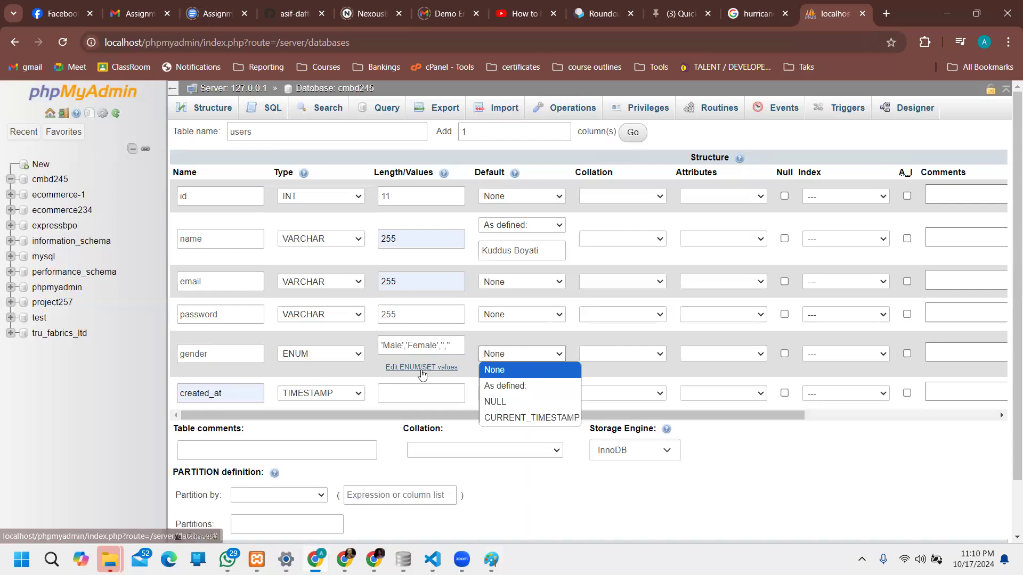
Step: Add Others as a third gender ENUM value after Male and Female and apply it
{"action": "left_click", "coordinate": [426, 368]}
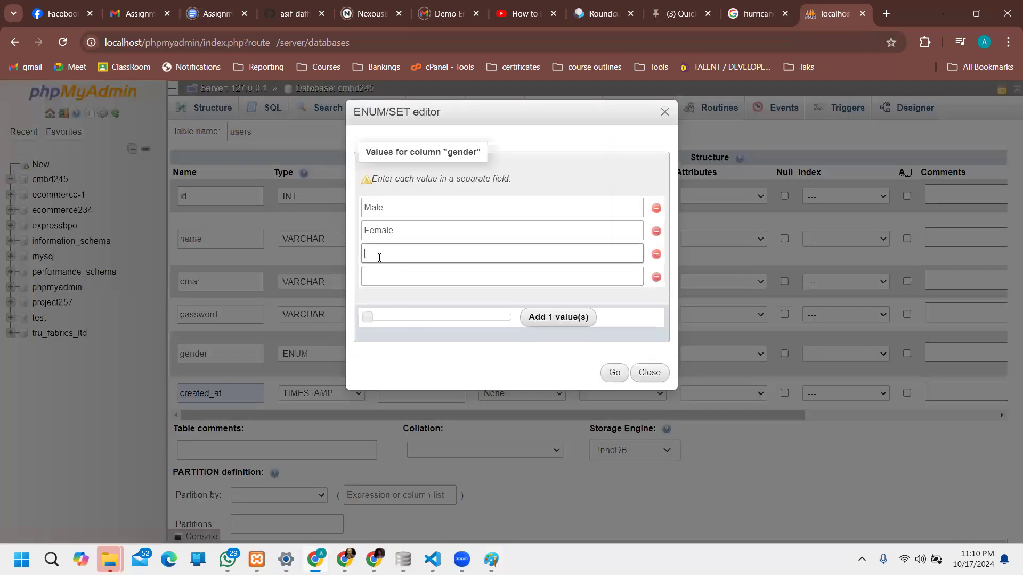
{"action": "type", "text": "Others"}
{"action": "left_click", "coordinate": [613, 375]}
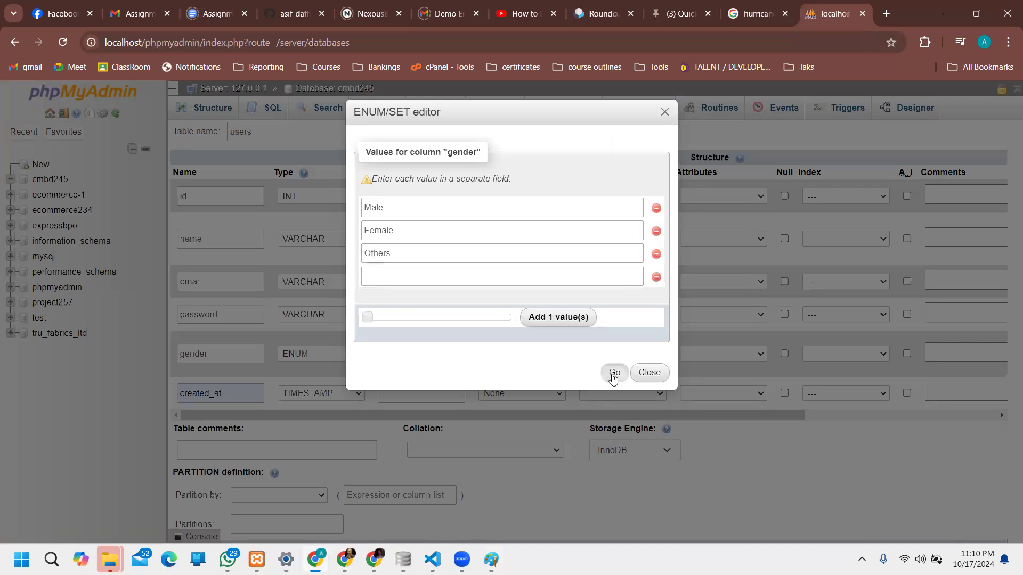
{"action": "mouse_move", "coordinate": [384, 347]}
{"action": "left_mouse_down"}
{"action": "mouse_move", "coordinate": [478, 349]}
{"action": "mouse_move", "coordinate": [371, 347]}
{"action": "mouse_move", "coordinate": [380, 351]}
{"action": "left_mouse_up"}
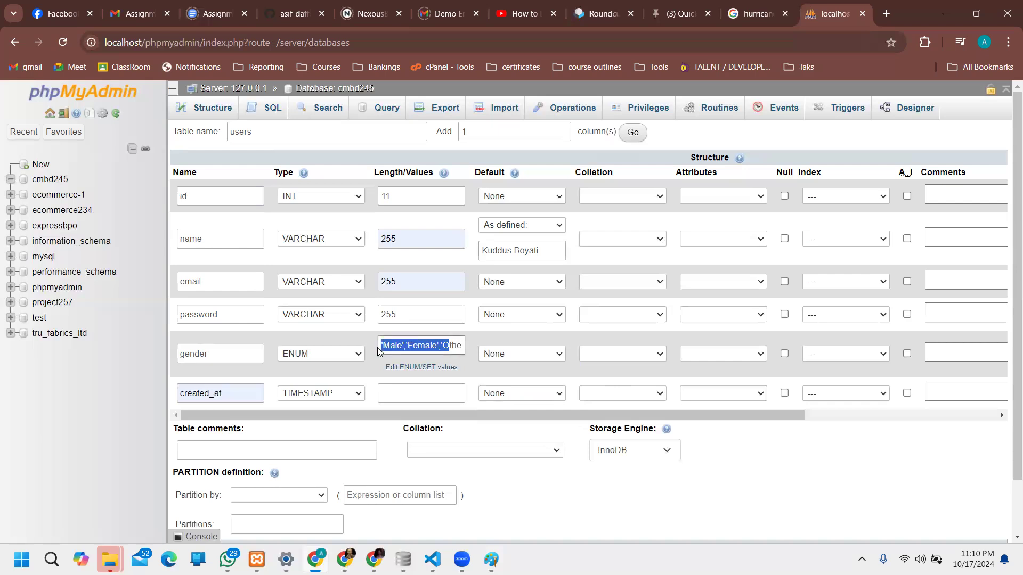
{"action": "left_click", "coordinate": [429, 344]}
{"action": "left_click_drag", "start_coordinate": [450, 347], "coordinate": [600, 354]}
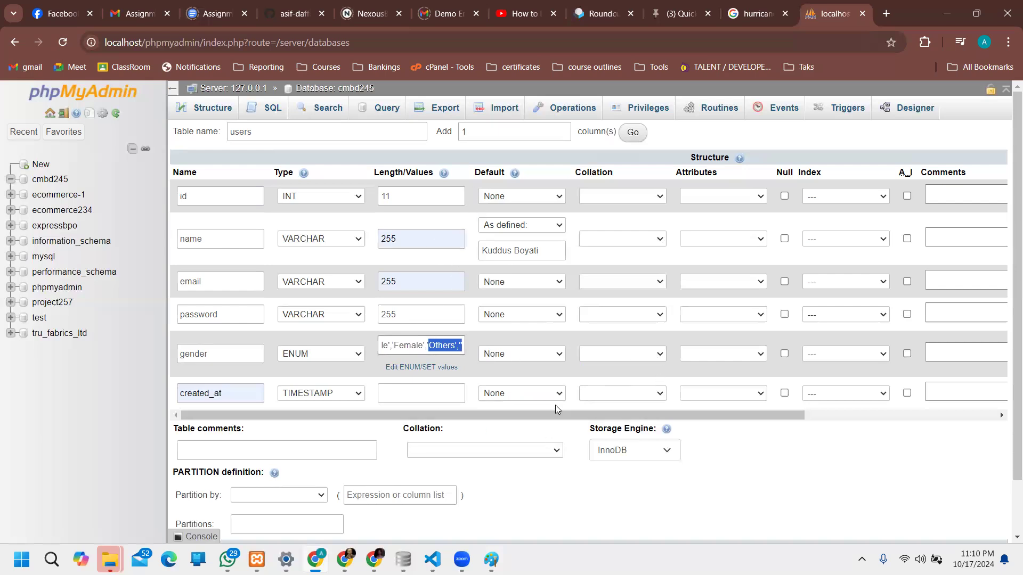
Step: Set gender's Default to 'As defined' with the value Others pasted in
{"action": "left_click", "coordinate": [523, 357]}
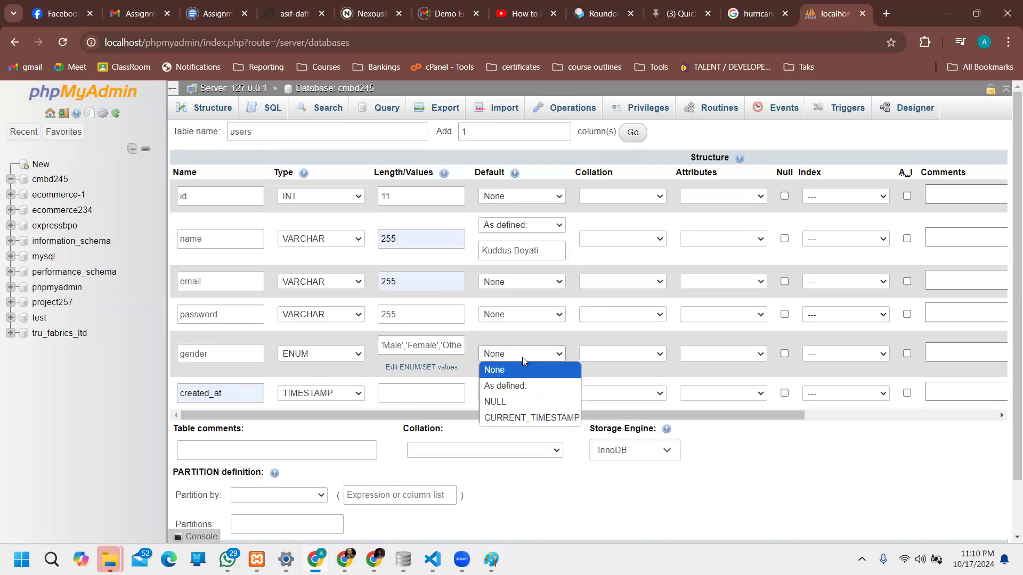
{"action": "left_click", "coordinate": [524, 386]}
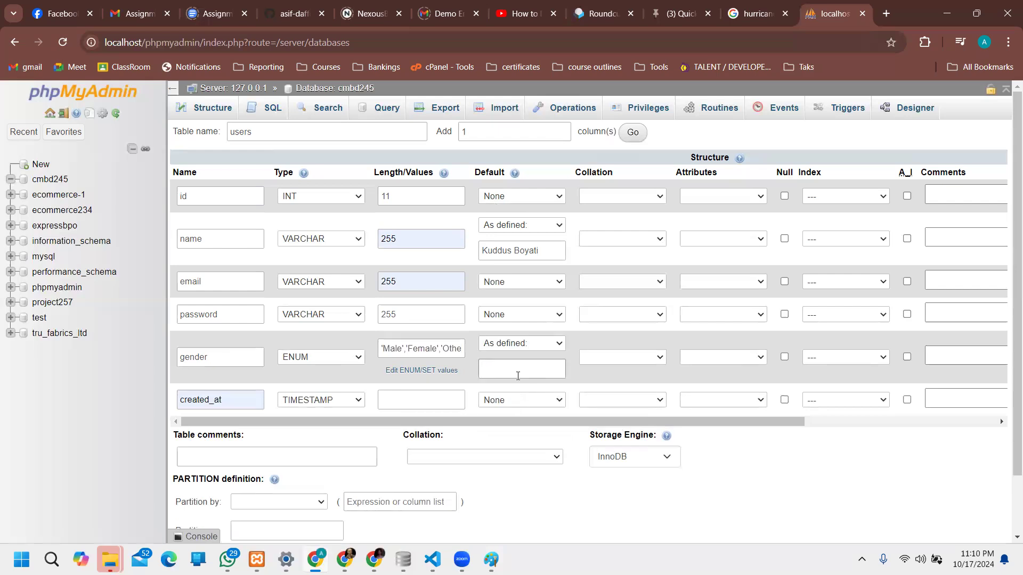
{"action": "double_click", "coordinate": [452, 347]}
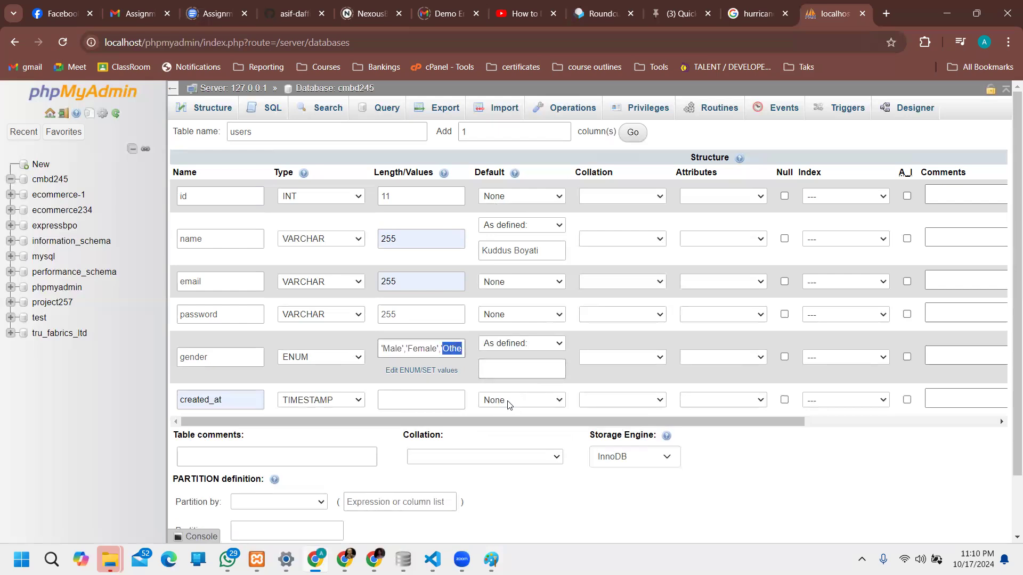
{"action": "left_click", "coordinate": [511, 368]}
{"action": "type", "text": "Others"}
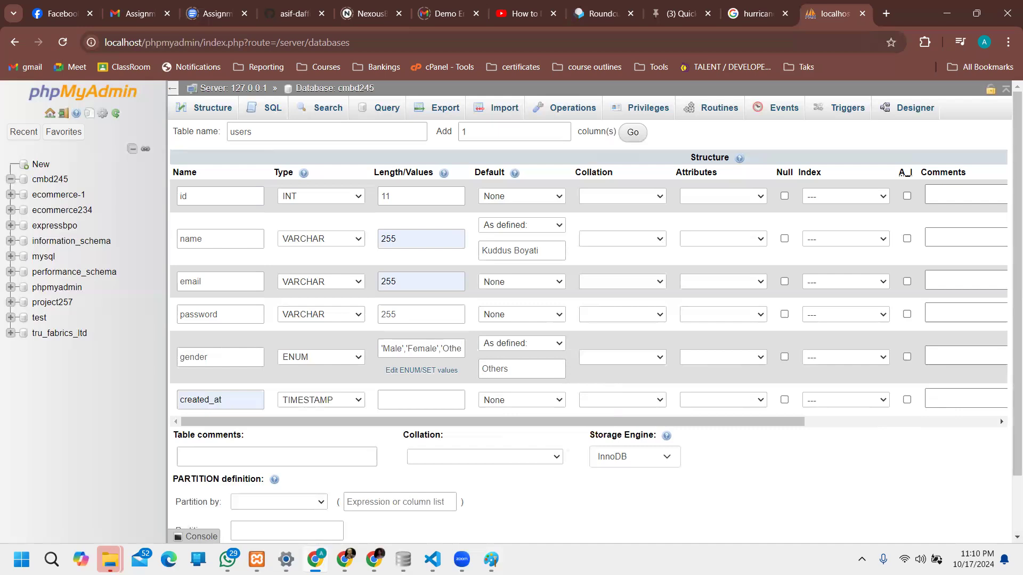
{"action": "left_click", "coordinate": [546, 370]}
{"action": "left_click", "coordinate": [197, 198]}
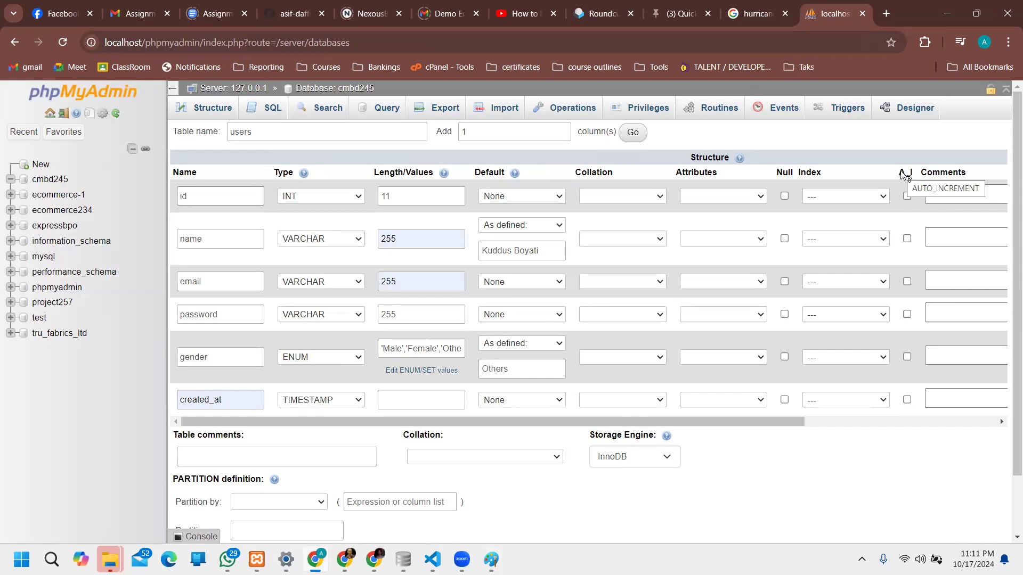
Step: Tick A_I so id becomes an auto-incrementing PRIMARY key, then switch to Paint
{"action": "left_click", "coordinate": [907, 196]}
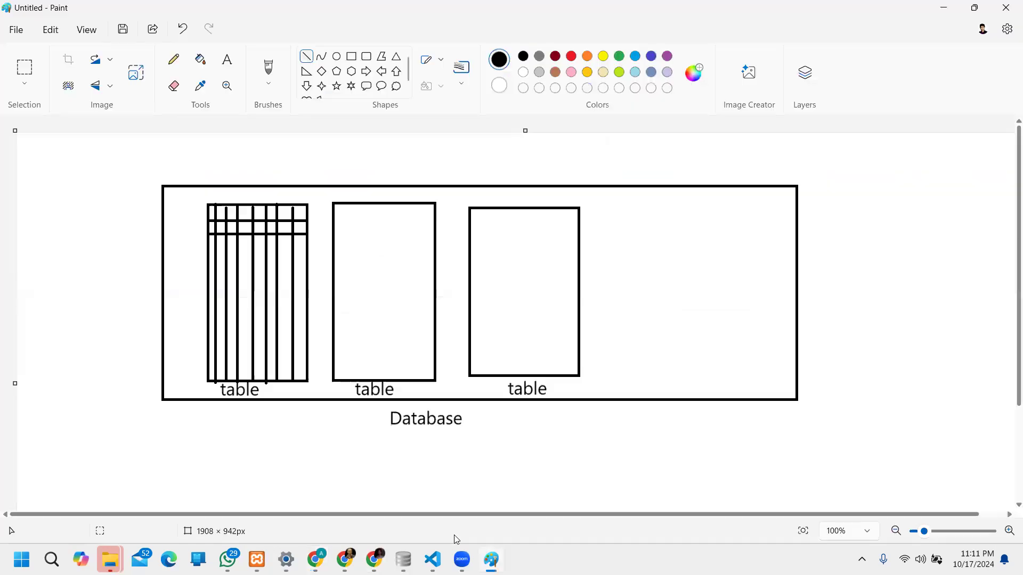
{"action": "left_click", "coordinate": [491, 559]}
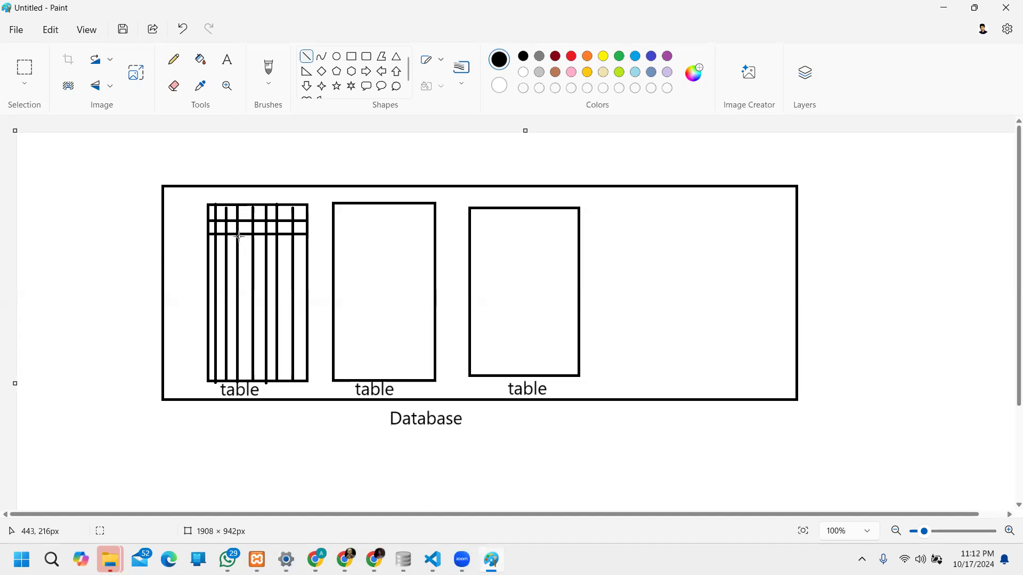
Step: Minimize the Paint diagram to get back to the phpMyAdmin table form
{"action": "left_click", "coordinate": [943, 7]}
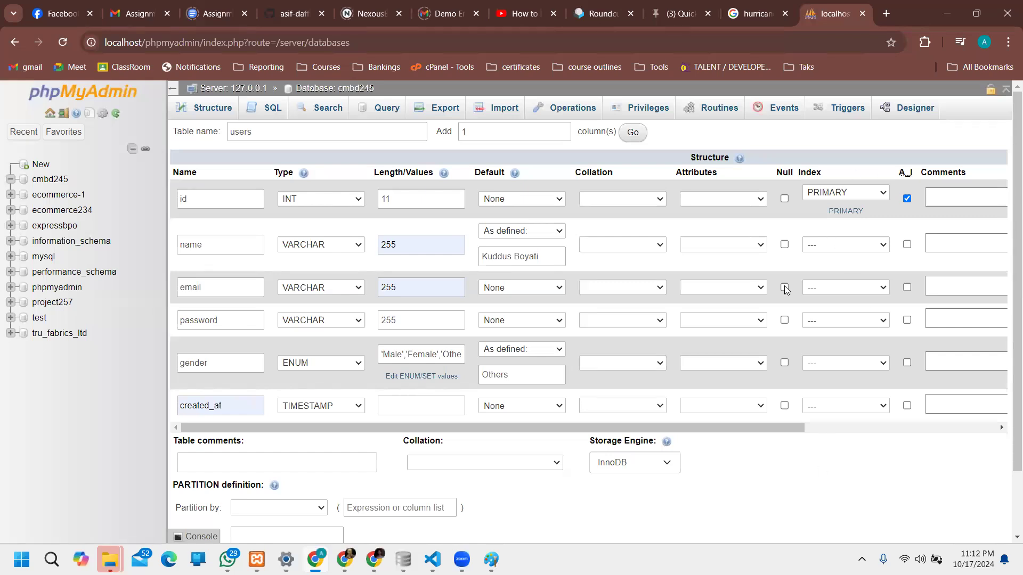
Step: Save the six-column users table definition in the cmbd245 database
{"action": "scroll", "coordinate": [613, 357], "scroll_direction": "down", "scroll_amount": 2}
{"action": "left_click", "coordinate": [264, 491]}
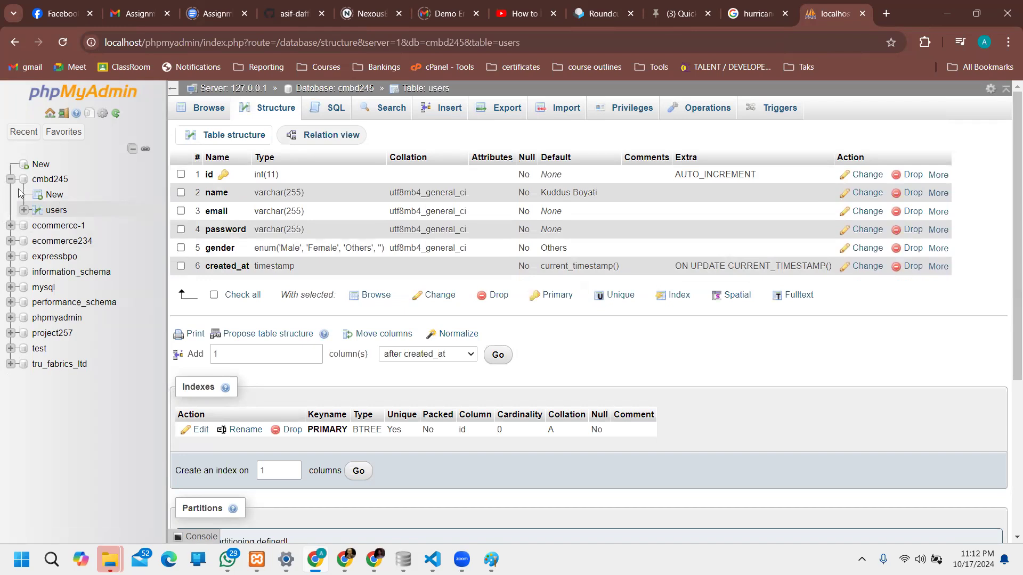
{"action": "left_click", "coordinate": [24, 132]}
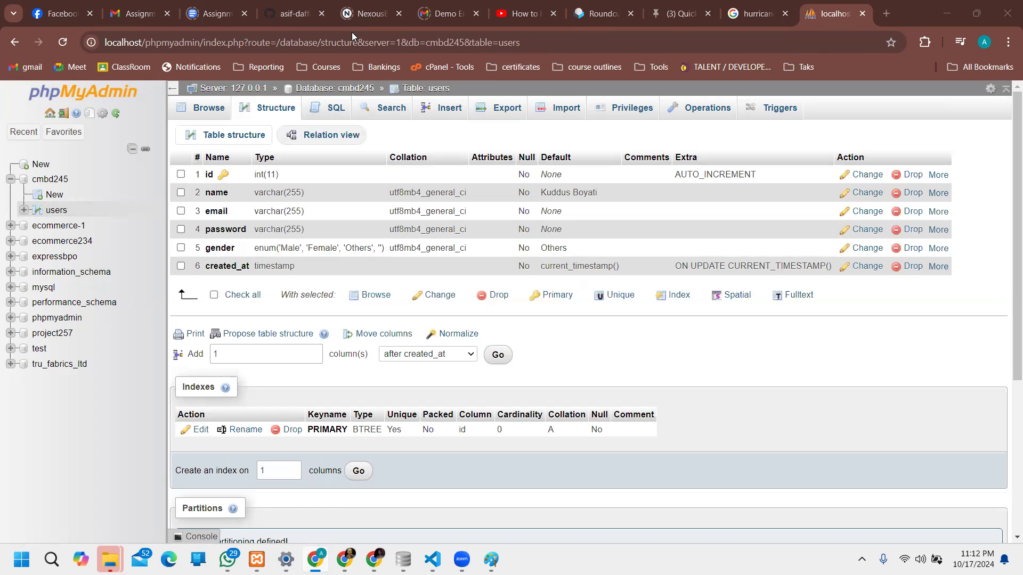
{"action": "mouse_move", "coordinate": [291, 229]}
{"action": "left_mouse_down"}
{"action": "mouse_move", "coordinate": [302, 230]}
{"action": "mouse_move", "coordinate": [297, 210]}
{"action": "left_mouse_up"}
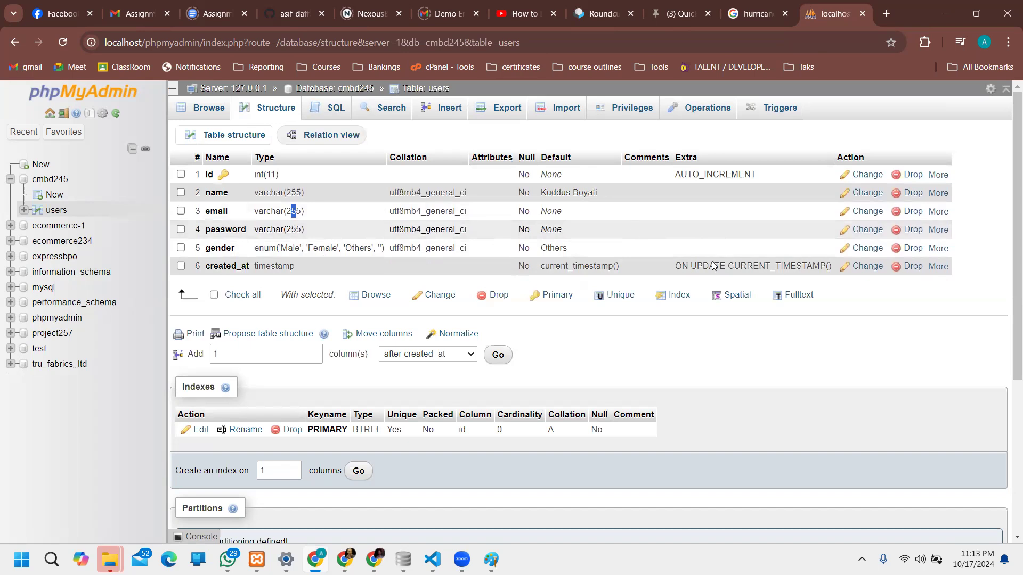
{"action": "left_click", "coordinate": [848, 384]}
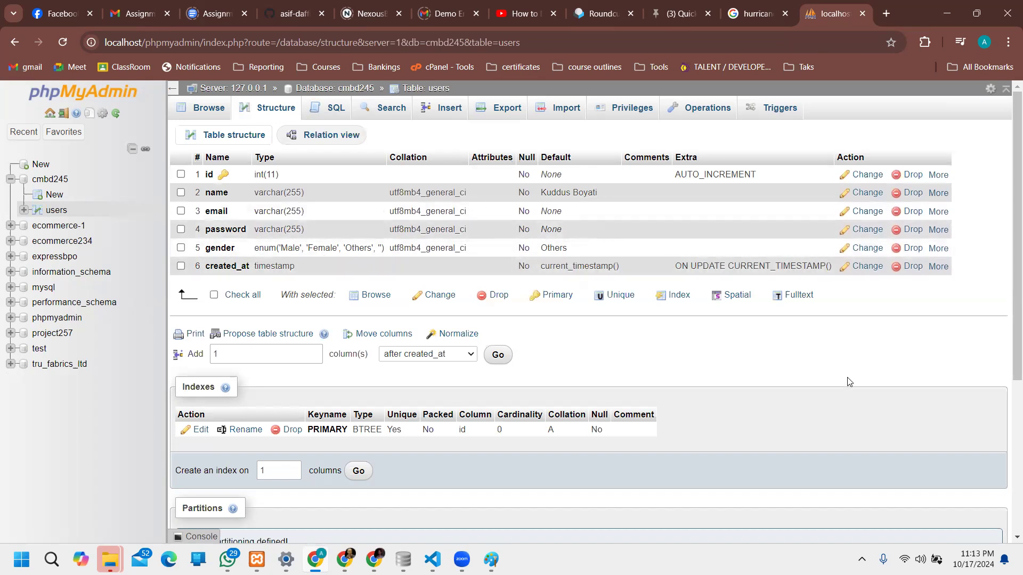
Step: Browse the users table and confirm it returns an empty result set
{"action": "left_click", "coordinate": [57, 212]}
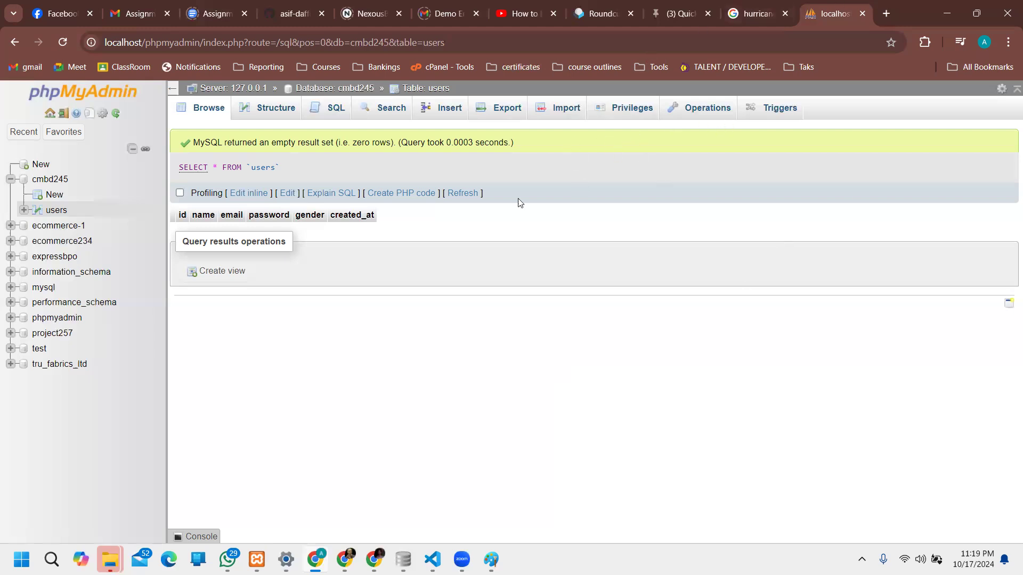
Step: Reload the users table and bring up its Insert form for new rows
{"action": "left_click", "coordinate": [51, 212]}
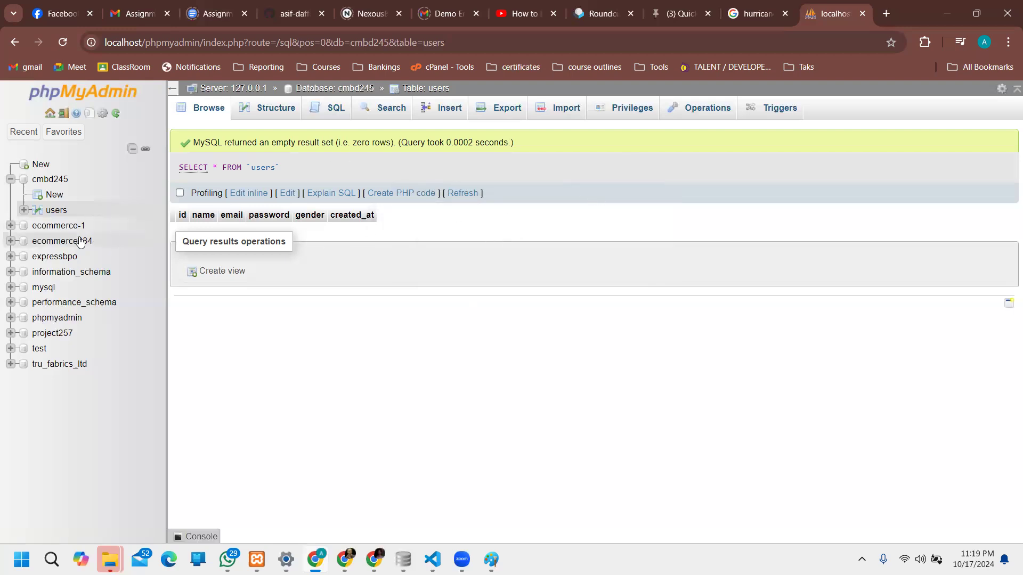
{"action": "left_click", "coordinate": [449, 112]}
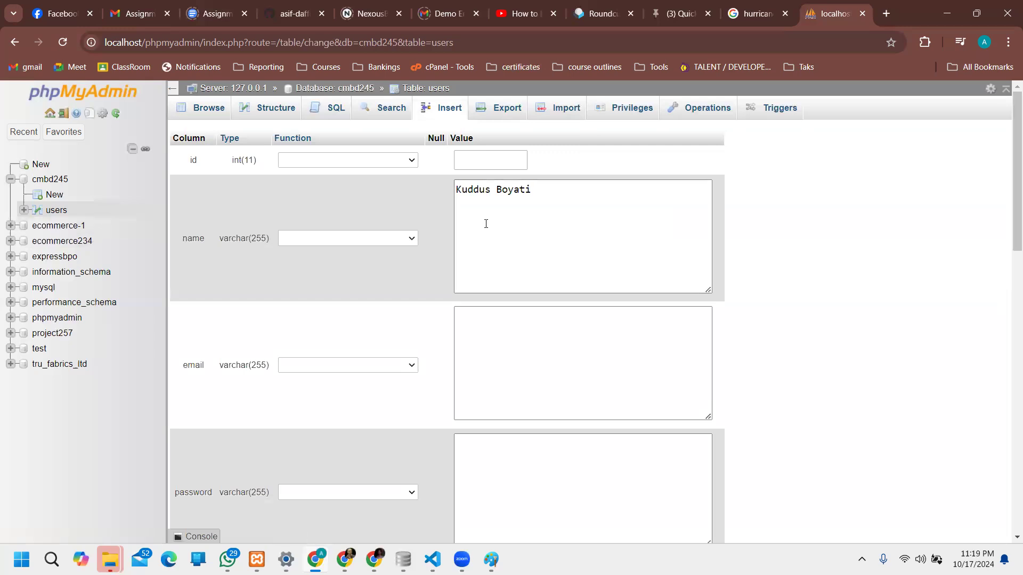
Step: Replace the first row's name with the user's name and enter their e-mail address
{"action": "left_click", "coordinate": [500, 195]}
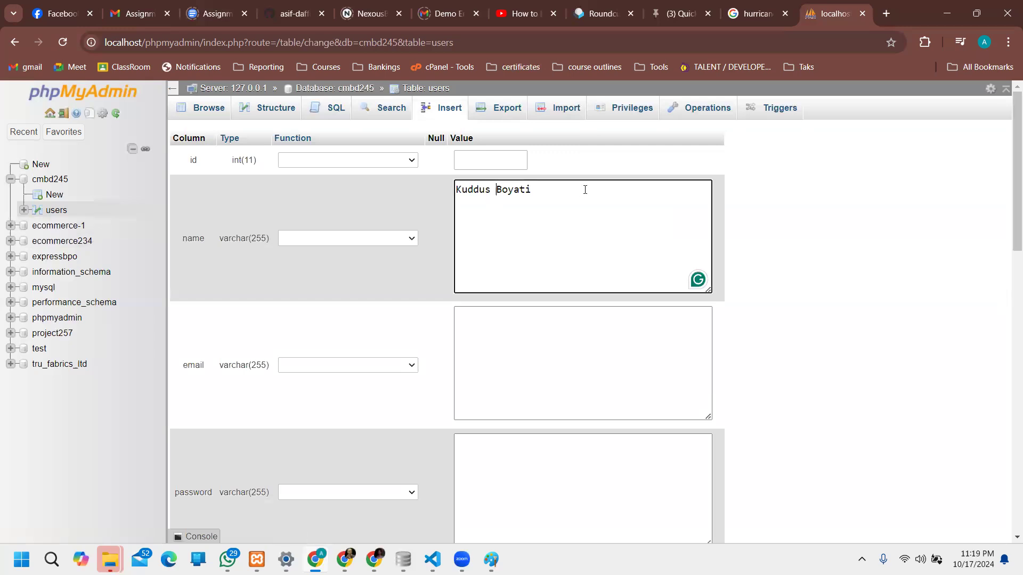
{"action": "left_click_drag", "start_coordinate": [584, 190], "coordinate": [416, 198]}
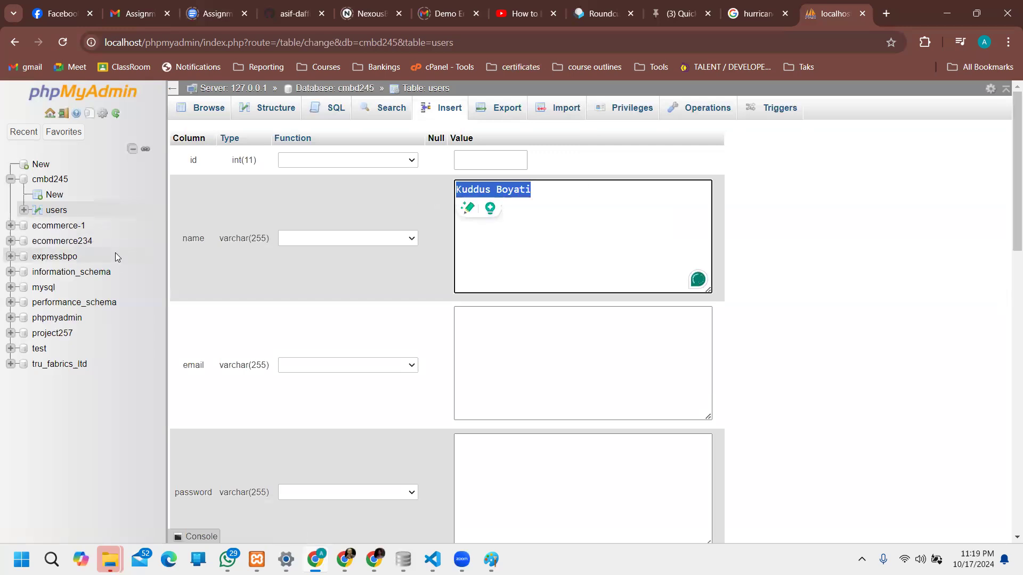
{"action": "key", "text": "BackSpace"}
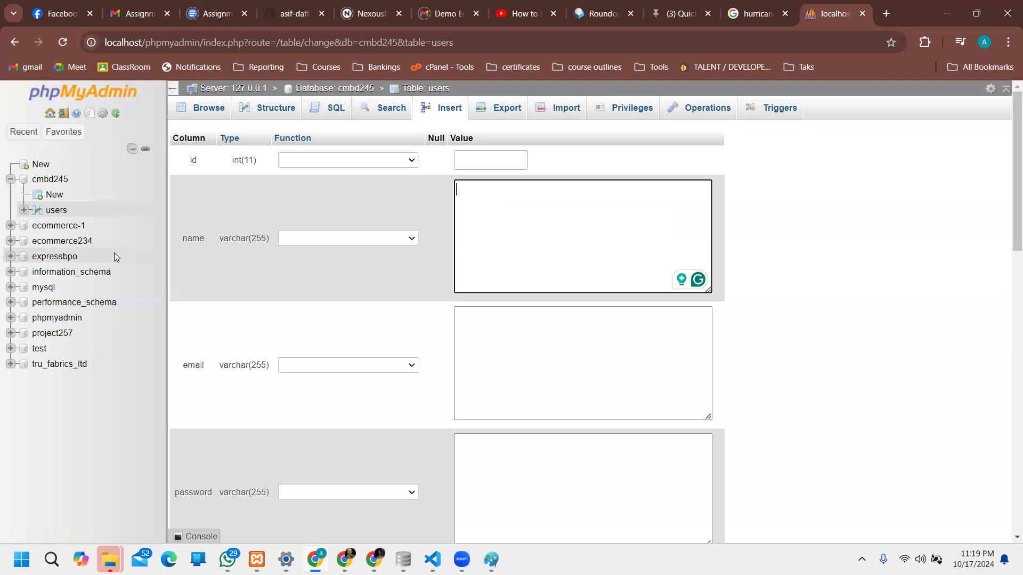
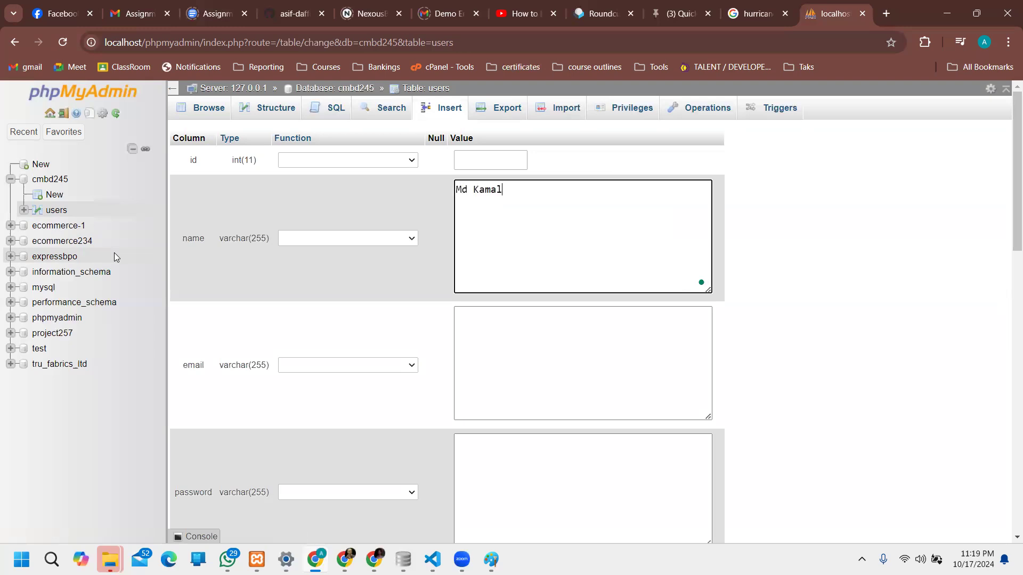
{"action": "left_click", "coordinate": [565, 356]}
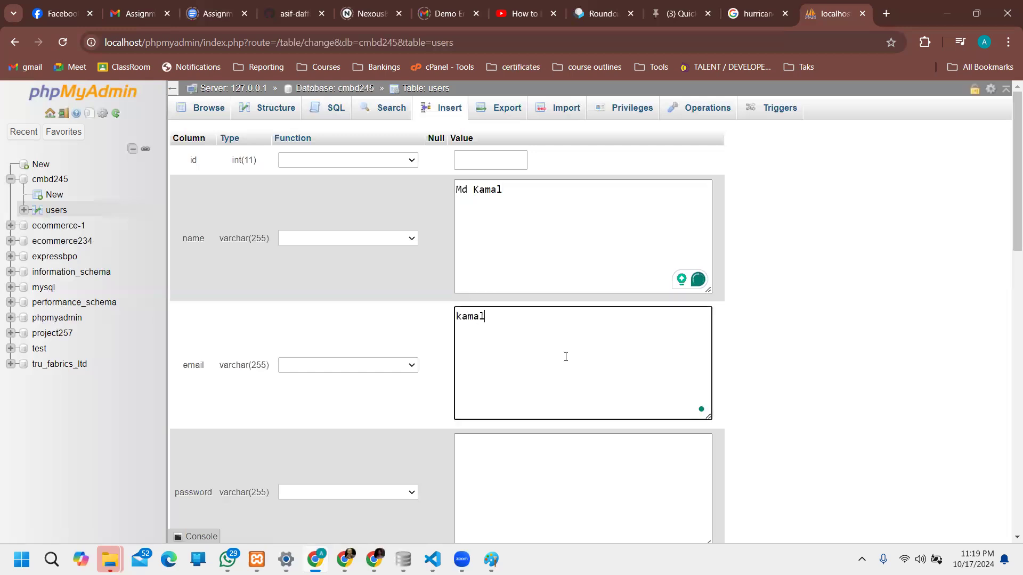
Step: Enter the user's password and set its Function to password_hash() so it is hashed
{"action": "scroll", "coordinate": [656, 386], "scroll_direction": "down", "scroll_amount": 2}
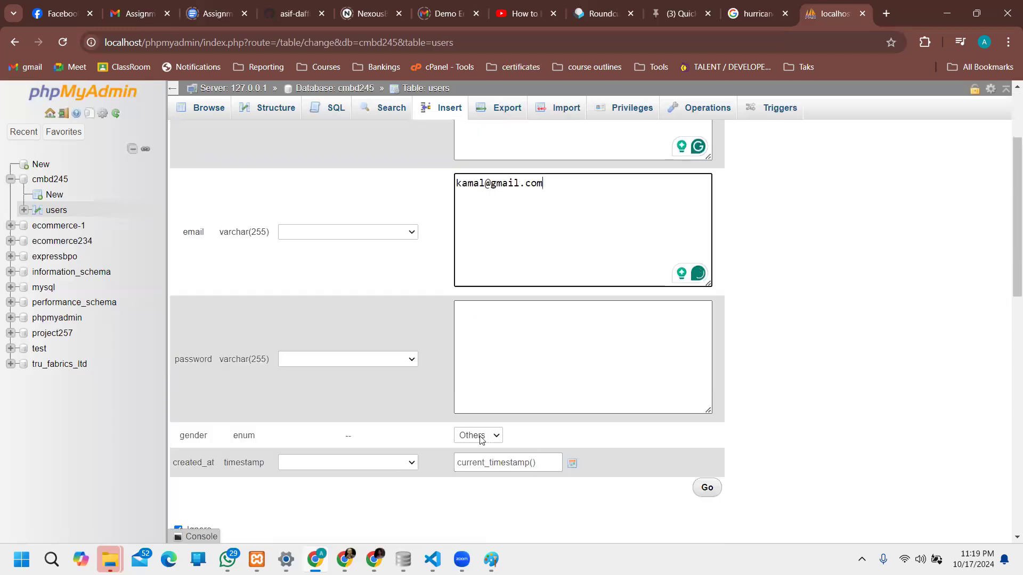
{"action": "left_click", "coordinate": [558, 355]}
{"action": "type", "text": "123456"}
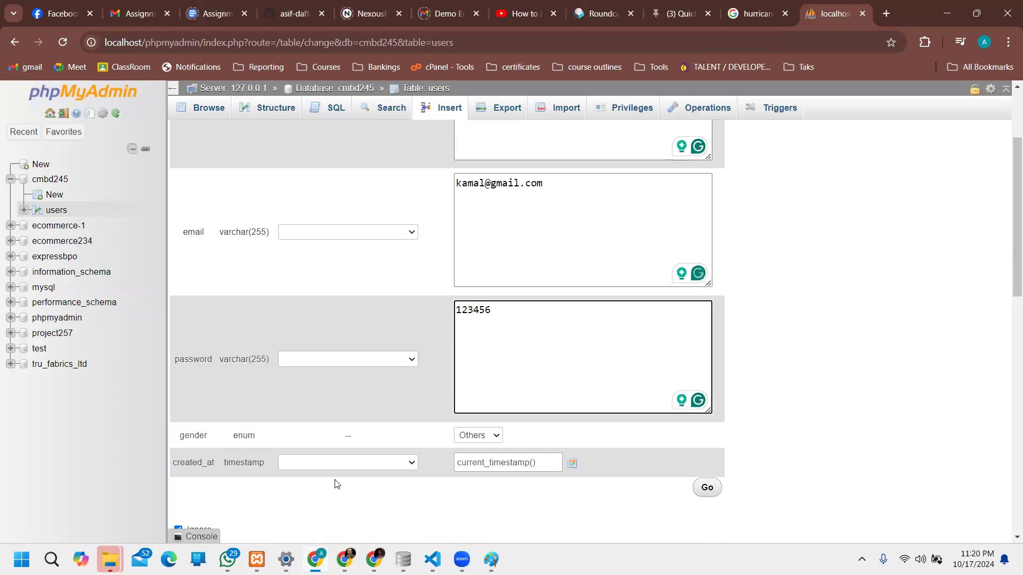
{"action": "left_click", "coordinate": [347, 359]}
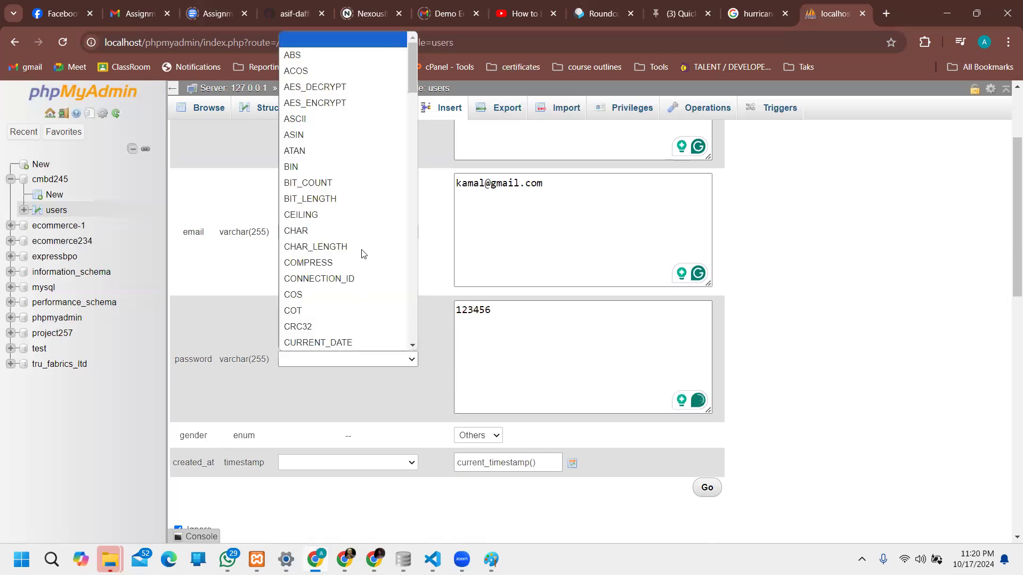
{"action": "scroll", "coordinate": [367, 248], "scroll_direction": "down", "scroll_amount": 20}
{"action": "scroll", "coordinate": [372, 246], "scroll_direction": "down", "scroll_amount": 2}
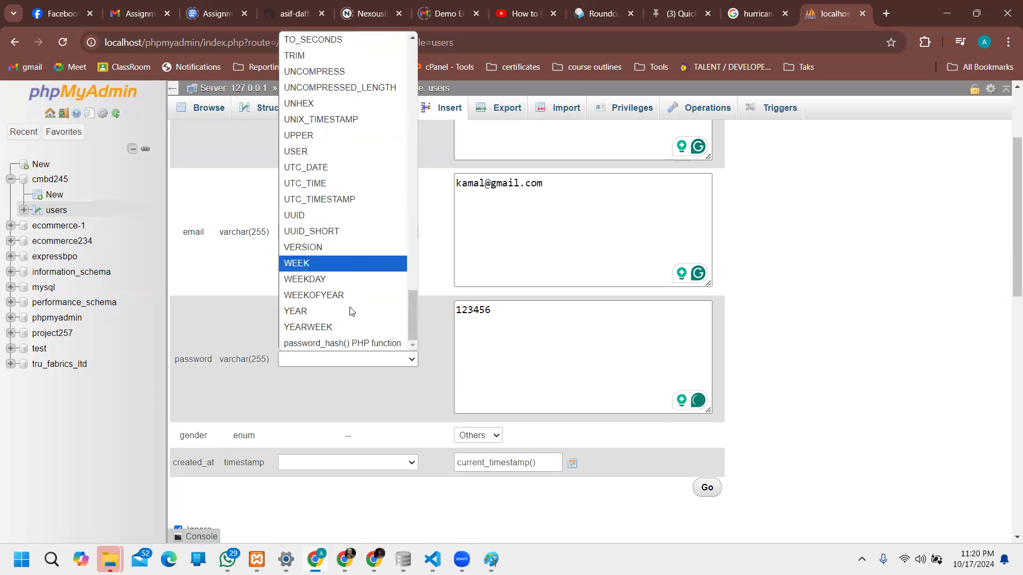
{"action": "left_click", "coordinate": [341, 343]}
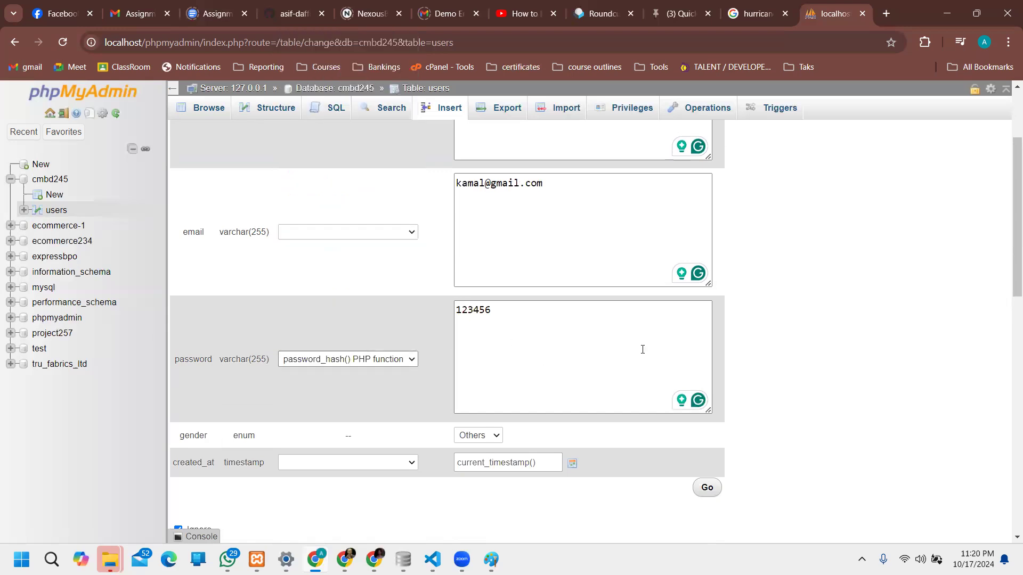
{"action": "left_click", "coordinate": [533, 316]}
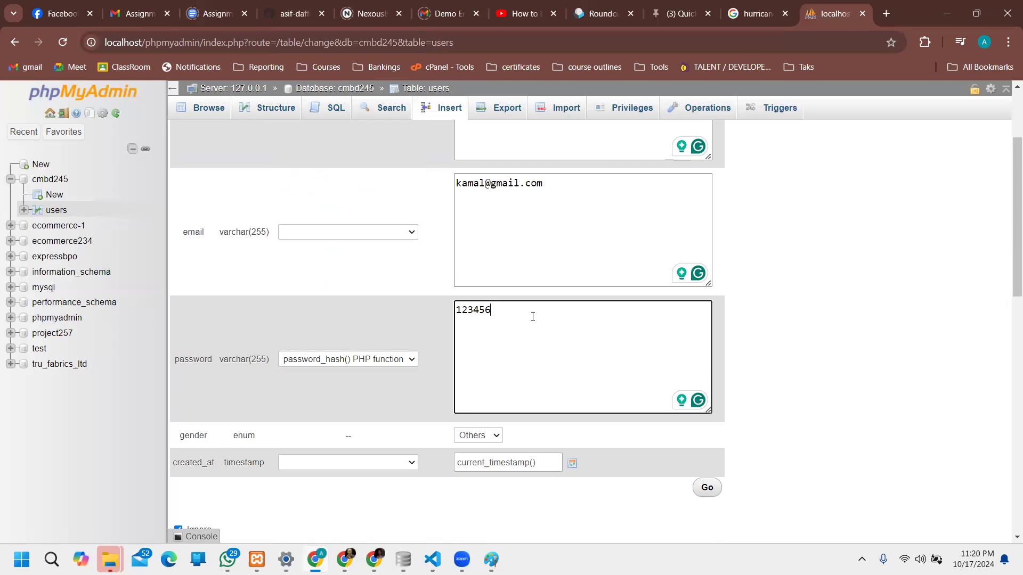
{"action": "type", "text": "78"}
Step: Select the value in the count of additional rows to insert
{"action": "scroll", "coordinate": [616, 496], "scroll_direction": "down", "scroll_amount": 4}
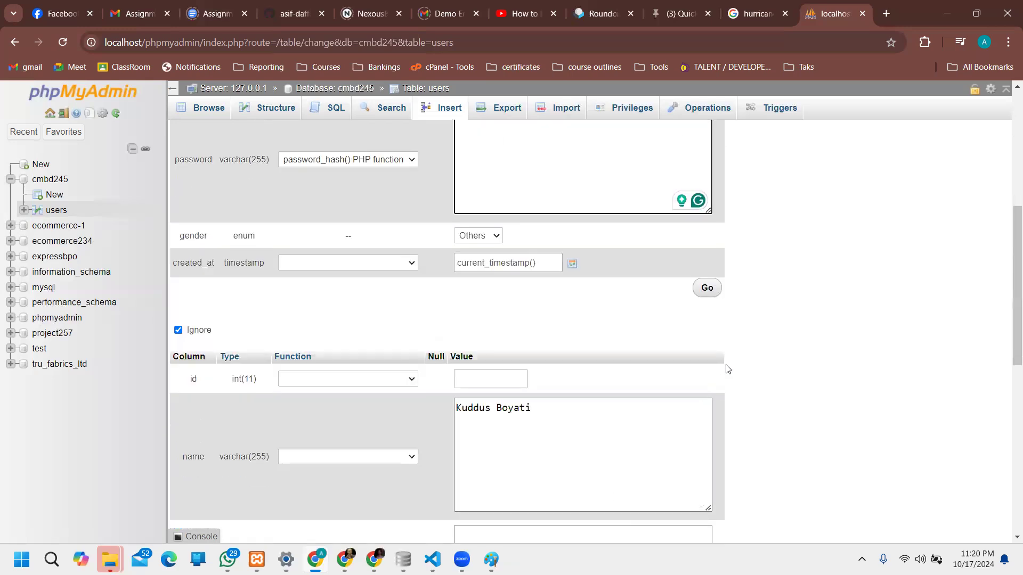
{"action": "scroll", "coordinate": [612, 405], "scroll_direction": "down", "scroll_amount": 5}
{"action": "scroll", "coordinate": [612, 452], "scroll_direction": "down", "scroll_amount": 4}
{"action": "left_click", "coordinate": [288, 488]}
{"action": "key", "text": "ctrl+a"}
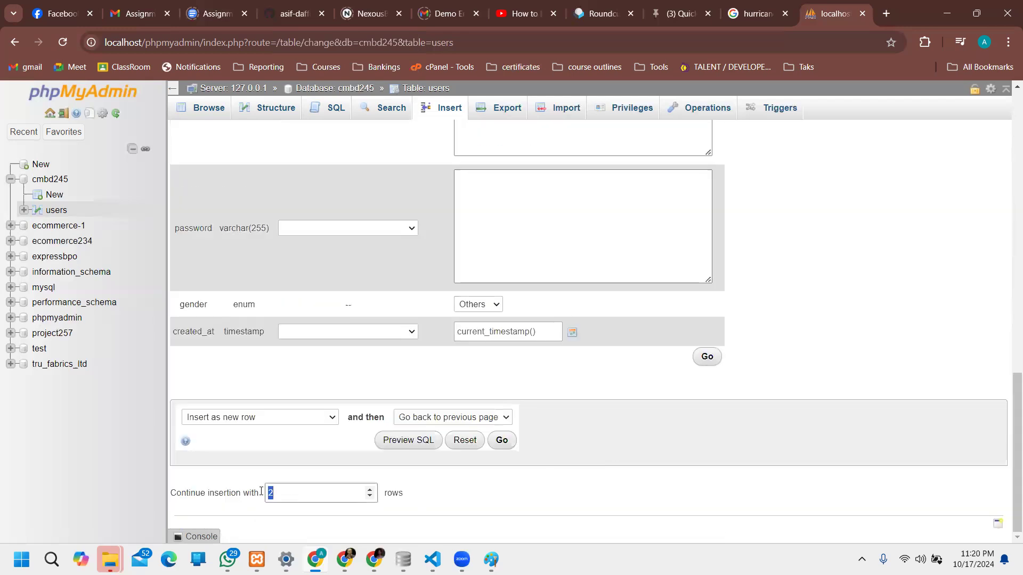
{"action": "left_click", "coordinate": [289, 495]}
{"action": "double_click", "coordinate": [270, 494]}
{"action": "scroll", "coordinate": [693, 357], "scroll_direction": "up", "scroll_amount": 4}
{"action": "scroll", "coordinate": [498, 349], "scroll_direction": "up", "scroll_amount": 1}
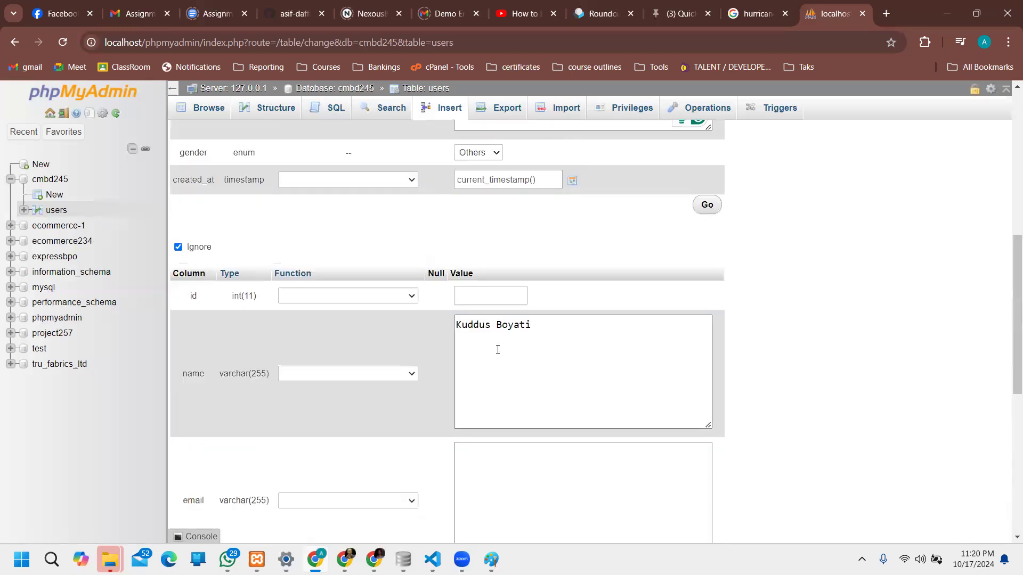
{"action": "scroll", "coordinate": [670, 335], "scroll_direction": "up", "scroll_amount": 2}
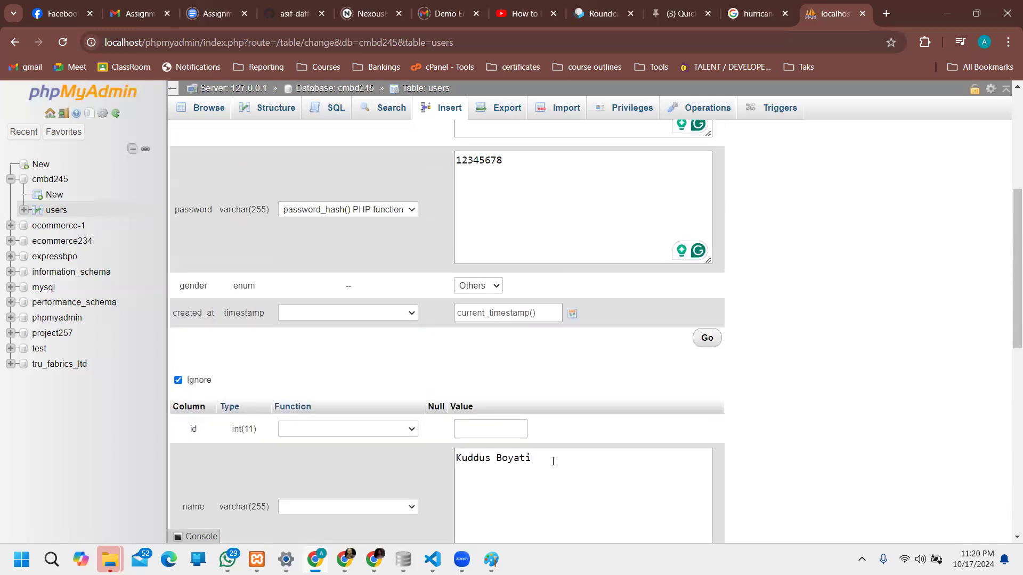
Step: Insert the row and browse users, now showing id 1 with a $2y$10$ hashed password
{"action": "left_click", "coordinate": [708, 346]}
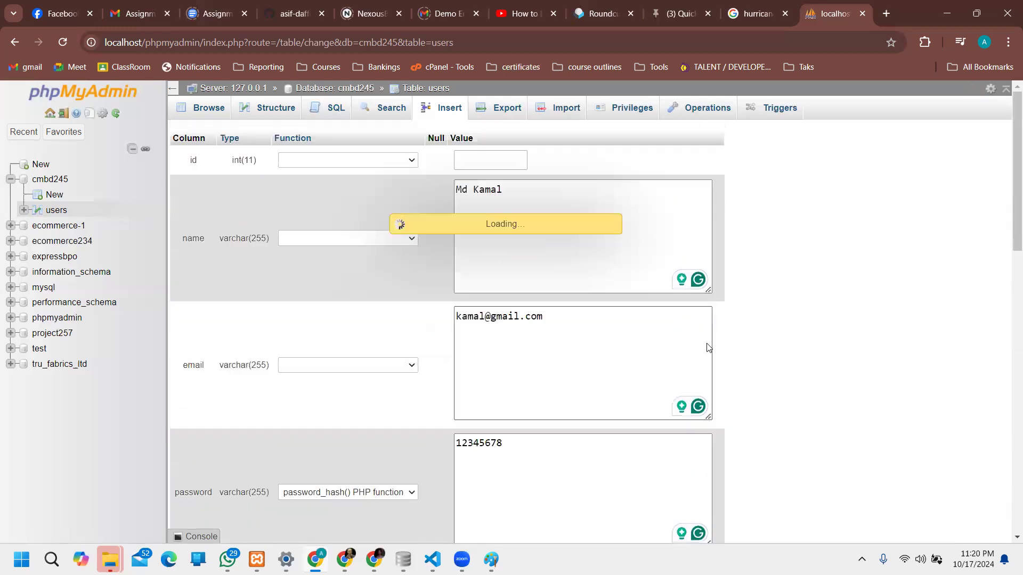
{"action": "left_click_drag", "start_coordinate": [192, 142], "coordinate": [247, 144]}
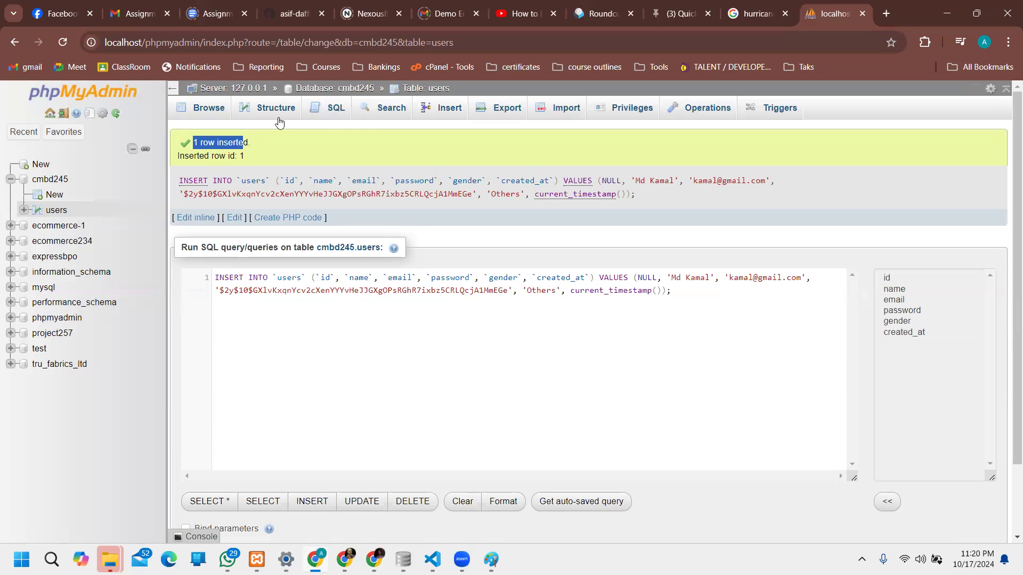
{"action": "left_click", "coordinate": [212, 116]}
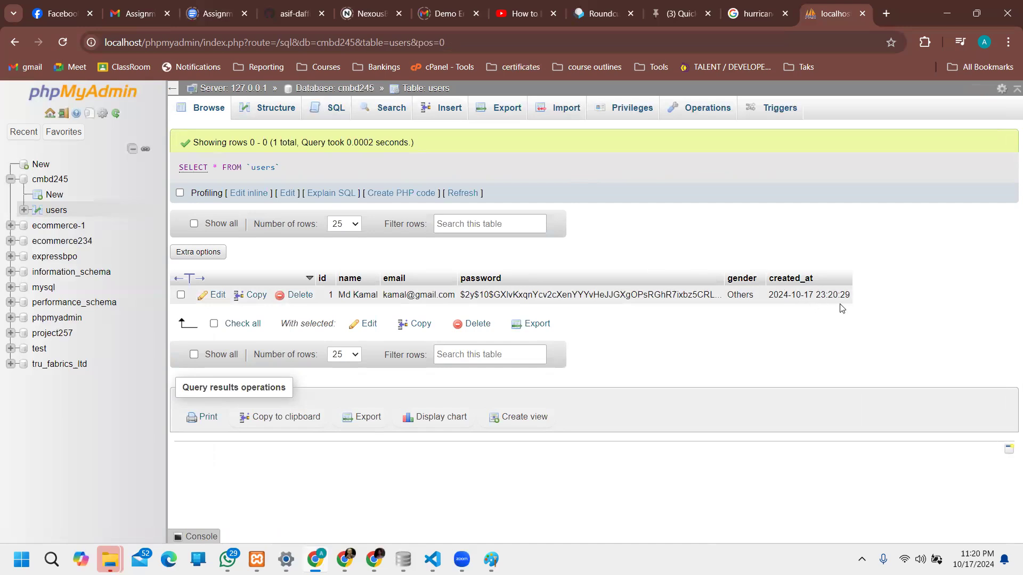
Step: Inline-edit the stored user's gender from Others to Male
{"action": "double_click", "coordinate": [751, 295]}
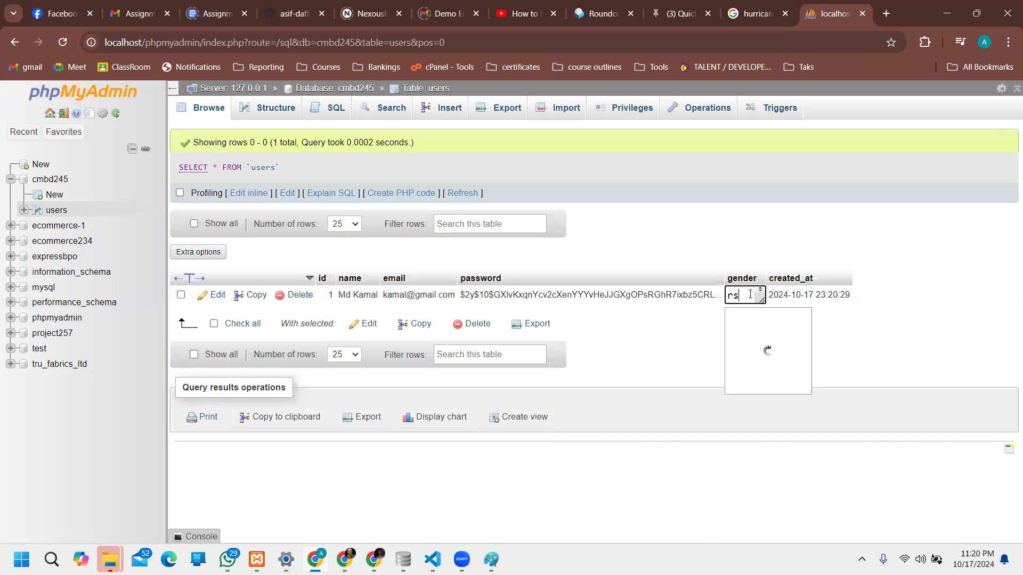
{"action": "left_click", "coordinate": [790, 324]}
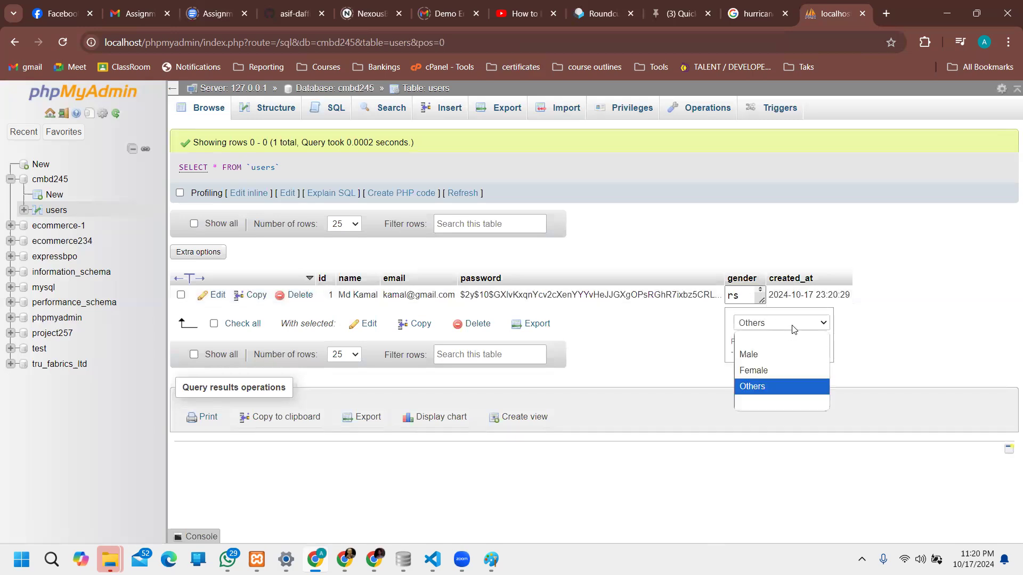
{"action": "left_click", "coordinate": [781, 356]}
{"action": "left_click", "coordinate": [915, 310]}
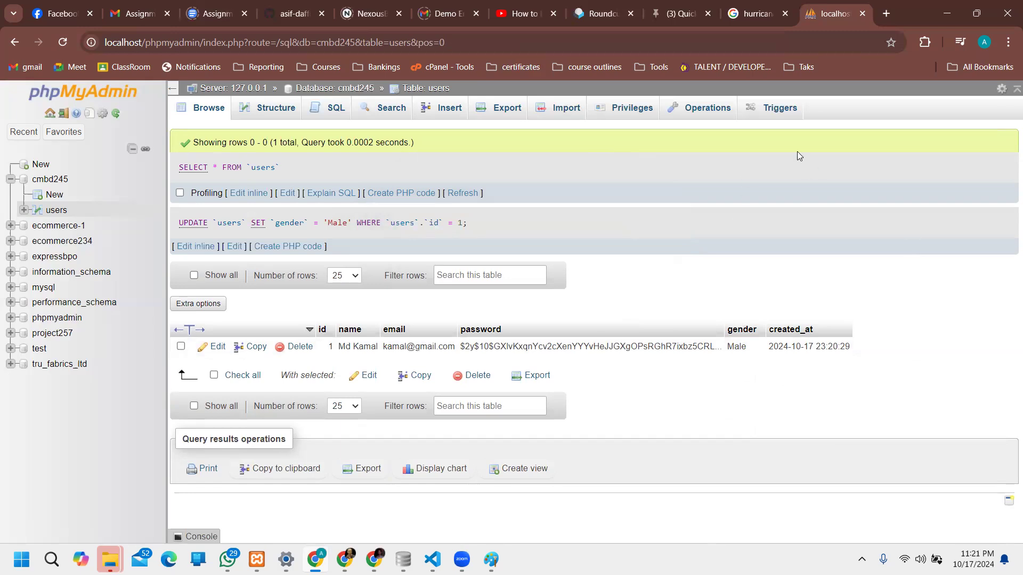
Step: Open a new insert form and enter the first new user's name and e-mail
{"action": "left_click", "coordinate": [447, 107]}
{"action": "left_click", "coordinate": [546, 226]}
{"action": "key", "text": "ctrl+a"}
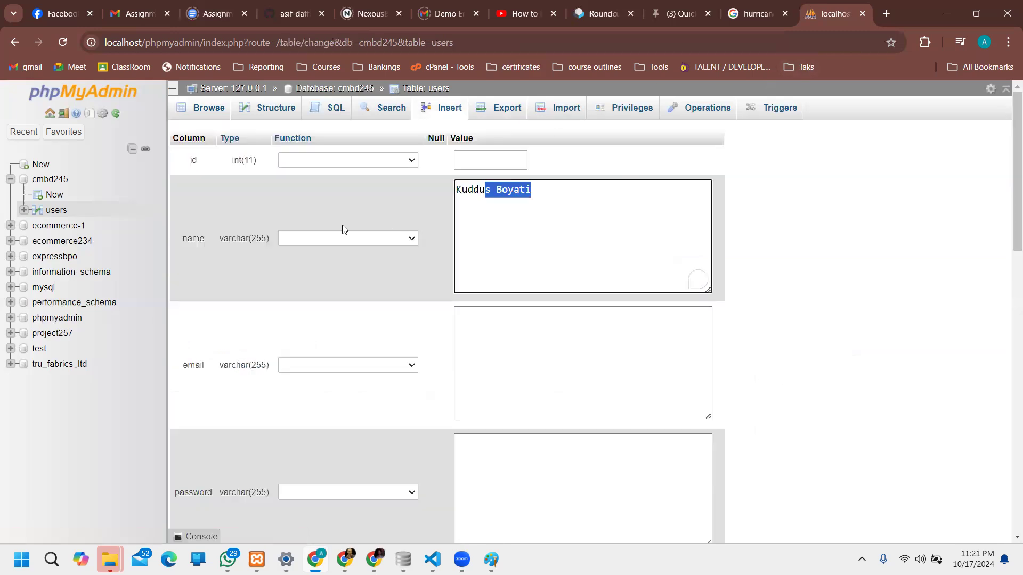
{"action": "key", "text": "BackSpace"}
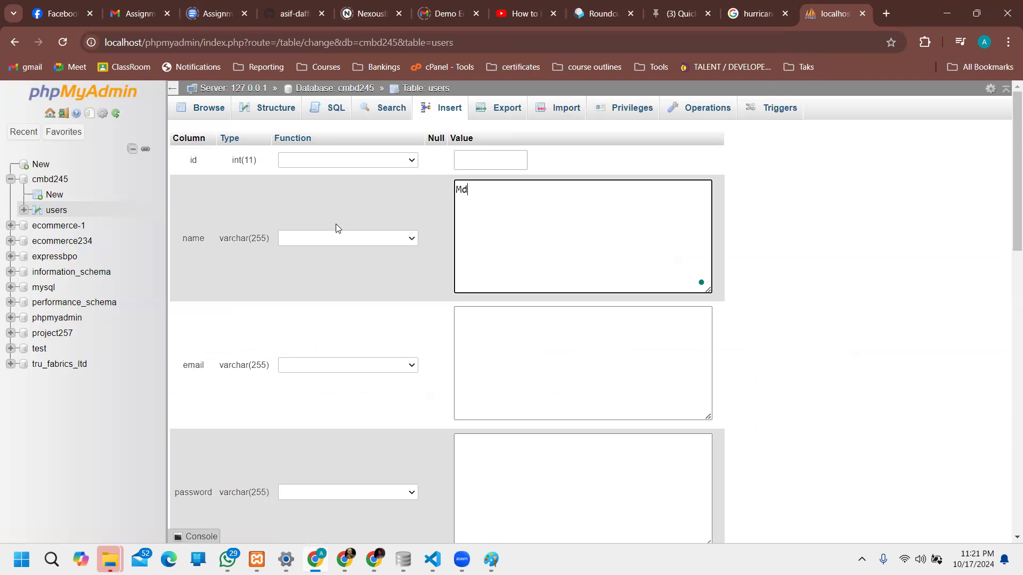
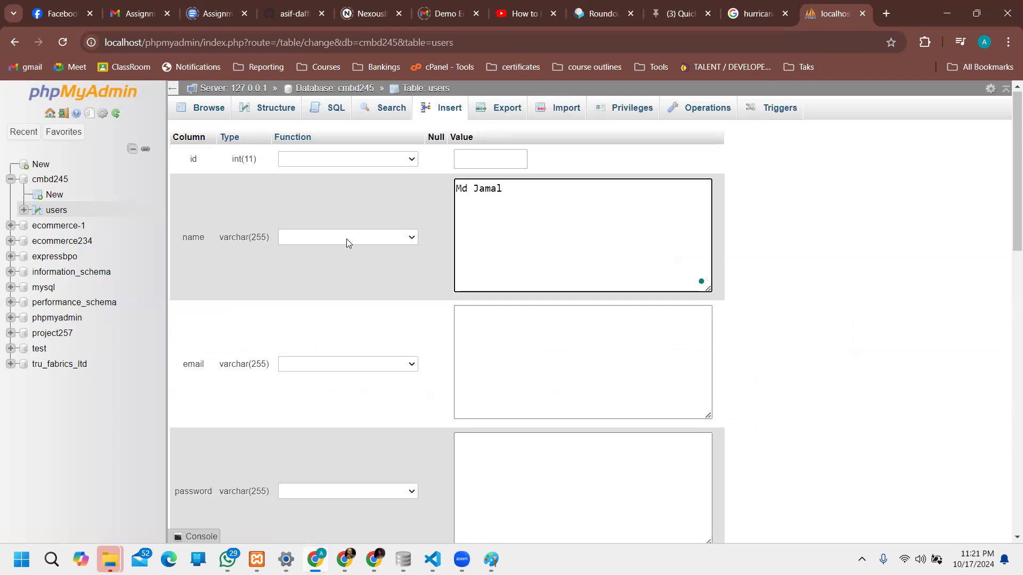
{"action": "scroll", "coordinate": [430, 215], "scroll_direction": "down", "scroll_amount": 3}
{"action": "left_click", "coordinate": [489, 201]}
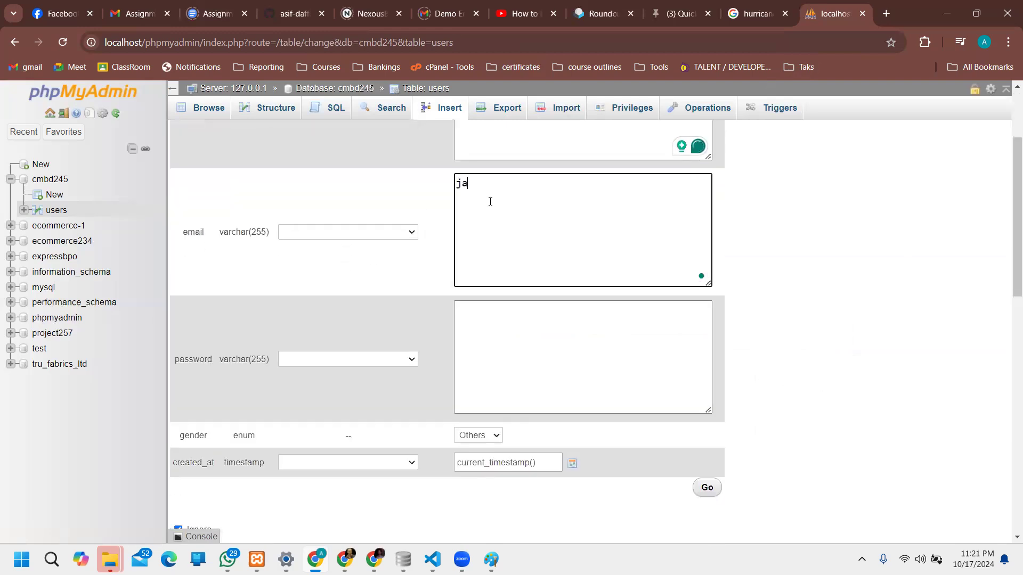
Step: Give the first user a password hashed with password_hash() and gender Male
{"action": "left_click", "coordinate": [538, 349]}
{"action": "type", "text": "12345678"}
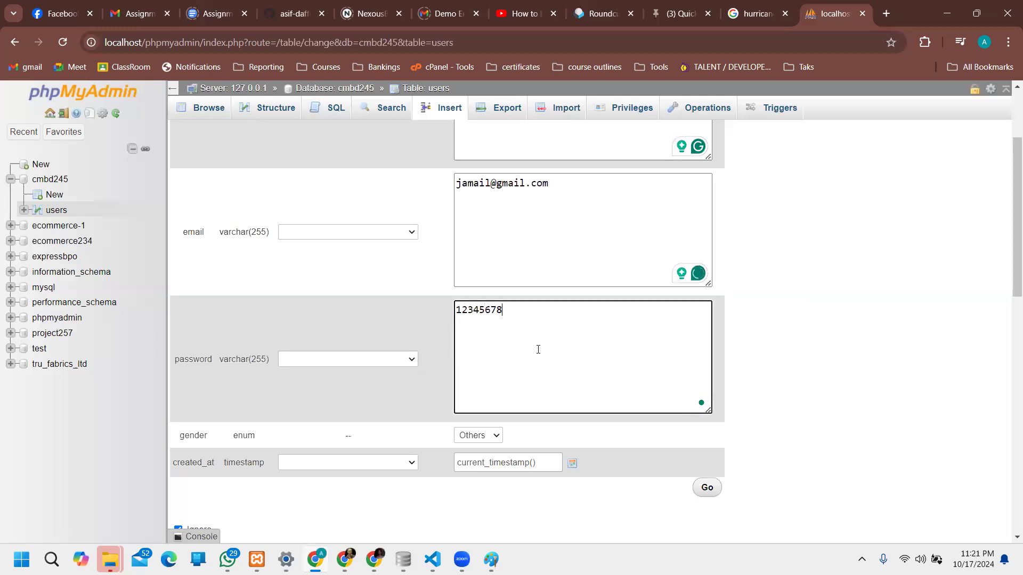
{"action": "left_click", "coordinate": [319, 359]}
{"action": "scroll", "coordinate": [336, 309], "scroll_direction": "down", "scroll_amount": 20}
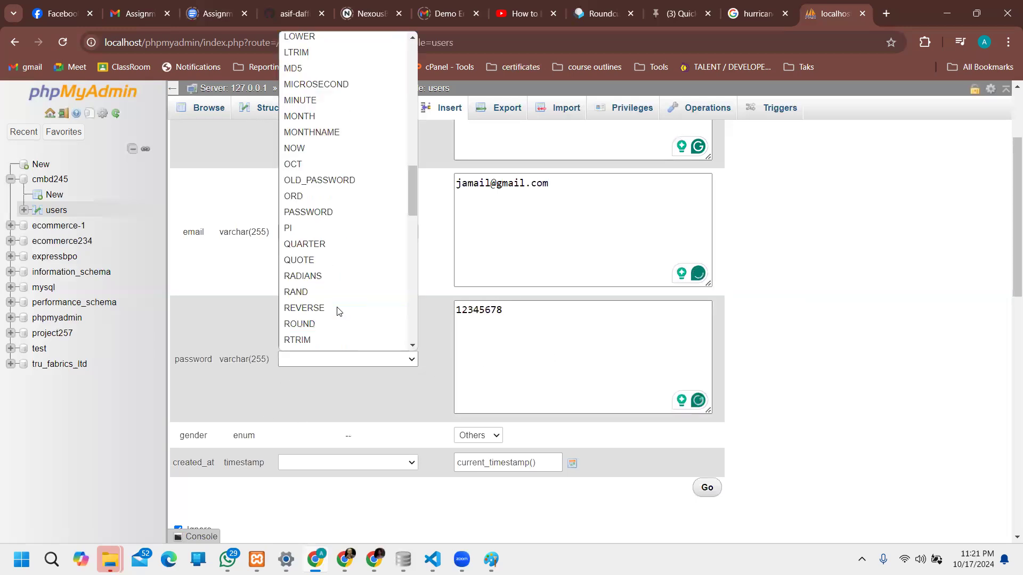
{"action": "left_click", "coordinate": [338, 343]}
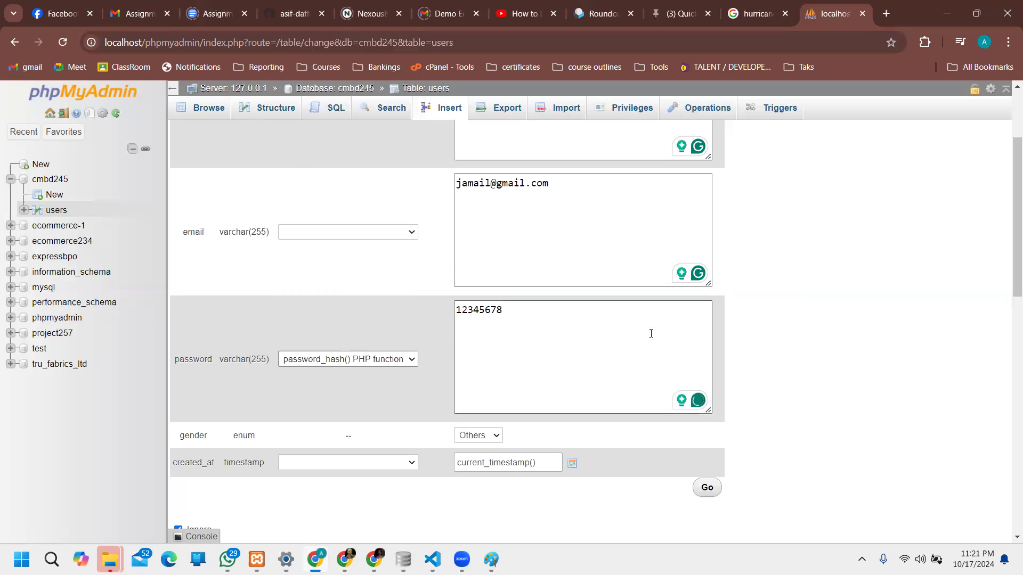
{"action": "scroll", "coordinate": [652, 336], "scroll_direction": "down", "scroll_amount": 5}
{"action": "scroll", "coordinate": [640, 341], "scroll_direction": "up", "scroll_amount": 1}
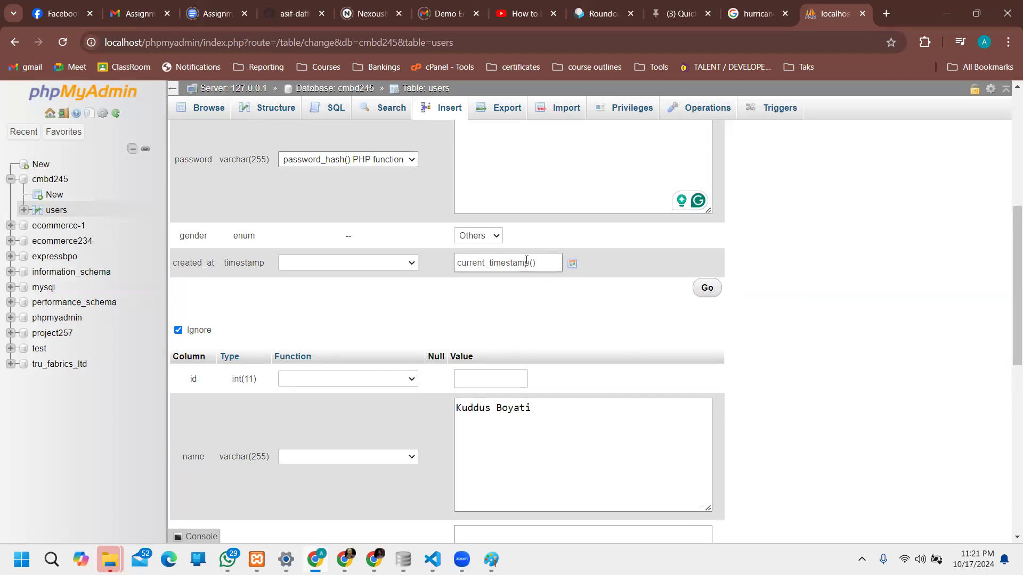
{"action": "left_click", "coordinate": [487, 236]}
{"action": "left_click", "coordinate": [490, 268]}
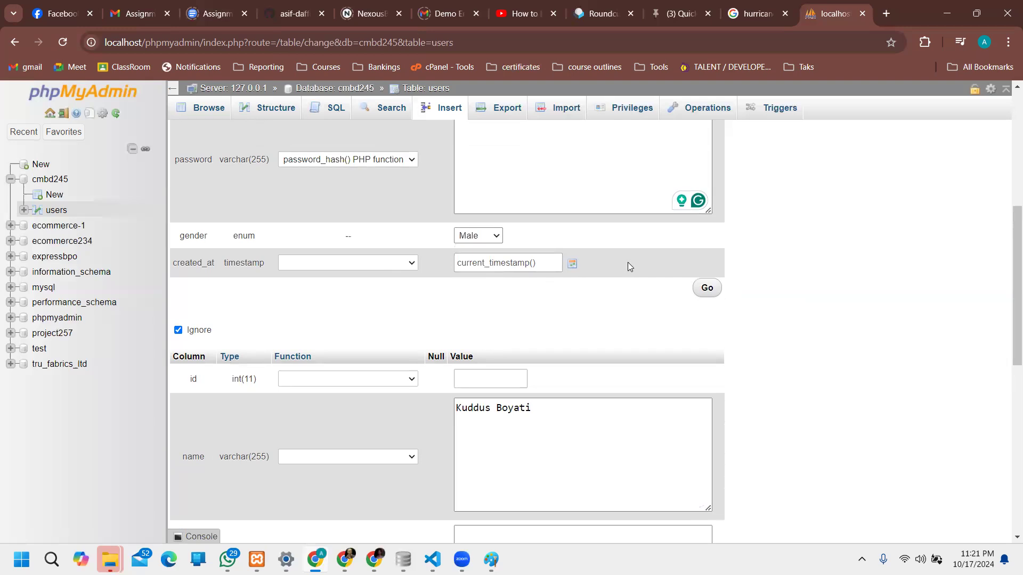
Step: Fill in the second user's name, e-mail, password and gender Male
{"action": "scroll", "coordinate": [628, 264], "scroll_direction": "down", "scroll_amount": 3}
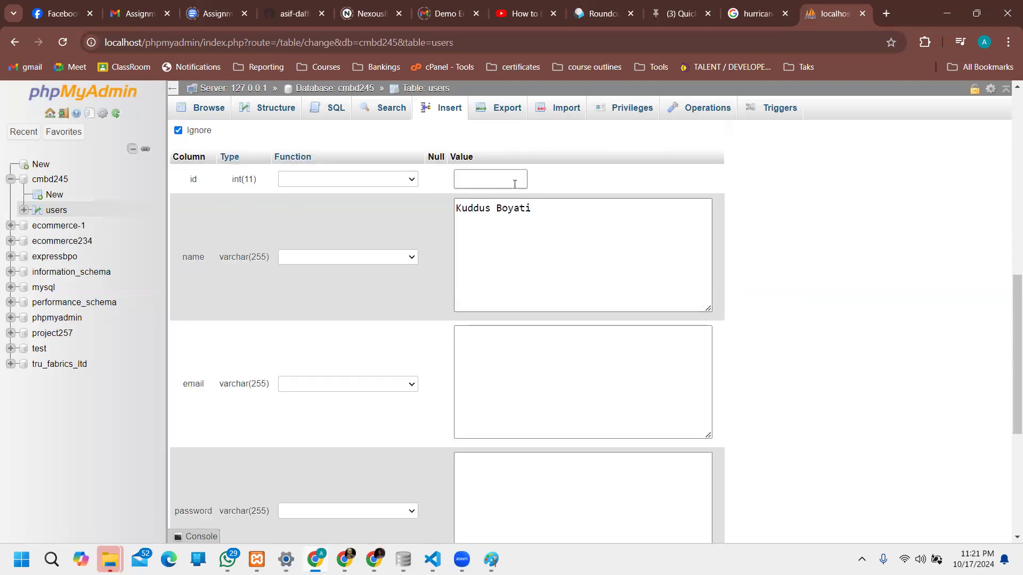
{"action": "left_click_drag", "start_coordinate": [550, 215], "coordinate": [441, 229]}
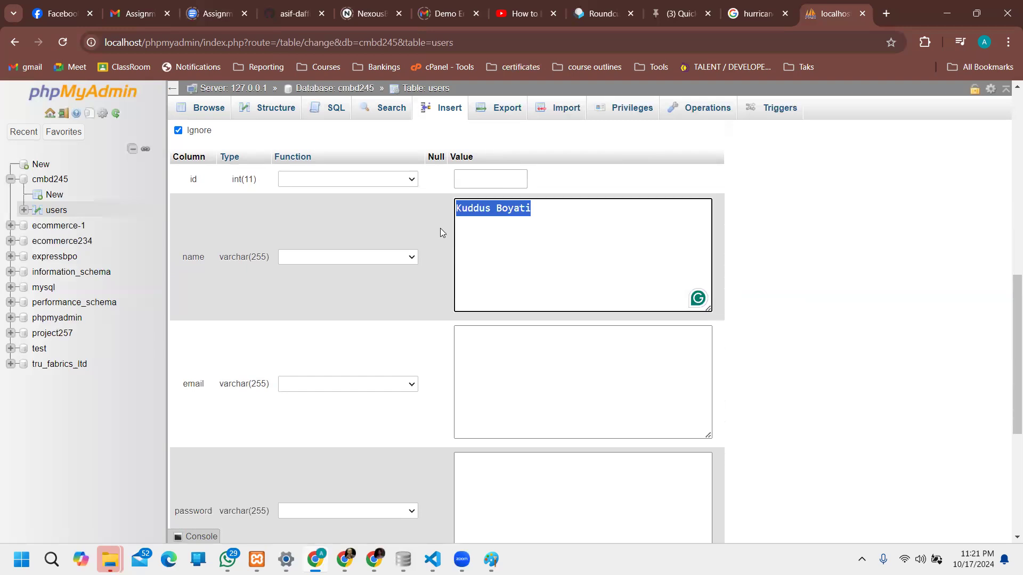
{"action": "key", "text": "BackSpace"}
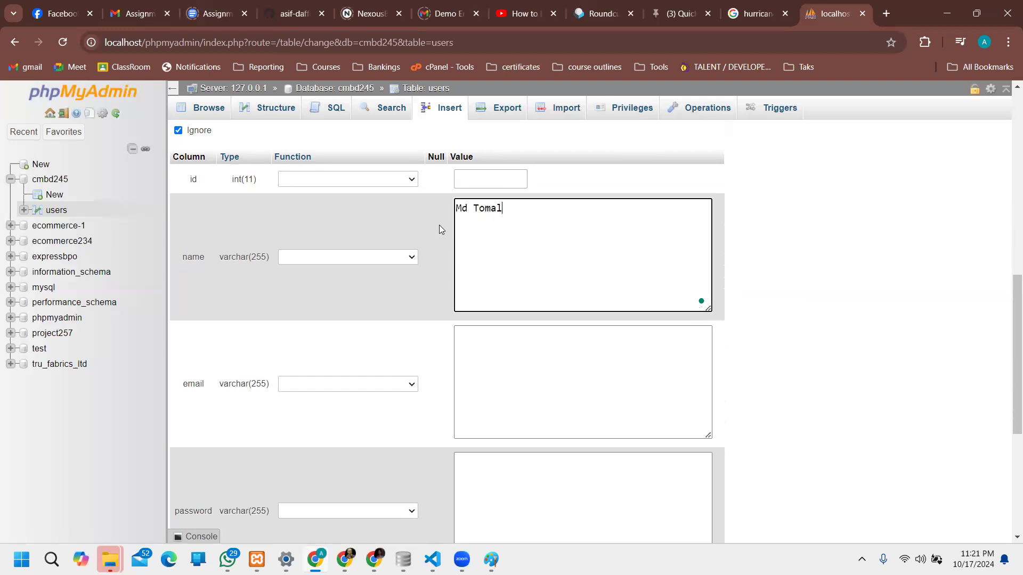
{"action": "scroll", "coordinate": [559, 171], "scroll_direction": "down", "scroll_amount": 3}
{"action": "scroll", "coordinate": [507, 217], "scroll_direction": "up", "scroll_amount": 1}
{"action": "left_click", "coordinate": [505, 217]}
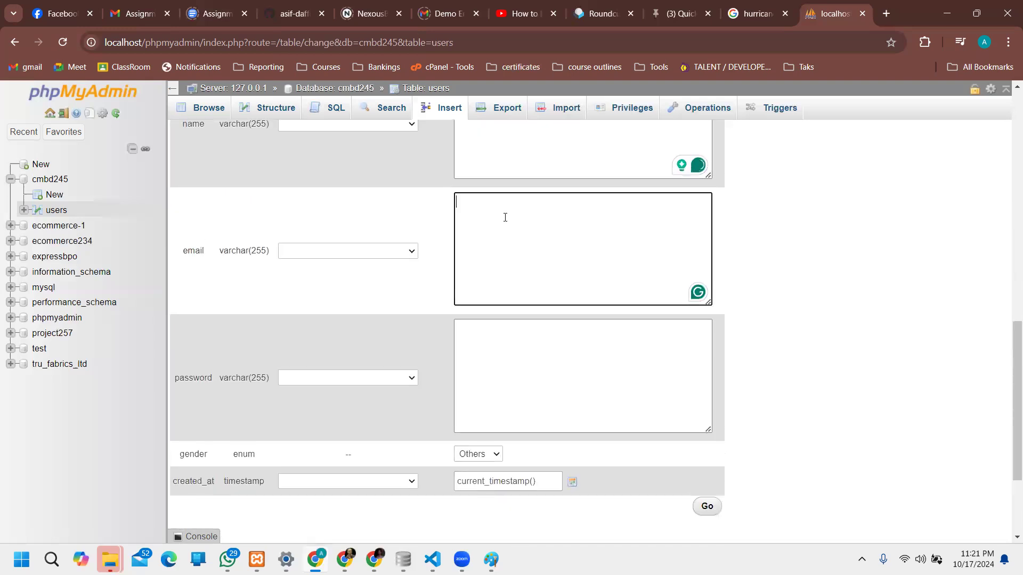
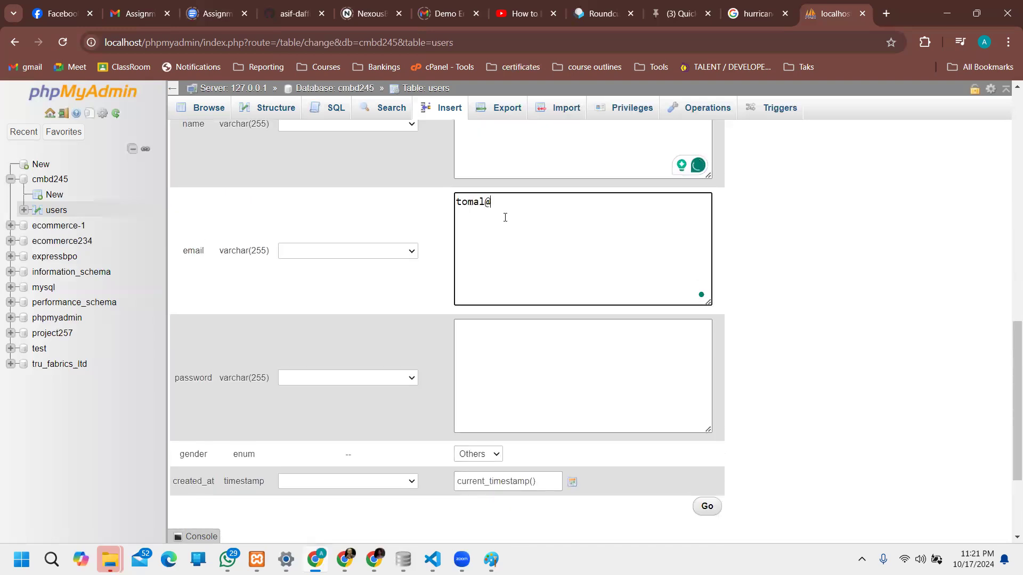
{"action": "left_click", "coordinate": [506, 383]}
{"action": "type", "text": "12345678"}
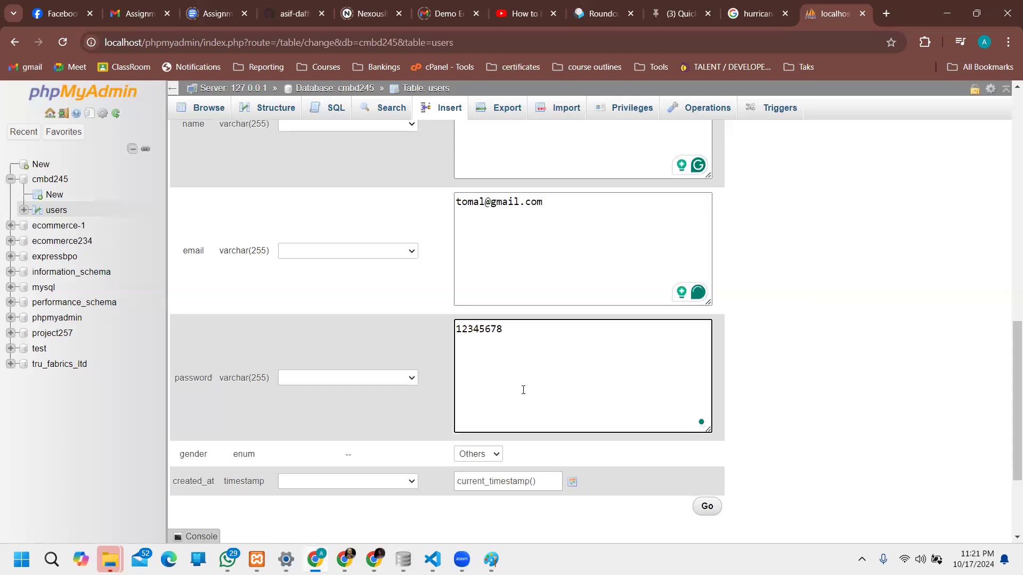
{"action": "scroll", "coordinate": [512, 384], "scroll_direction": "down", "scroll_amount": 2}
{"action": "left_click", "coordinate": [480, 321]}
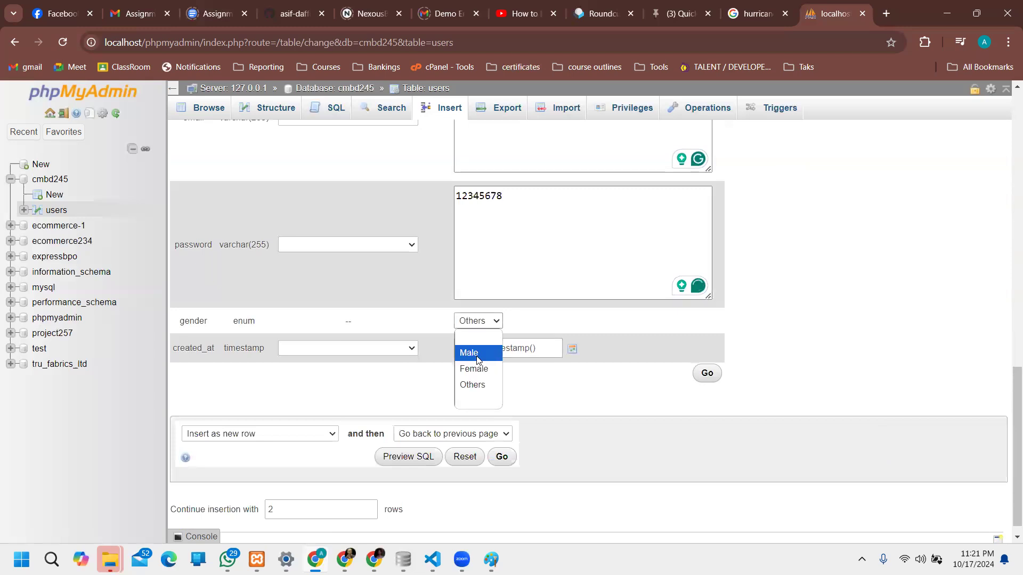
{"action": "left_click", "coordinate": [469, 352]}
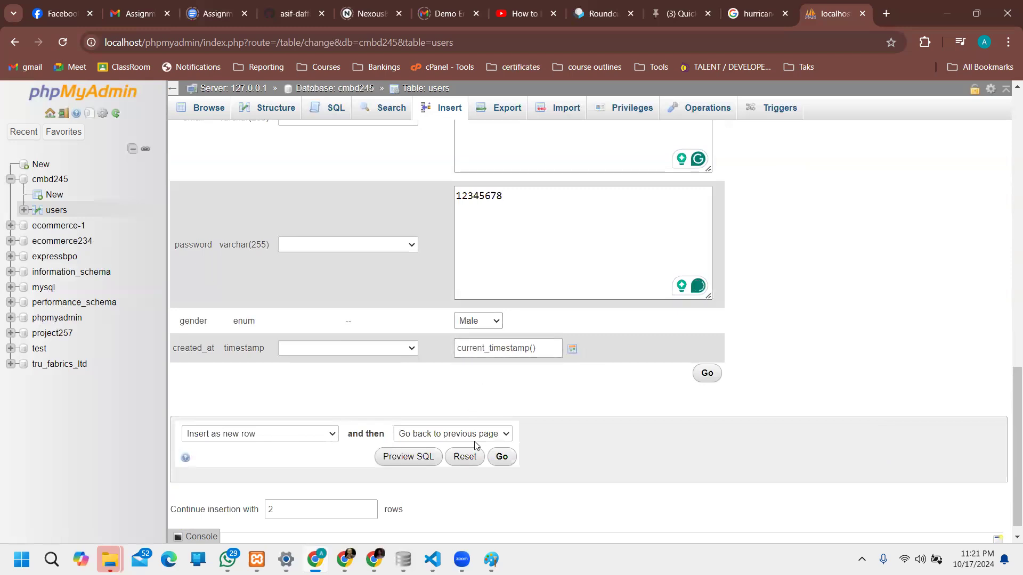
Step: Insert both users, browse the three-row users table, and open row 3 for editing
{"action": "left_click", "coordinate": [707, 375]}
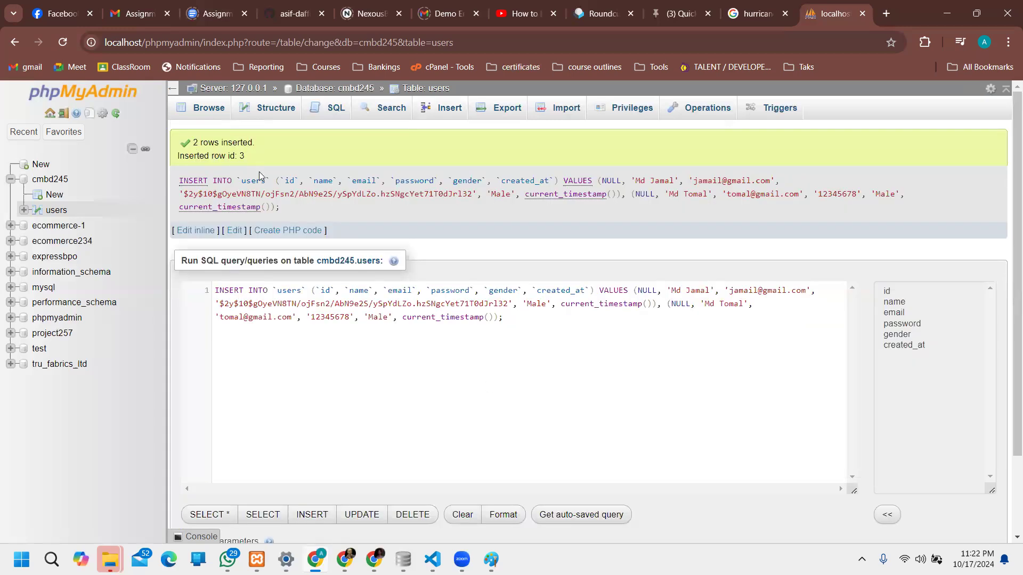
{"action": "left_click", "coordinate": [210, 110]}
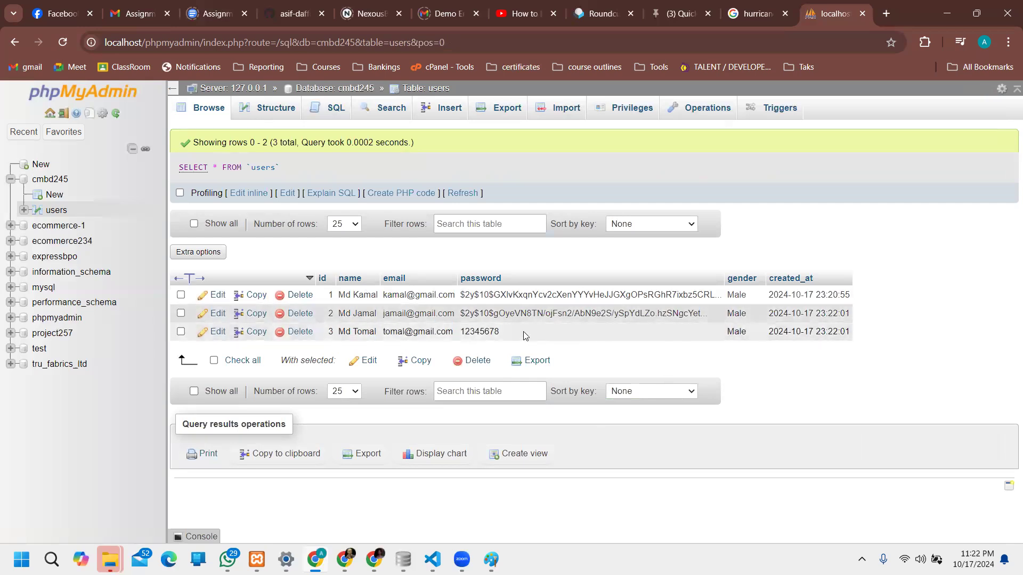
{"action": "left_click", "coordinate": [219, 330]}
Step: Set user 3's password Function to password_hash() so it is stored as a hash
{"action": "scroll", "coordinate": [567, 256], "scroll_direction": "down", "scroll_amount": 4}
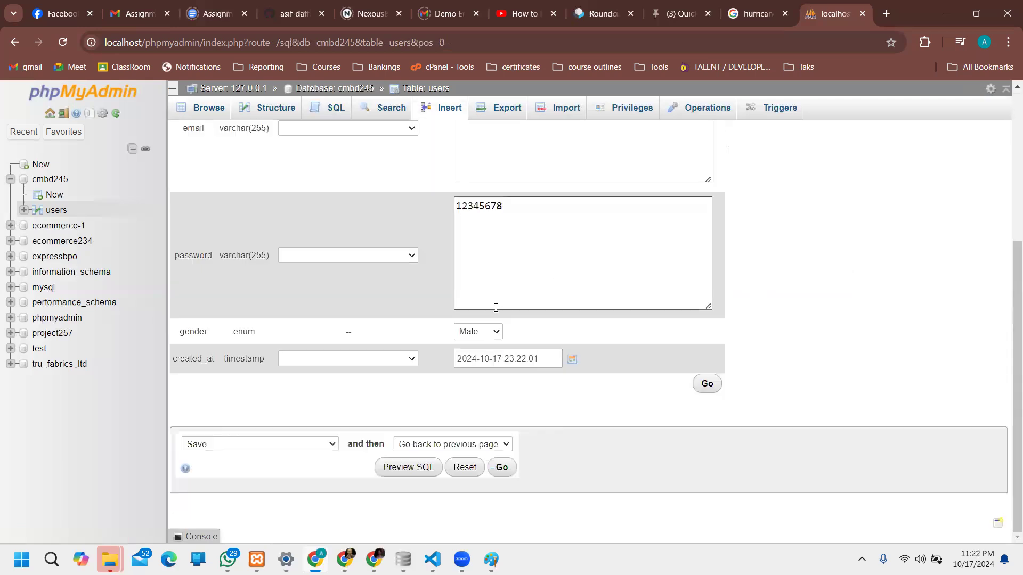
{"action": "left_click", "coordinate": [373, 257]}
{"action": "scroll", "coordinate": [337, 378], "scroll_direction": "down", "scroll_amount": 15}
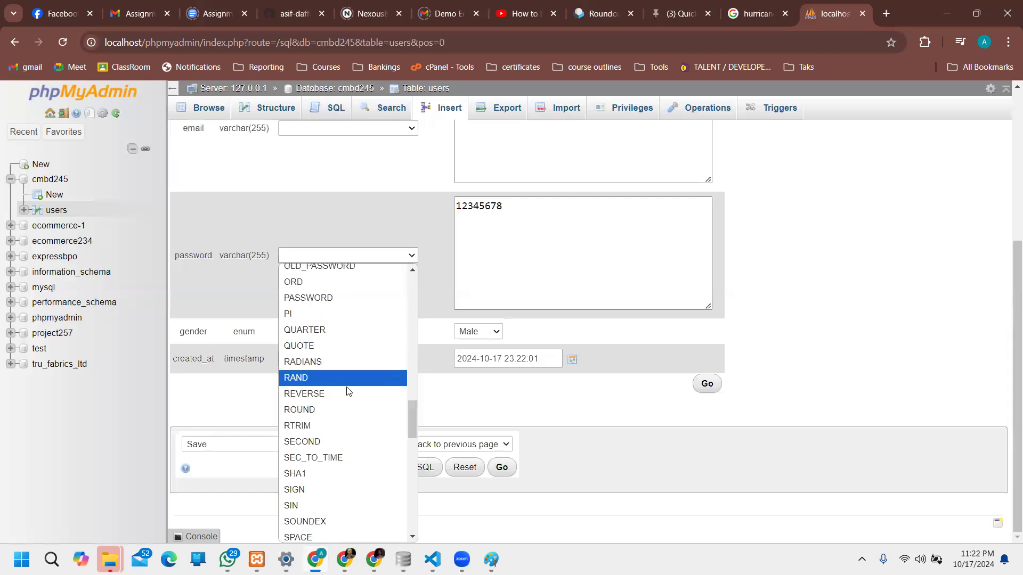
{"action": "left_click", "coordinate": [352, 536]}
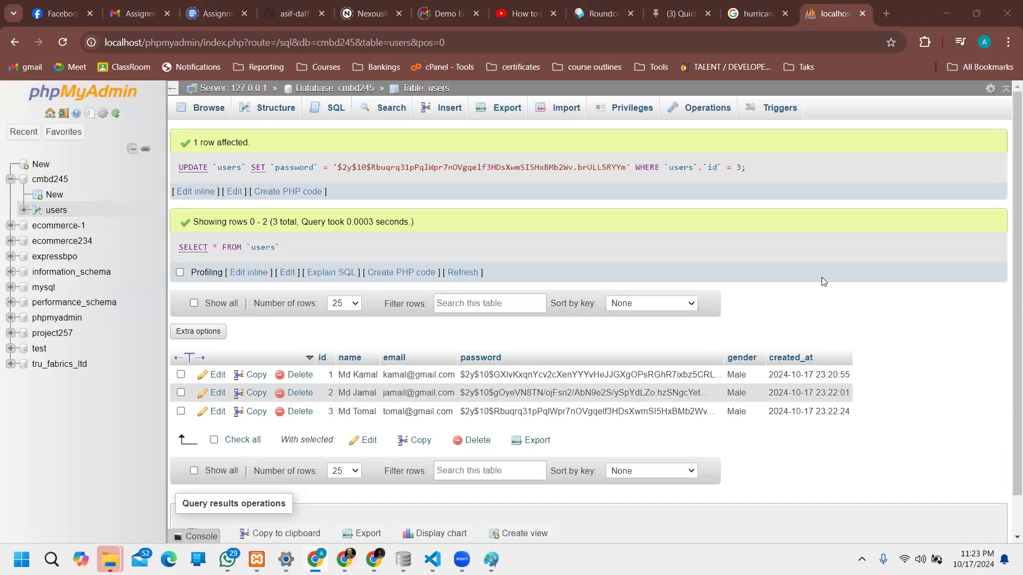
{"action": "double_click", "coordinate": [637, 378]}
{"action": "left_click", "coordinate": [641, 393]}
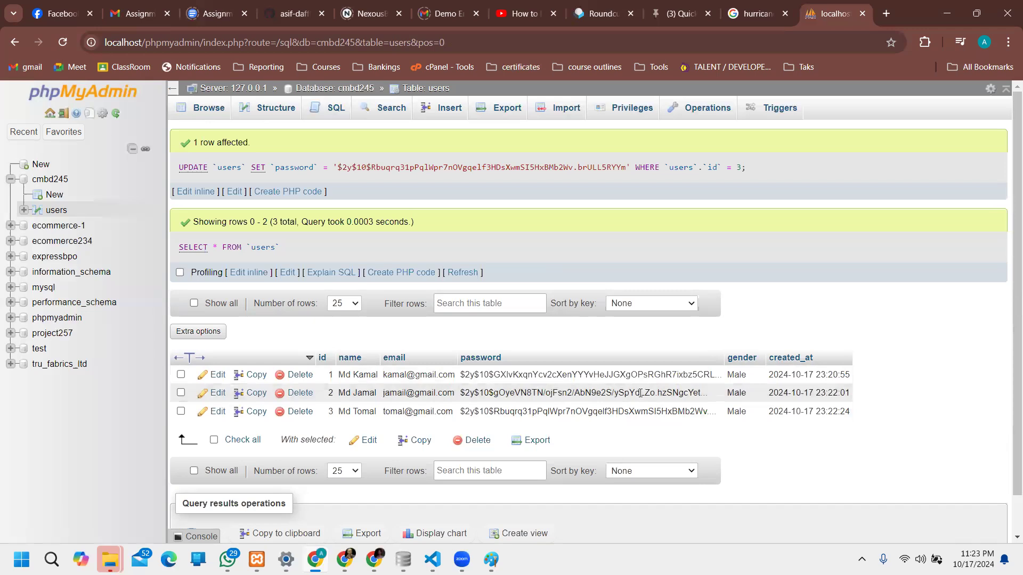
{"action": "double_click", "coordinate": [666, 393]}
{"action": "left_click", "coordinate": [629, 454]}
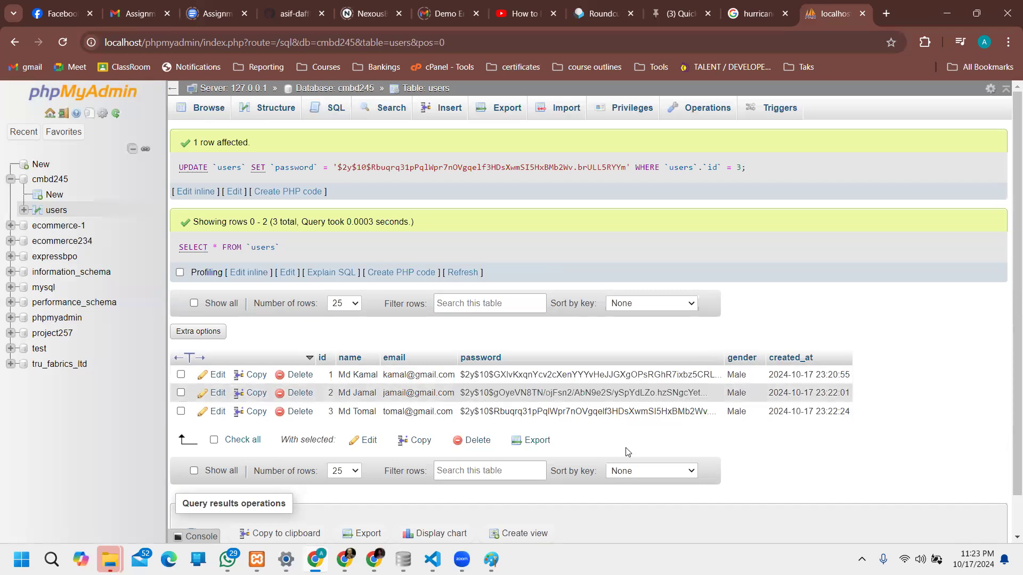
{"action": "double_click", "coordinate": [586, 413]}
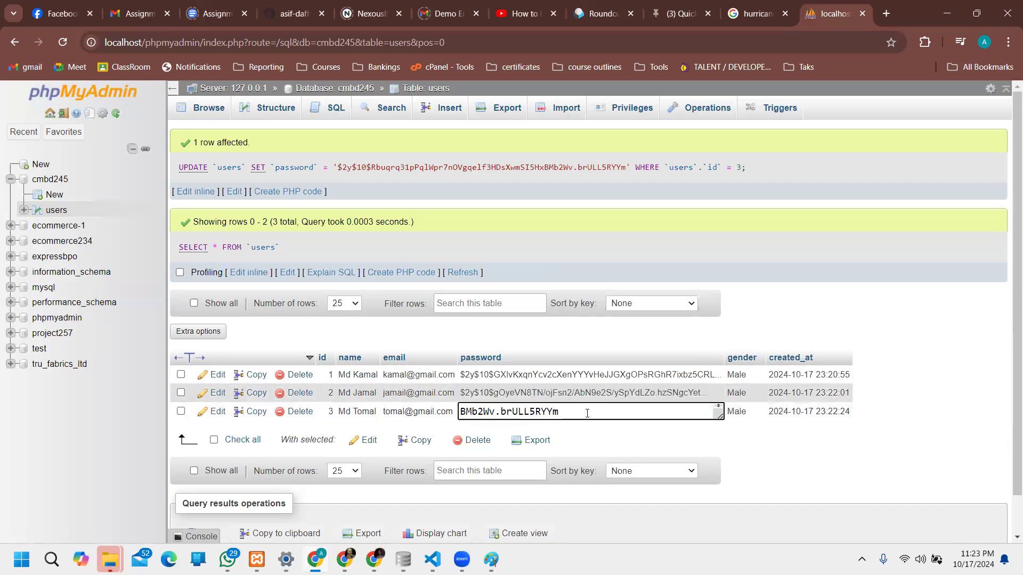
{"action": "key", "text": "ctrl+a"}
{"action": "left_click", "coordinate": [589, 457]}
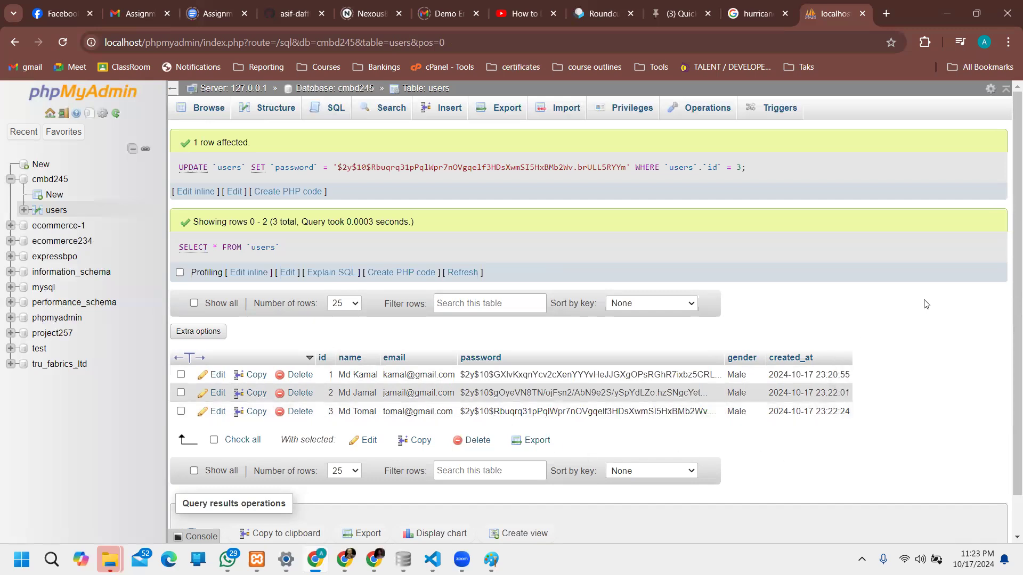
{"action": "scroll", "coordinate": [945, 316], "scroll_direction": "down", "scroll_amount": 1}
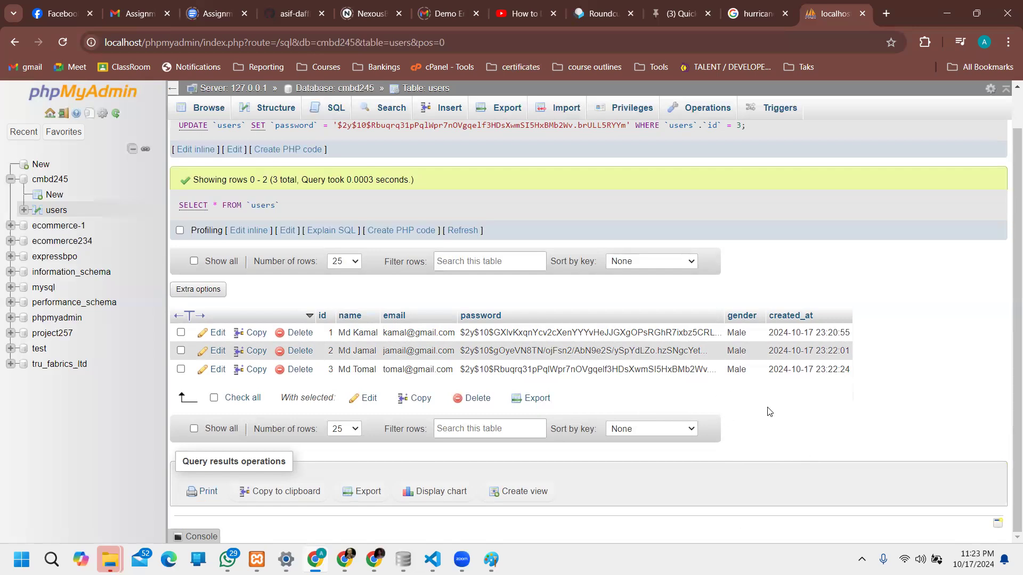
{"action": "scroll", "coordinate": [881, 367], "scroll_direction": "up", "scroll_amount": 1}
{"action": "scroll", "coordinate": [881, 368], "scroll_direction": "down", "scroll_amount": 1}
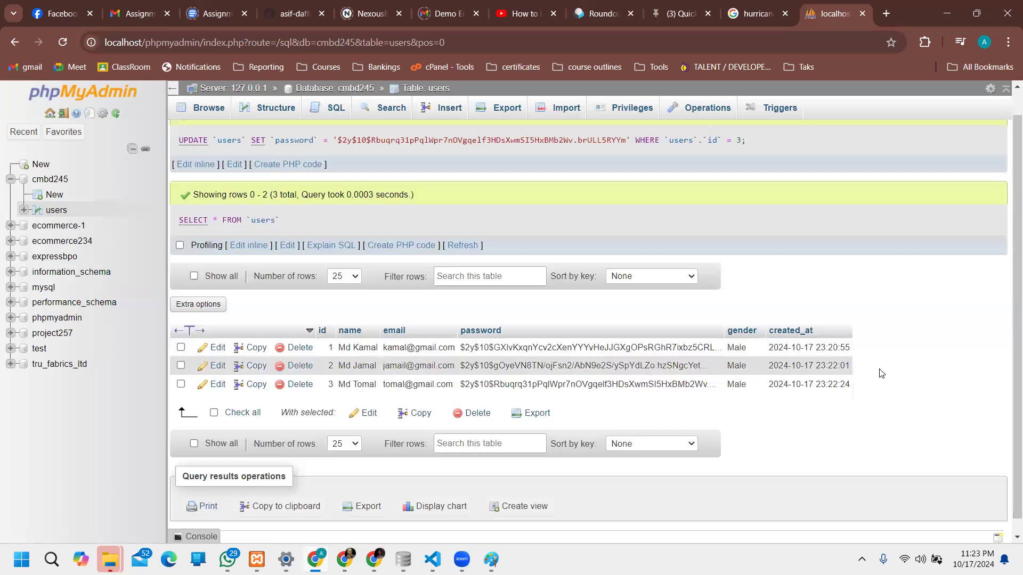
{"action": "scroll", "coordinate": [879, 372], "scroll_direction": "up", "scroll_amount": 1}
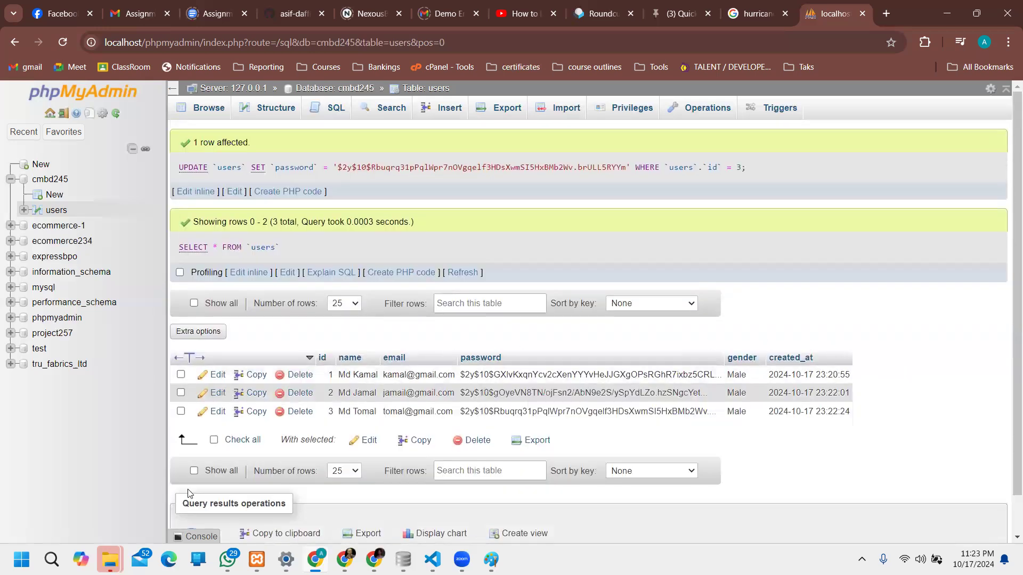
Step: Leave row 1's edit form, cancel a deletion of row 1, and reload the users rows
{"action": "left_click", "coordinate": [218, 374]}
{"action": "scroll", "coordinate": [580, 251], "scroll_direction": "down", "scroll_amount": 3}
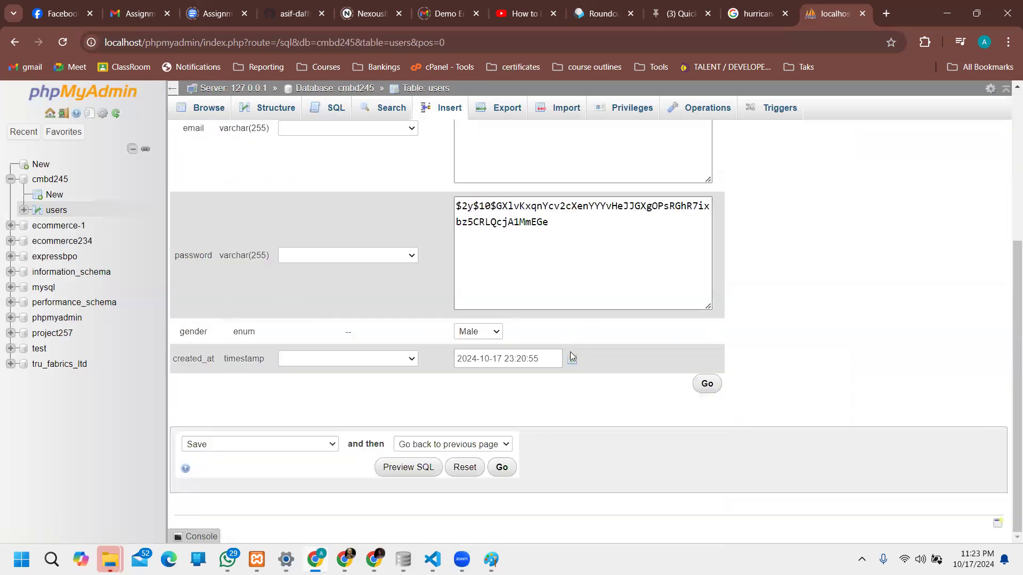
{"action": "scroll", "coordinate": [570, 352], "scroll_direction": "up", "scroll_amount": 3}
{"action": "left_click", "coordinate": [14, 42]}
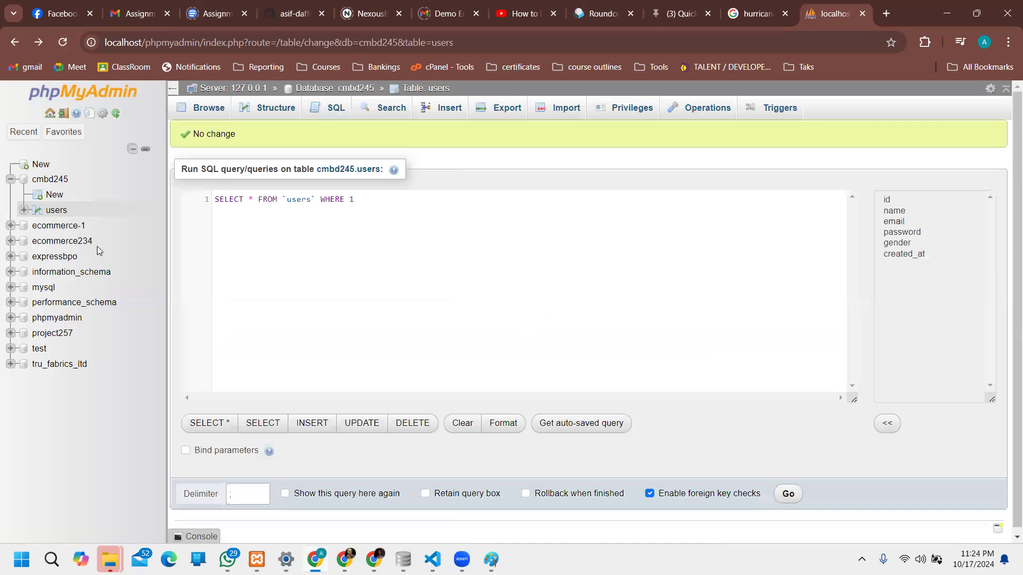
{"action": "left_click", "coordinate": [56, 210]}
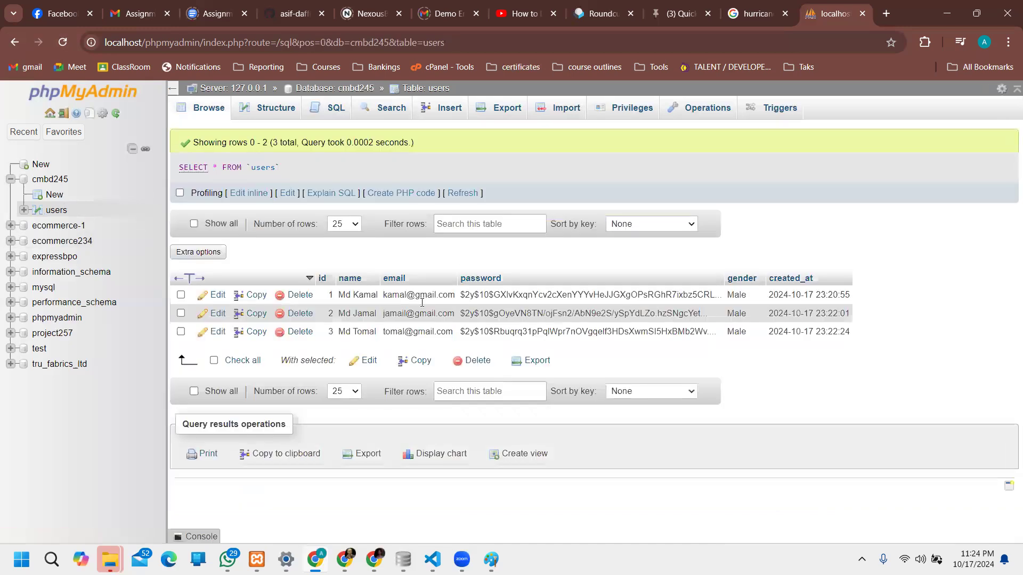
{"action": "left_click", "coordinate": [302, 296]}
{"action": "left_click", "coordinate": [578, 342]}
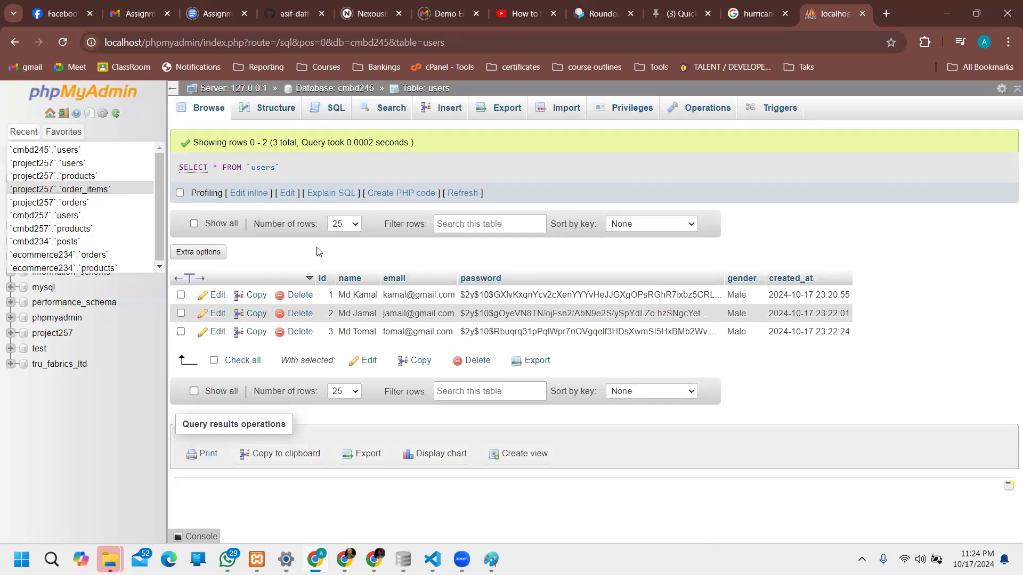
{"action": "left_click", "coordinate": [56, 209]}
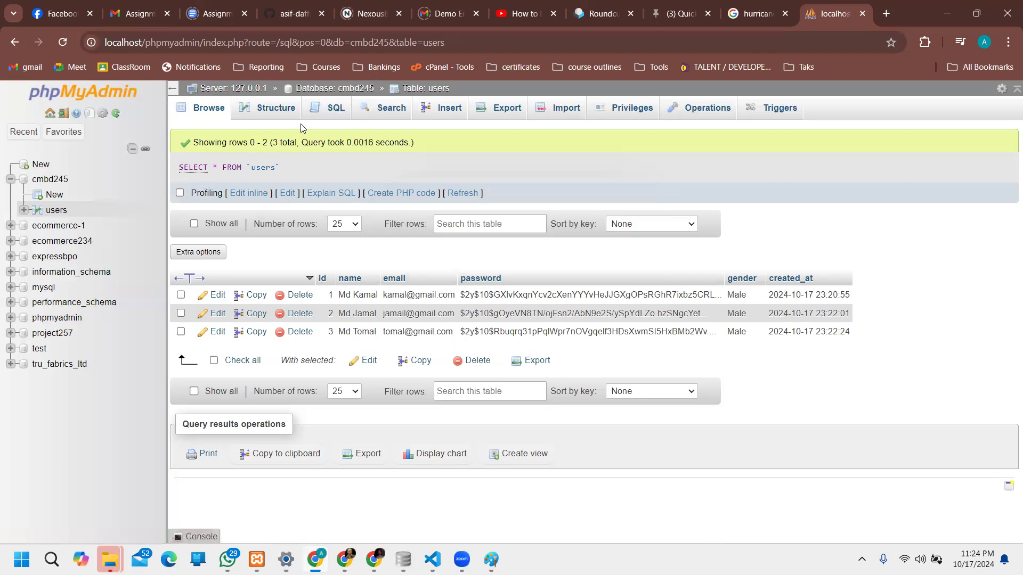
Step: Run SELECT * FROM users in the SQL tab, listing all three users
{"action": "left_click", "coordinate": [336, 110]}
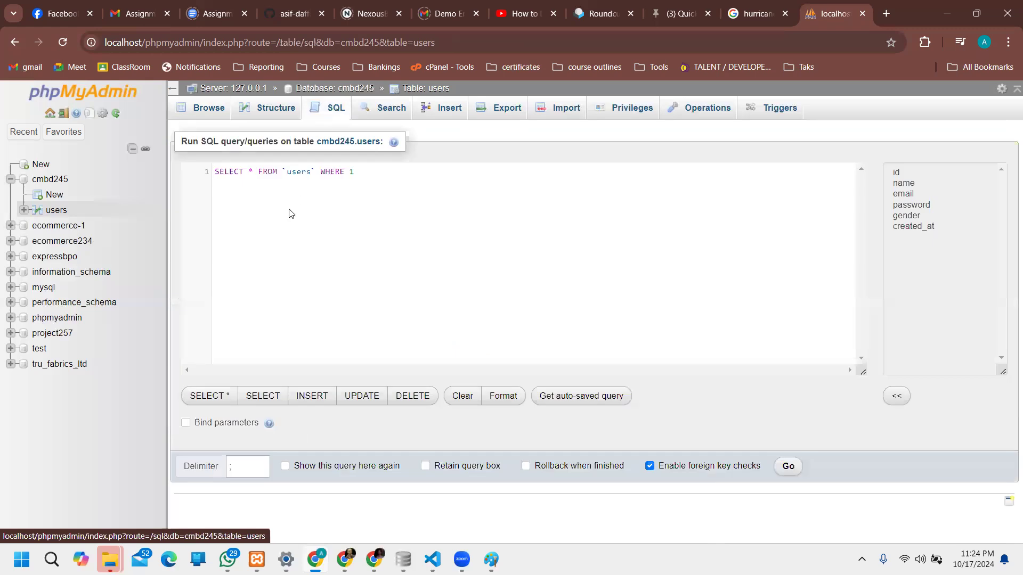
{"action": "key", "text": "ctrl+a"}
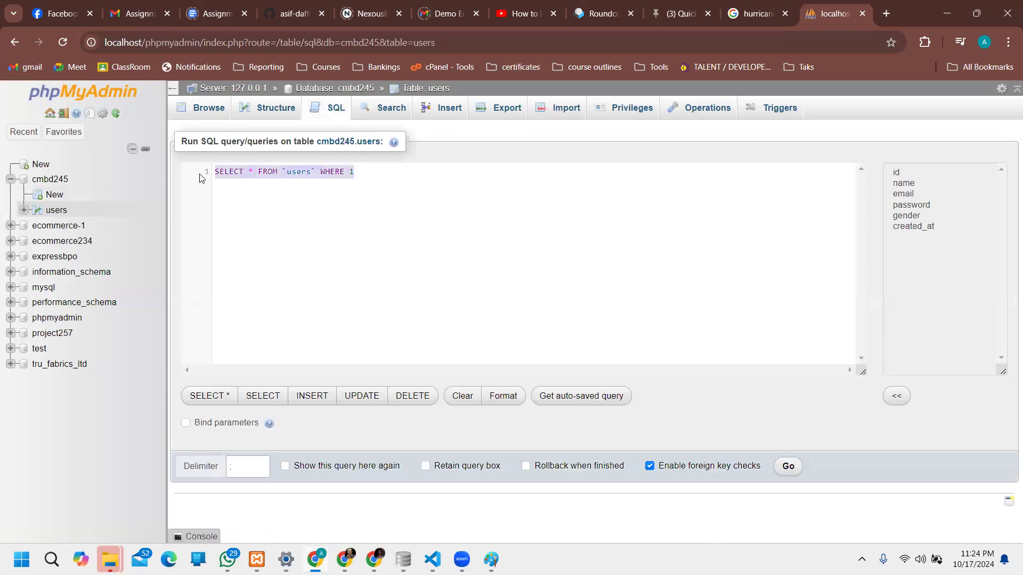
{"action": "type", "text": "SE"}
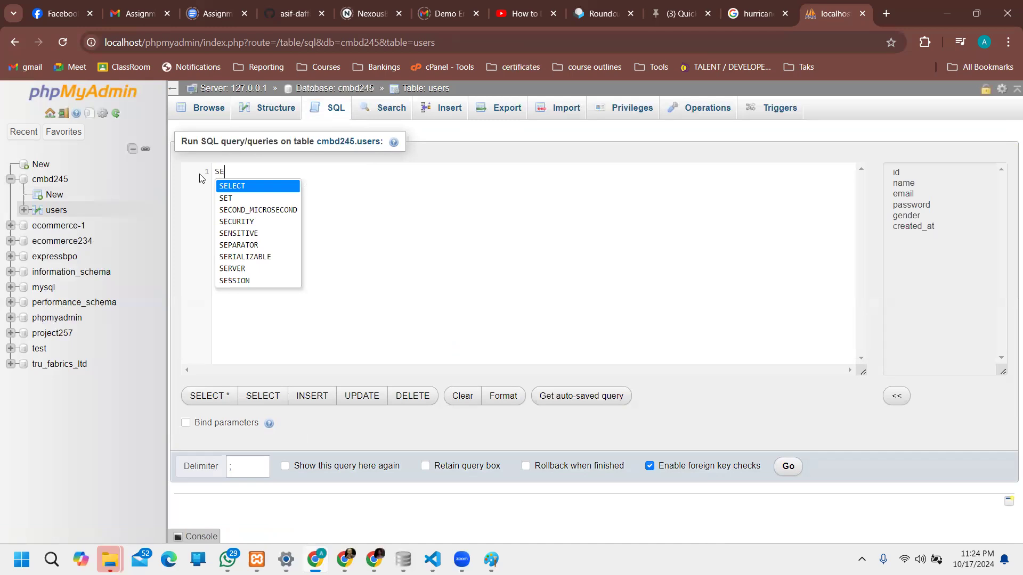
{"action": "type", "text": "LECT * FROM "}
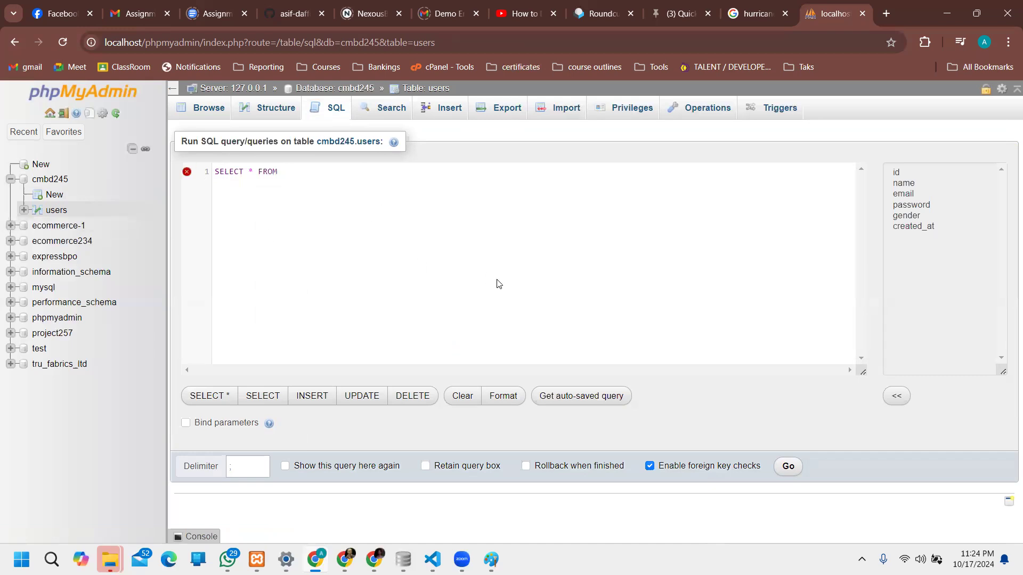
{"action": "type", "text": "users"}
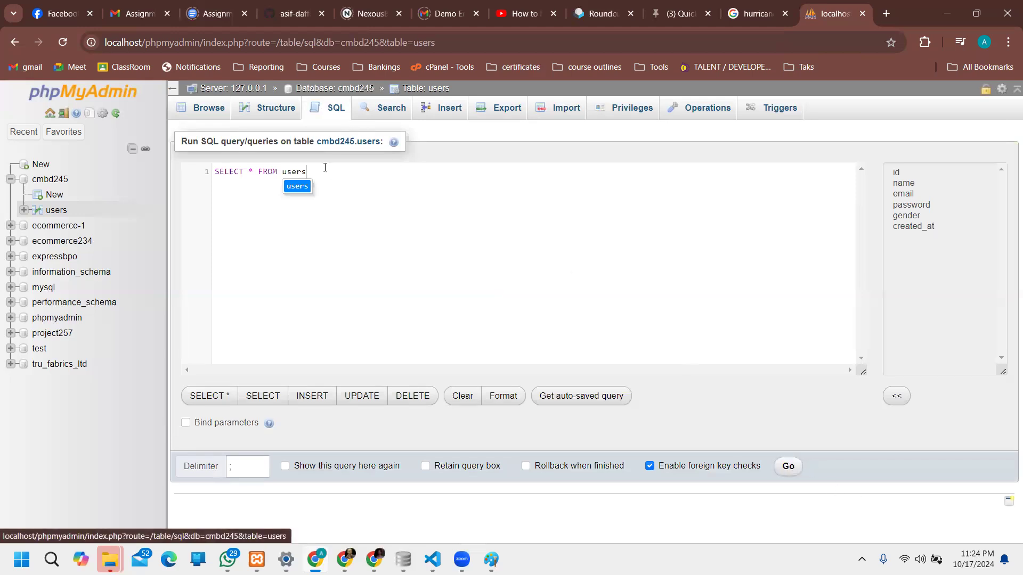
{"action": "left_click", "coordinate": [229, 175]}
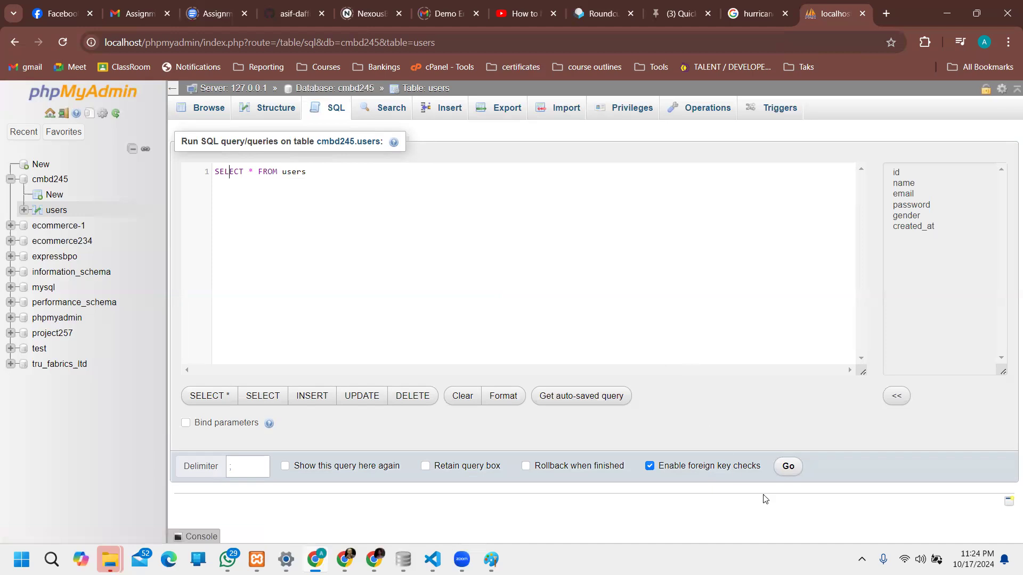
{"action": "left_click", "coordinate": [786, 467]}
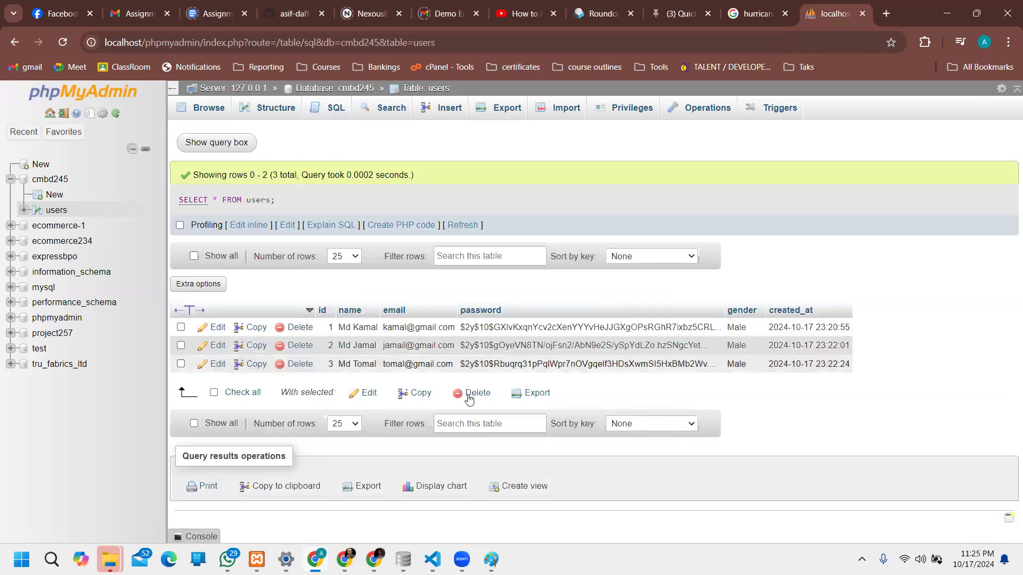
Step: Run SELECT * FROM `users` WHERE `id` = 2 to return only user 2
{"action": "left_click", "coordinate": [335, 108]}
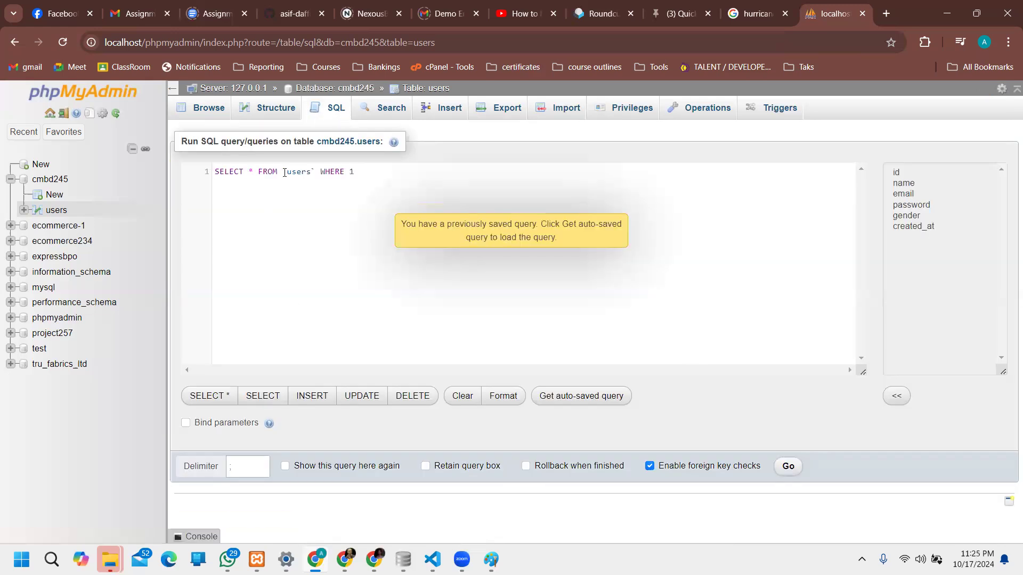
{"action": "left_click", "coordinate": [435, 178]}
{"action": "key", "text": "BackSpace"}
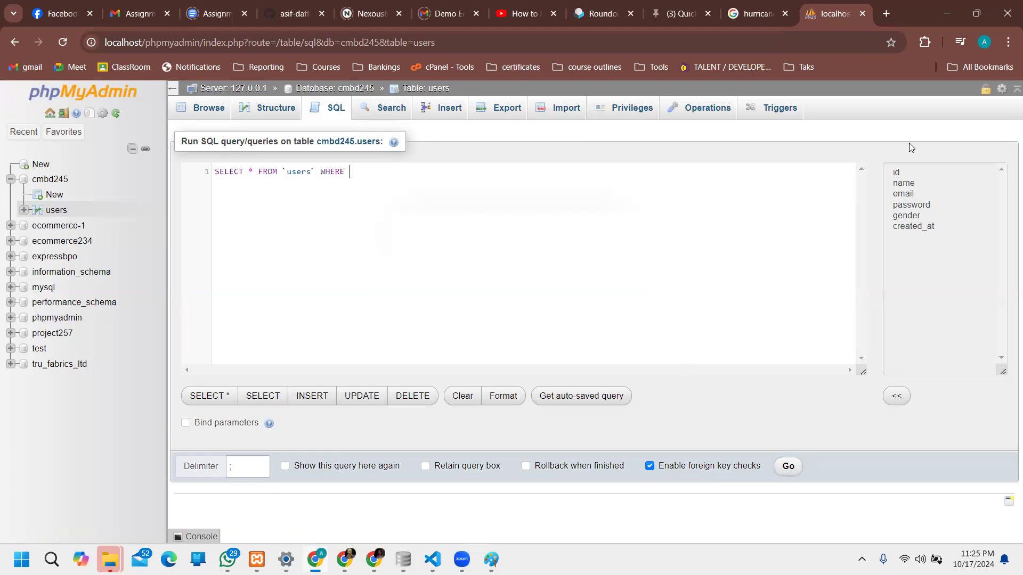
{"action": "double_click", "coordinate": [900, 171]}
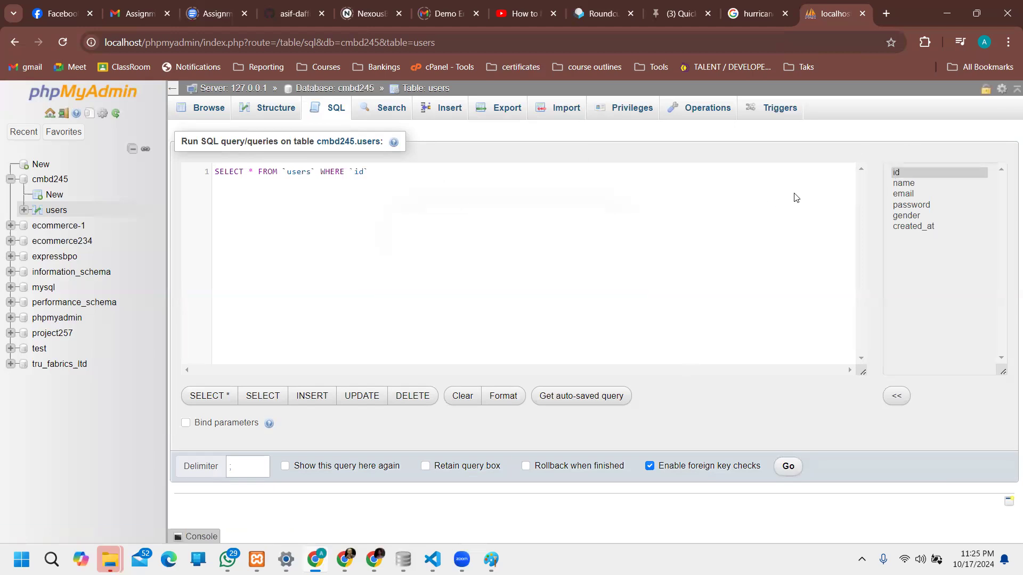
{"action": "type", "text": "= 2"}
{"action": "left_click_drag", "start_coordinate": [388, 171], "coordinate": [348, 171]}
{"action": "double_click", "coordinate": [299, 171]}
{"action": "left_click", "coordinate": [248, 171]}
{"action": "left_click", "coordinate": [791, 469]}
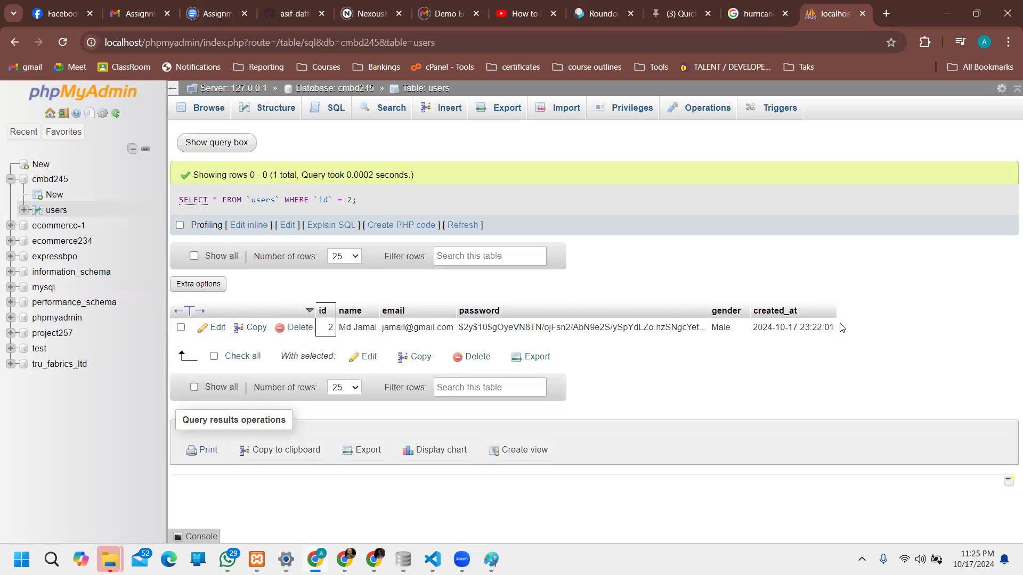
Step: Change the query to SELECT name and run it, returning only user 2's name
{"action": "left_click", "coordinate": [258, 226]}
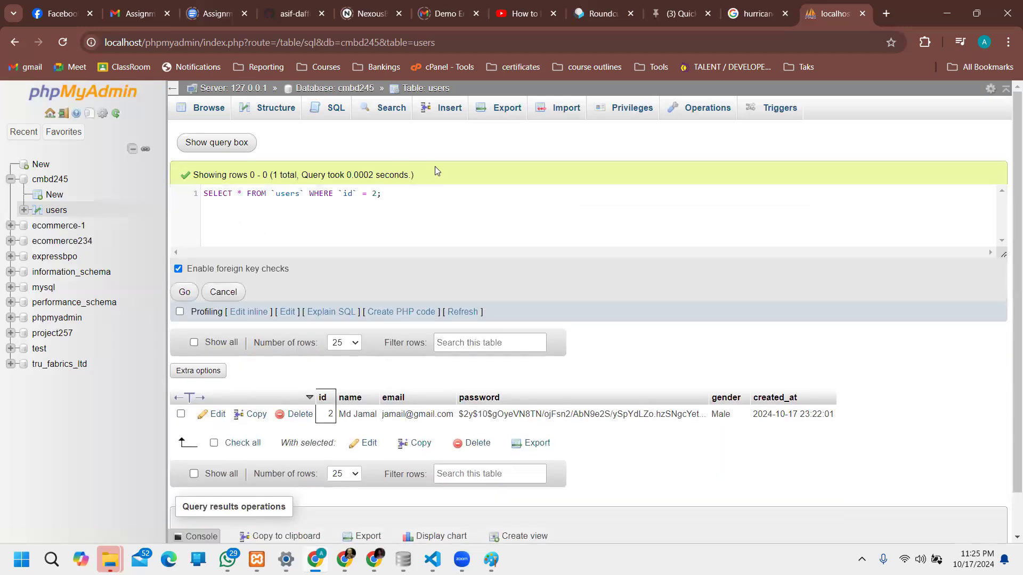
{"action": "key", "text": "BackSpace"}
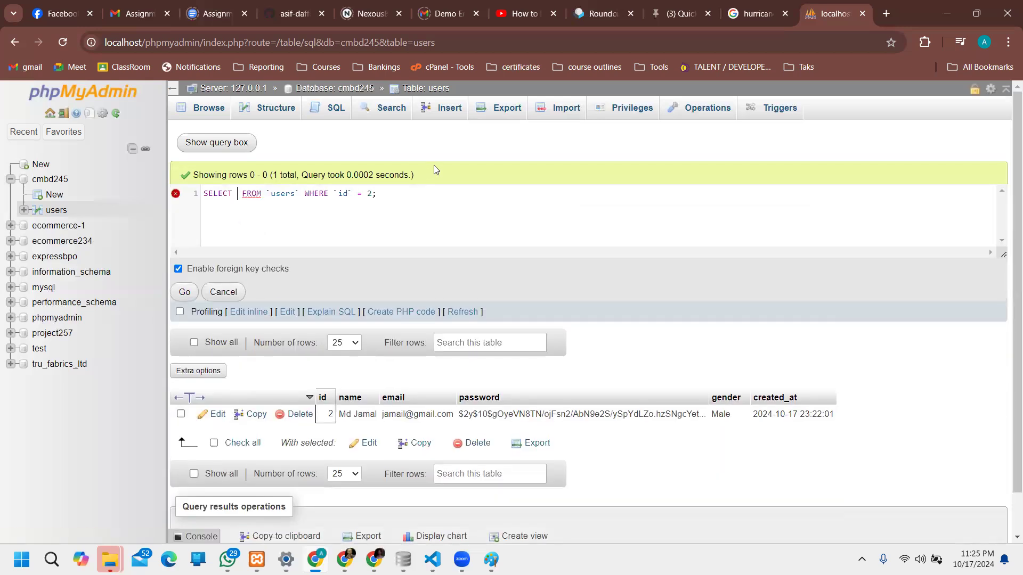
{"action": "type", "text": "name"}
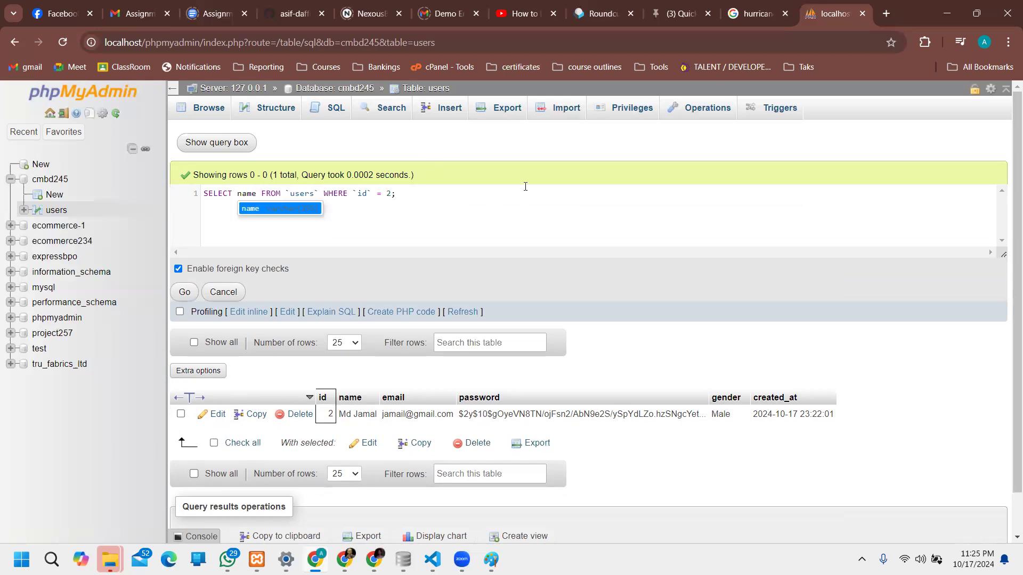
{"action": "left_click", "coordinate": [420, 190]}
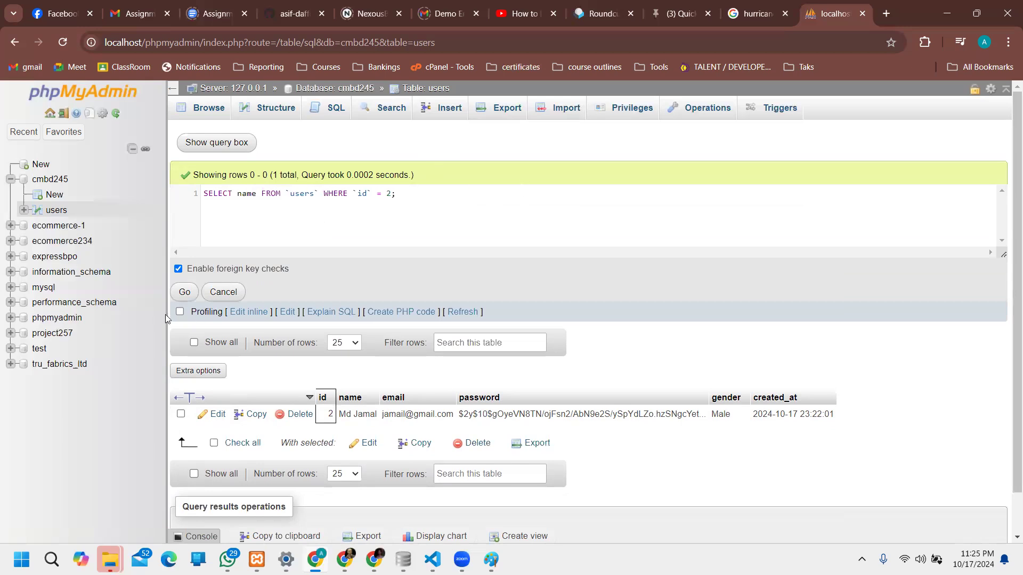
{"action": "left_click", "coordinate": [185, 292]}
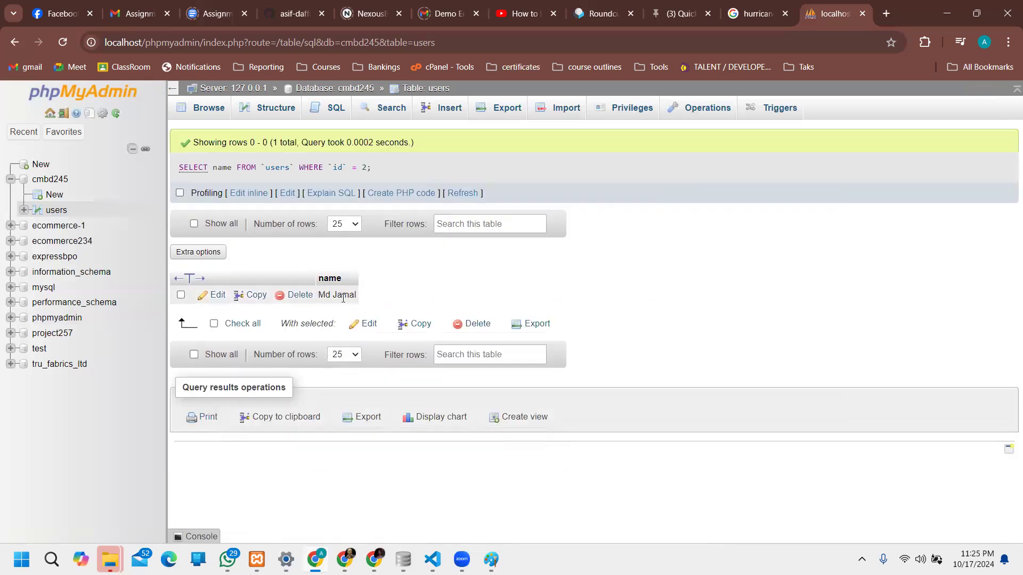
Step: Extend the query to SELECT name, gender, run it, and highlight the query and results
{"action": "left_click", "coordinate": [260, 193]}
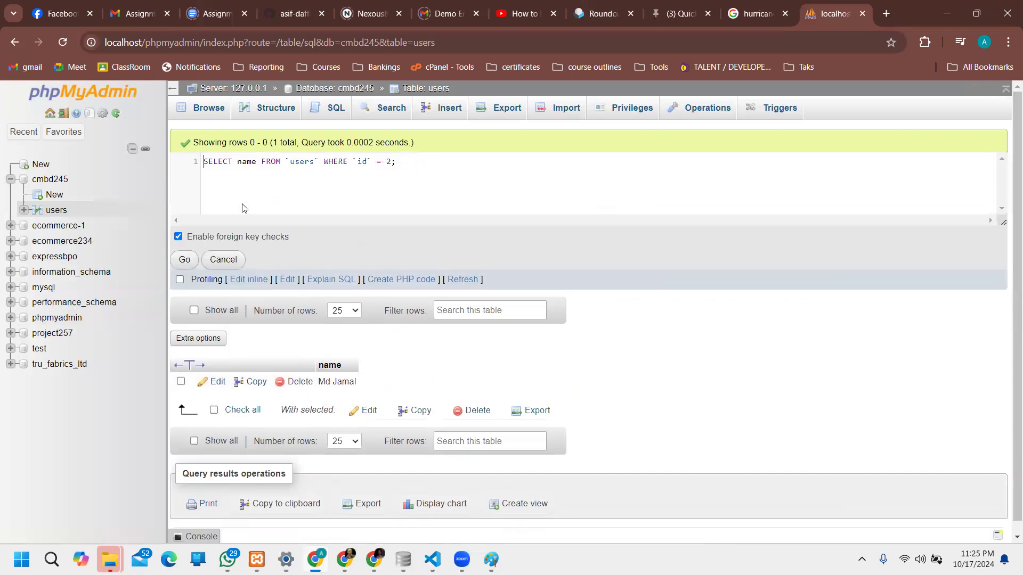
{"action": "type", "text": ", gendd"}
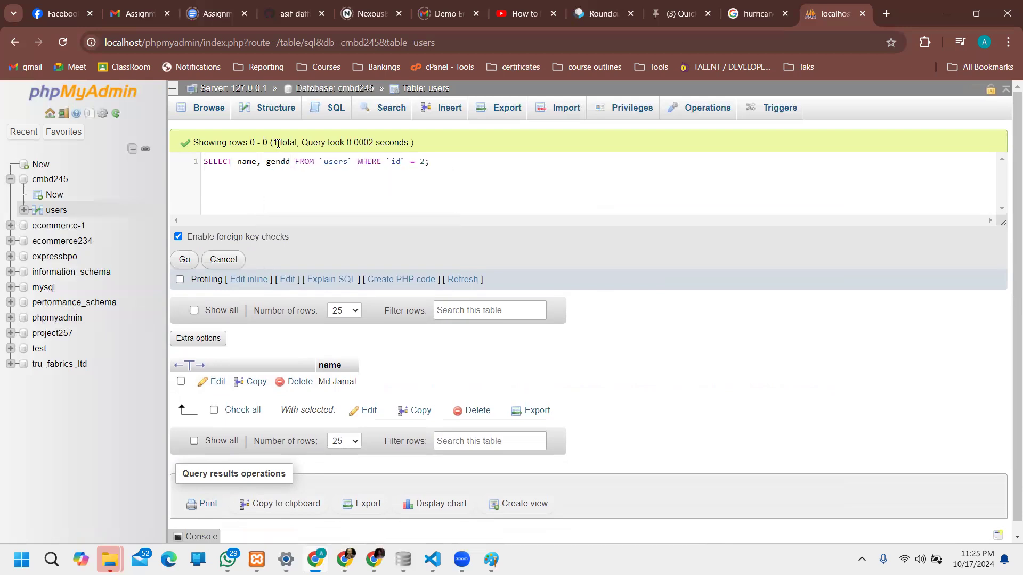
{"action": "key", "text": "BackSpace"}
{"action": "key", "text": "BackSpace"}
{"action": "type", "text": "der"}
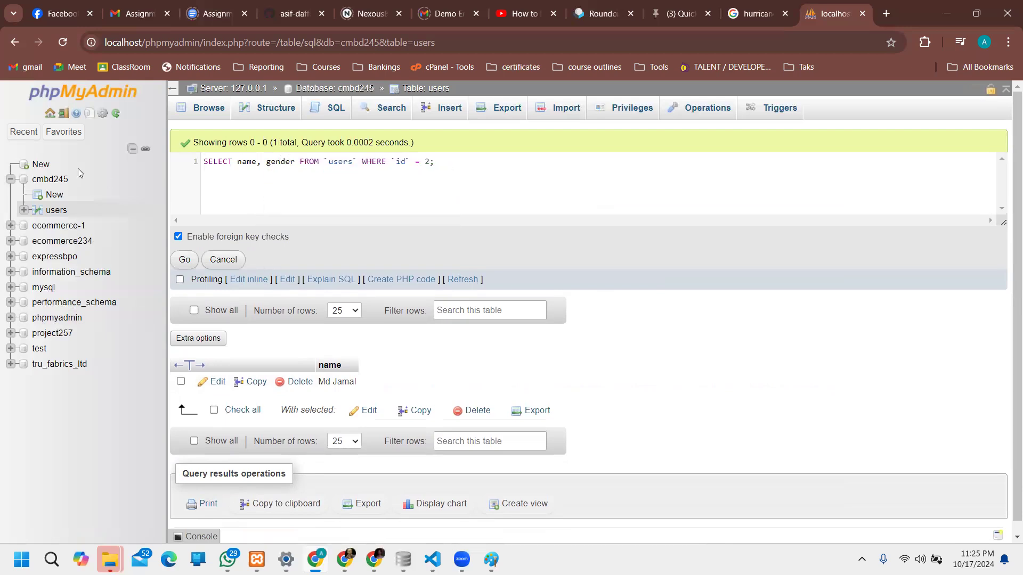
{"action": "left_click", "coordinate": [191, 261]}
{"action": "left_click", "coordinate": [186, 261]}
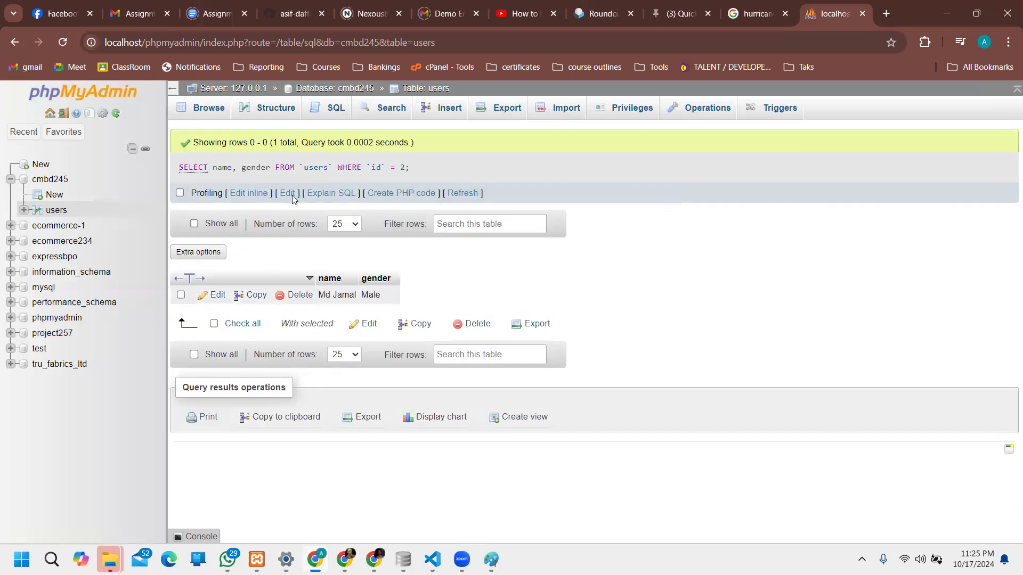
{"action": "left_click_drag", "start_coordinate": [411, 171], "coordinate": [176, 179]}
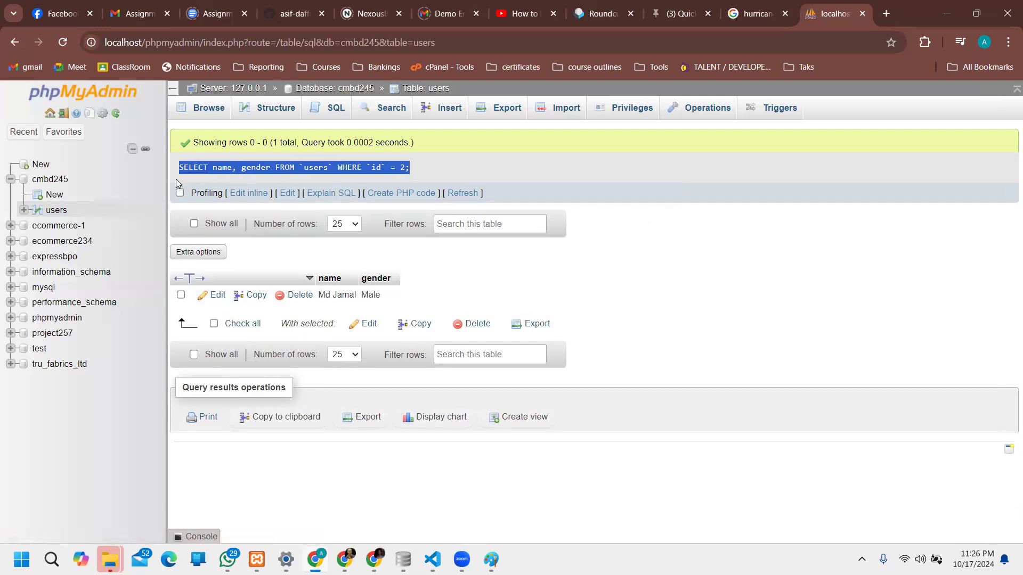
{"action": "left_click_drag", "start_coordinate": [325, 296], "coordinate": [385, 301]}
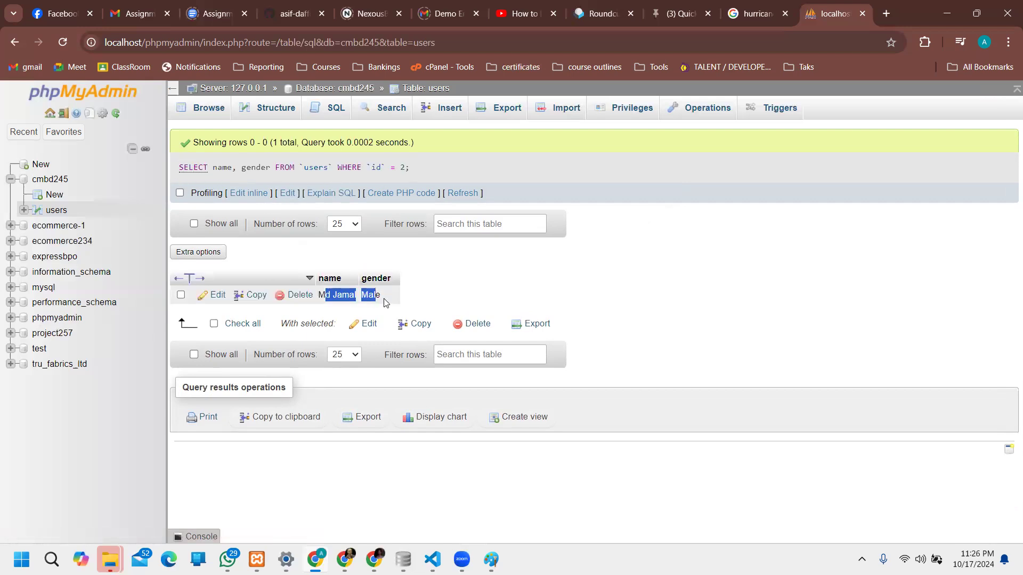
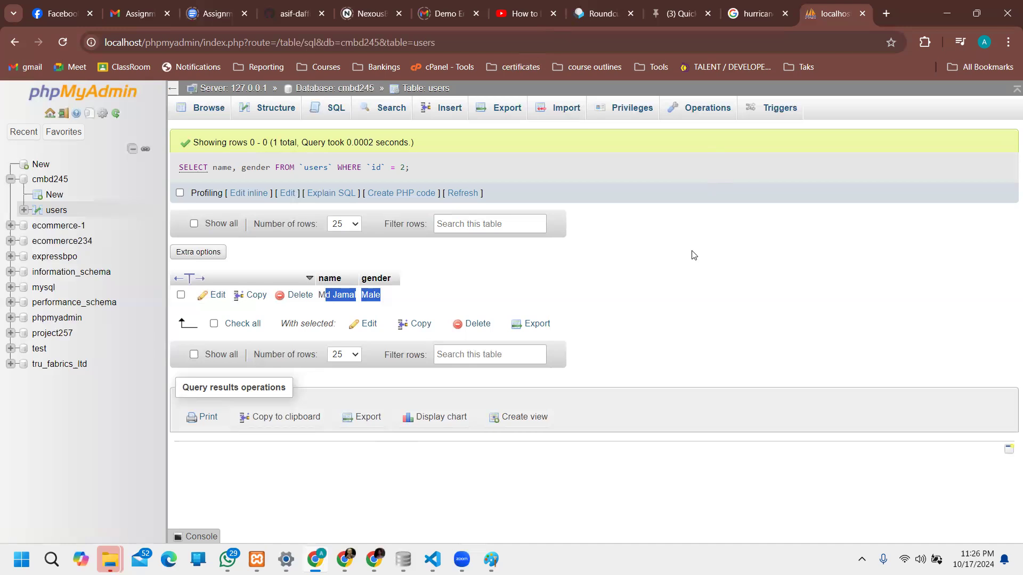
Step: Start a new table in cmbd245 and browse the first column's type list, leaving it INT
{"action": "left_click", "coordinate": [821, 218]}
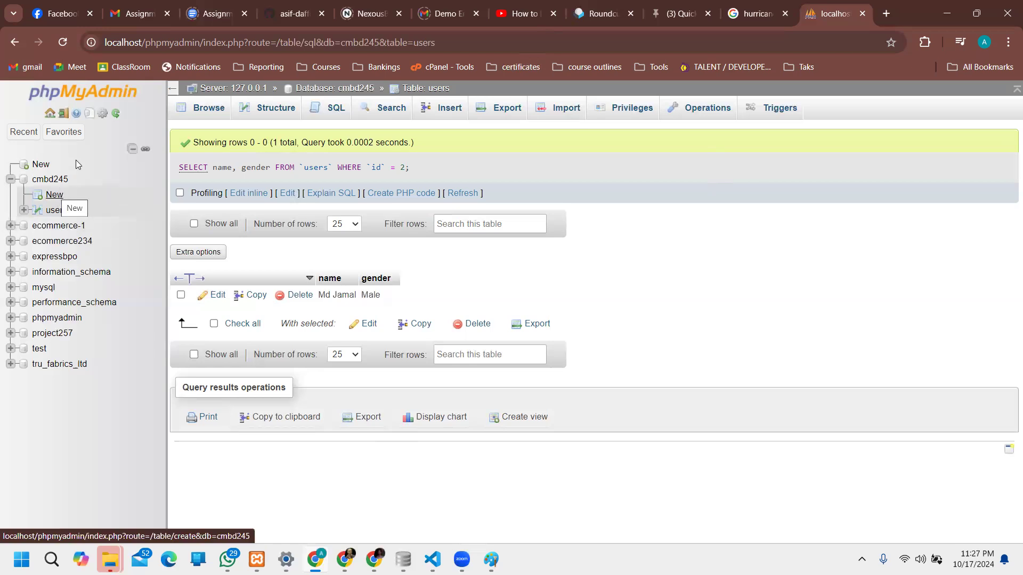
{"action": "left_click", "coordinate": [54, 196]}
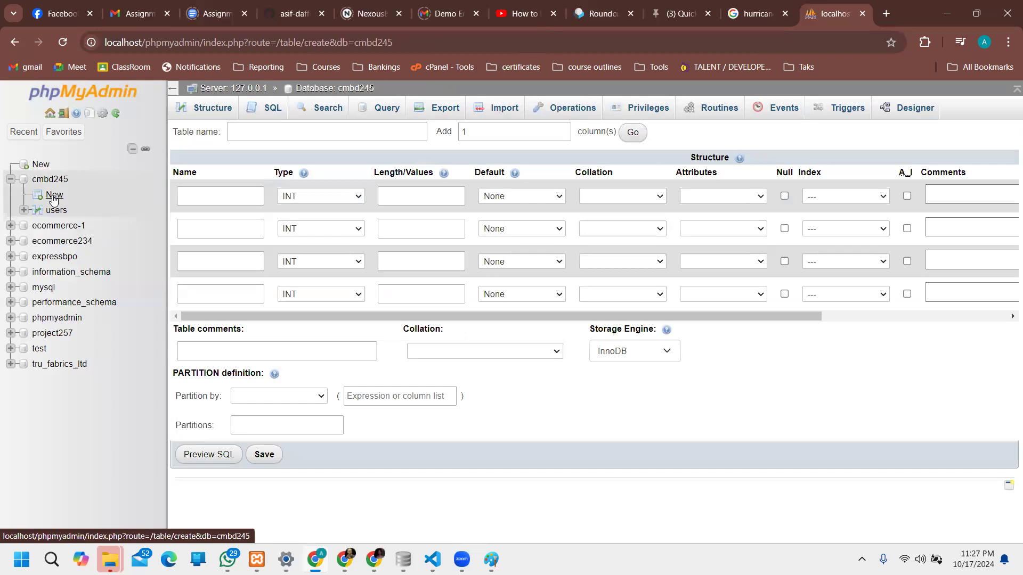
{"action": "left_click", "coordinate": [226, 193]}
{"action": "left_click", "coordinate": [226, 194]}
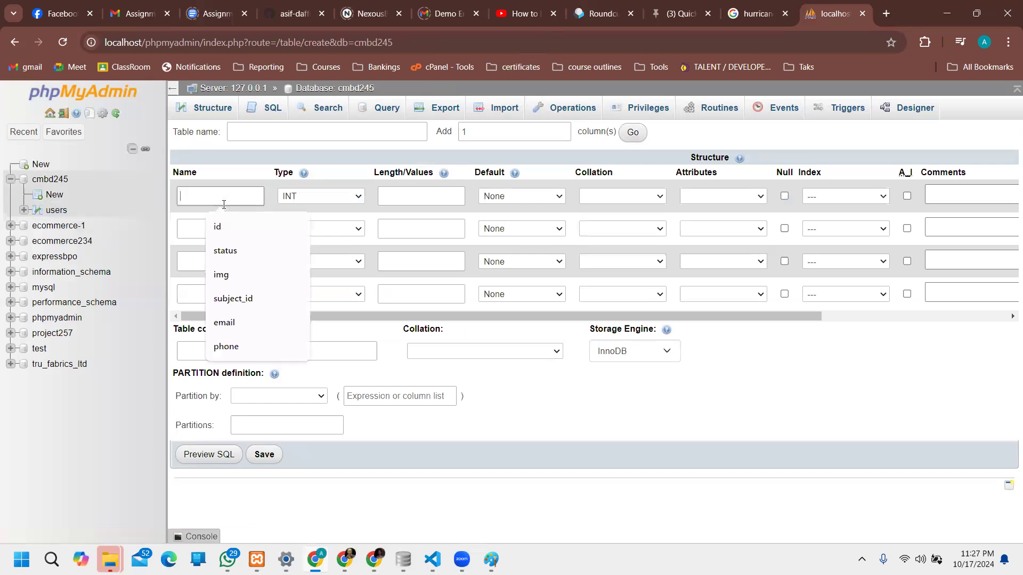
{"action": "left_click", "coordinate": [329, 199]}
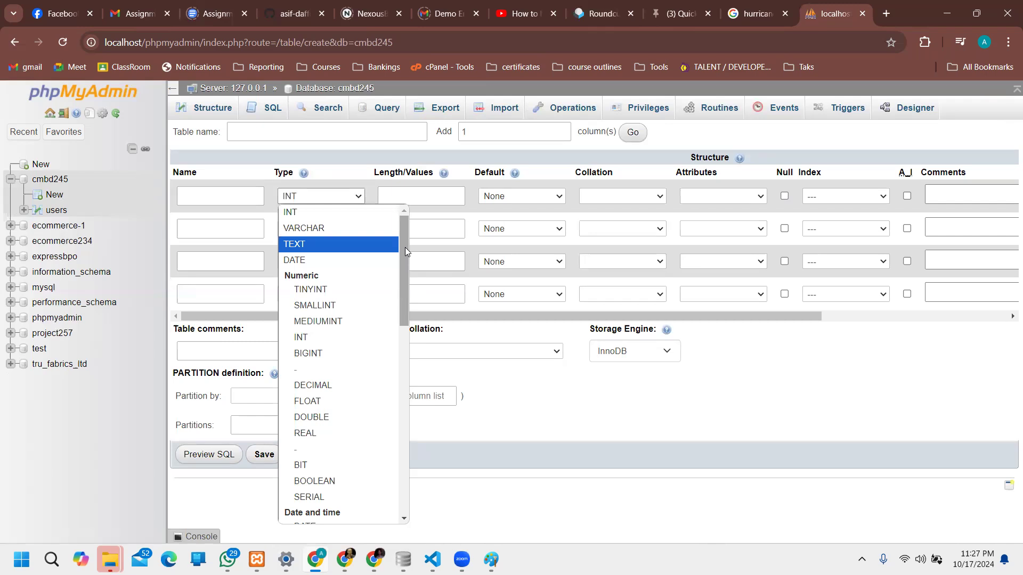
{"action": "left_click_drag", "start_coordinate": [405, 247], "coordinate": [431, 364]}
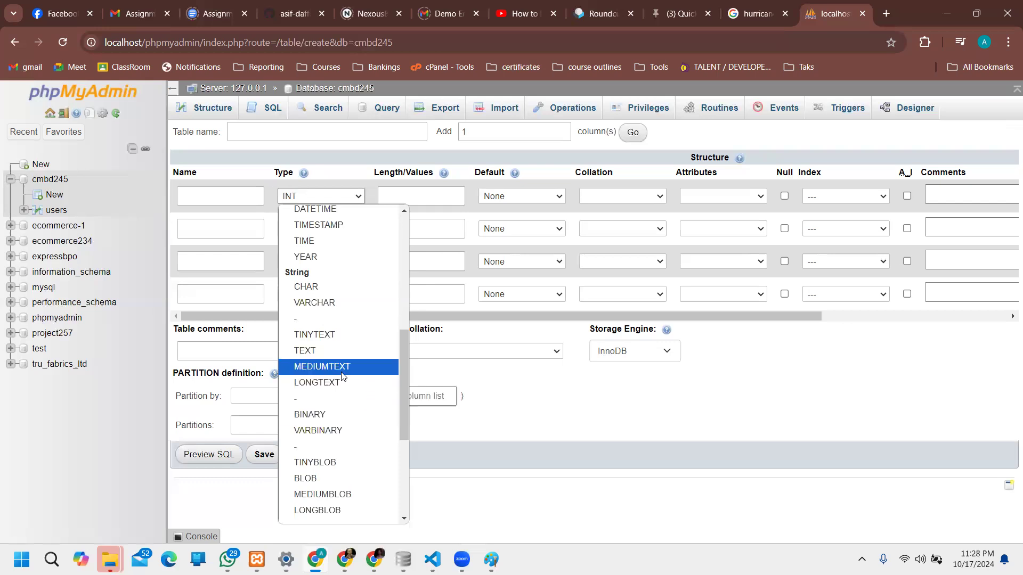
{"action": "left_click", "coordinate": [718, 398]}
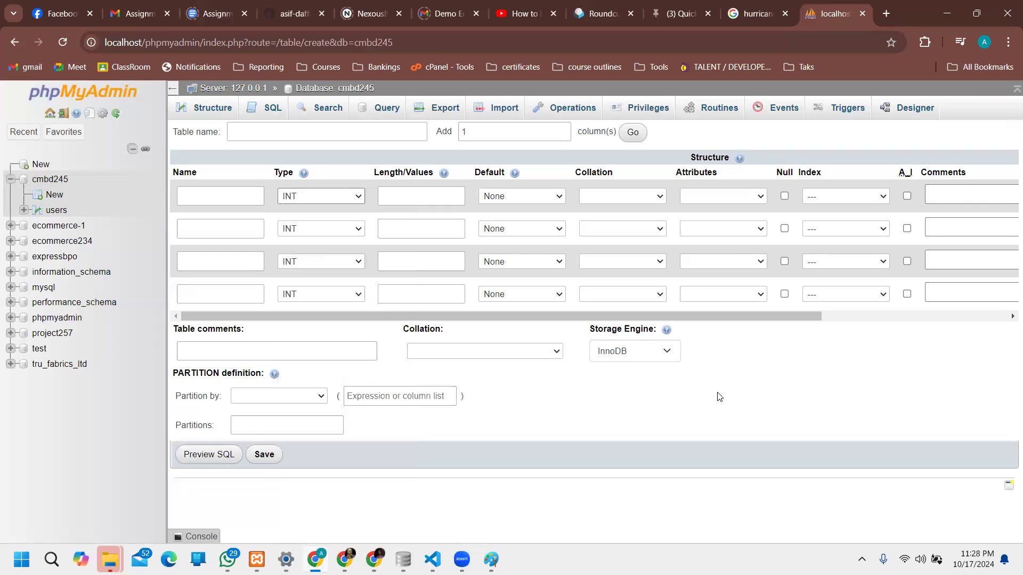
Step: Try setting the first column's type to VARCHAR
{"action": "left_click", "coordinate": [333, 197]}
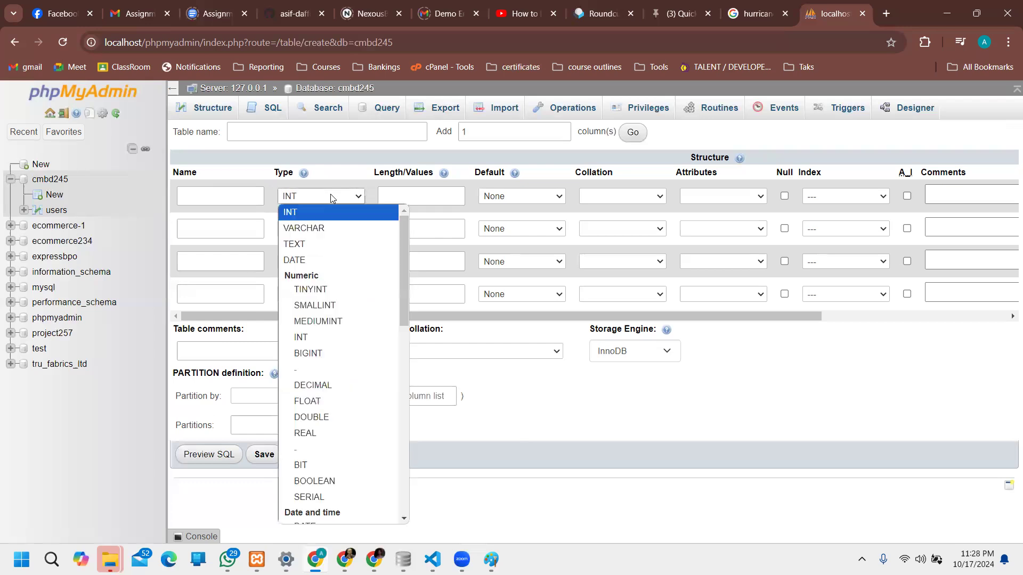
{"action": "left_click", "coordinate": [332, 229]}
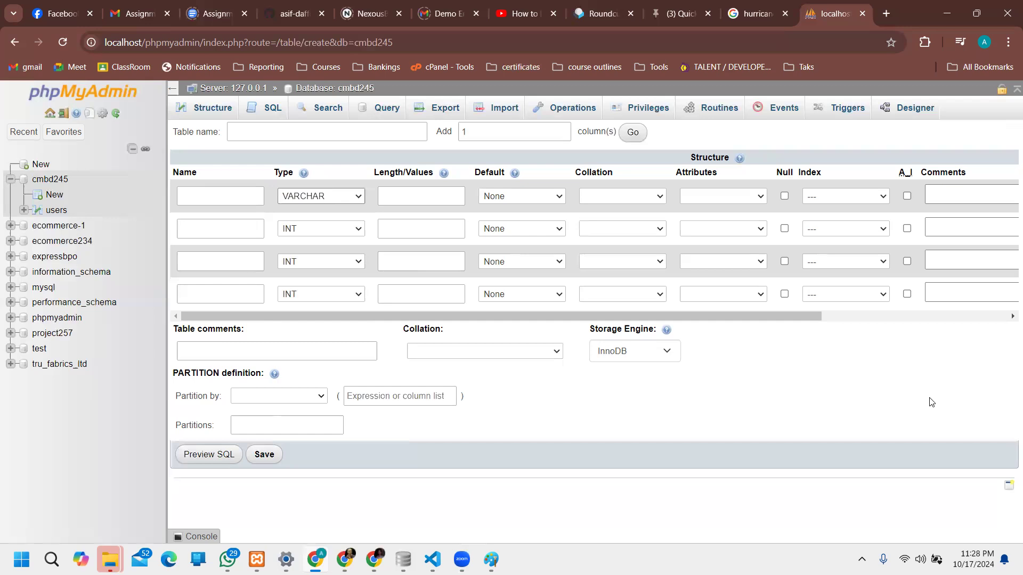
{"action": "left_click", "coordinate": [322, 228]}
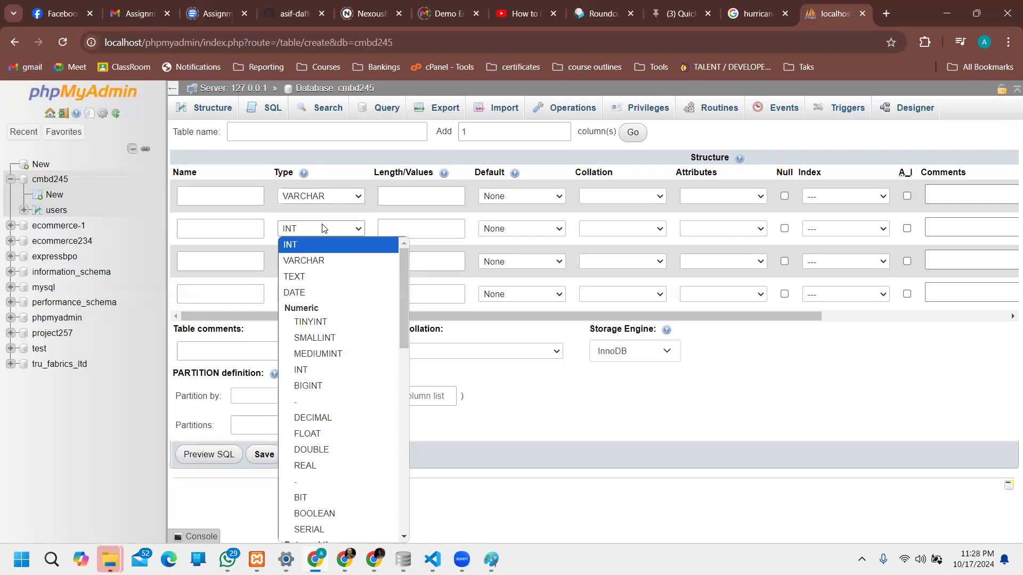
{"action": "left_click", "coordinate": [211, 196]}
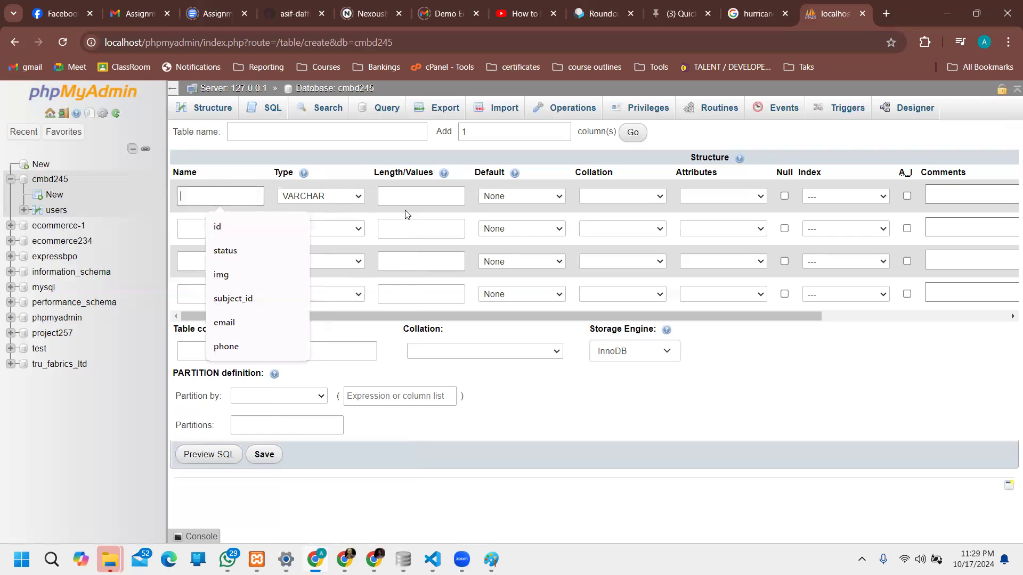
Step: Name the first column id with type INT, then head back to the users table
{"action": "left_click", "coordinate": [251, 229]}
{"action": "left_click", "coordinate": [326, 198]}
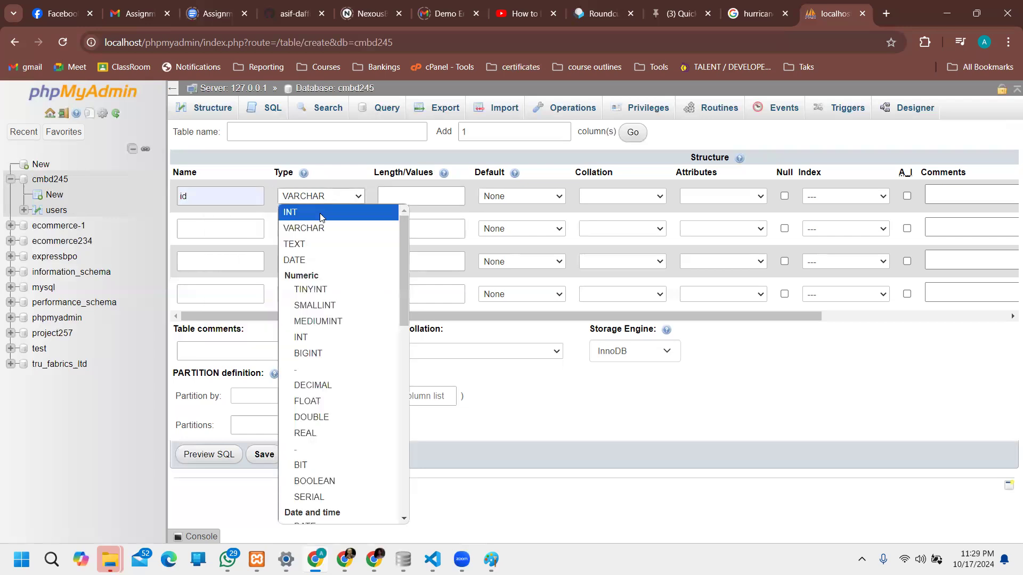
{"action": "left_click", "coordinate": [290, 212]}
{"action": "left_click", "coordinate": [425, 193]}
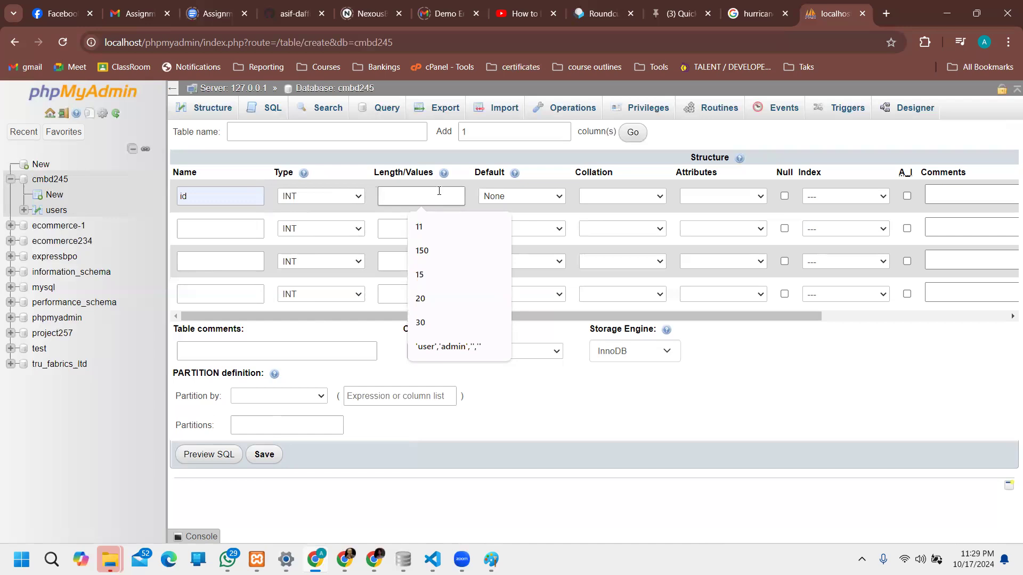
{"action": "left_click", "coordinate": [56, 210]}
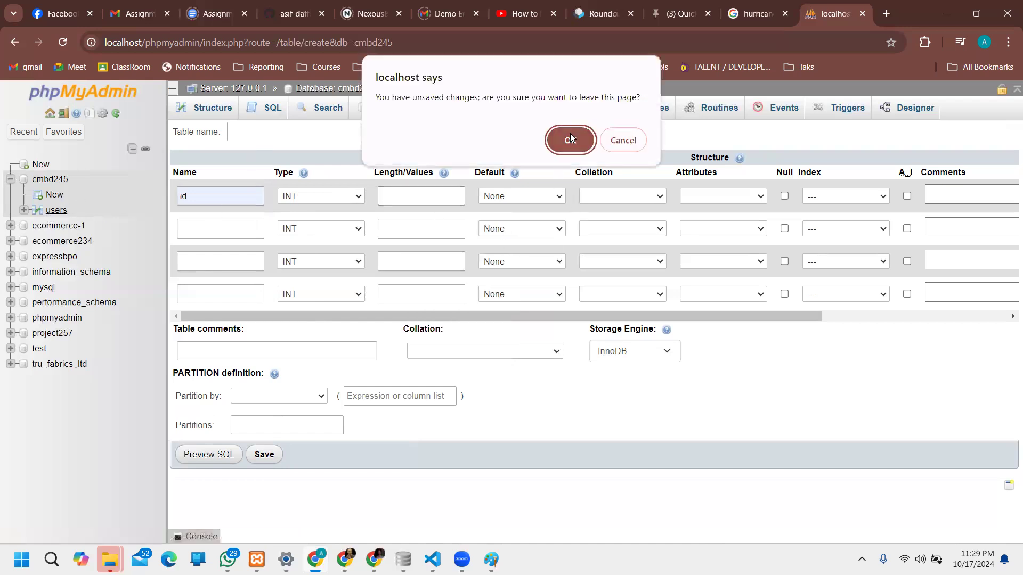
Step: Discard the unsaved form, select the third users row's password hash, and open a new tab
{"action": "left_click", "coordinate": [570, 139]}
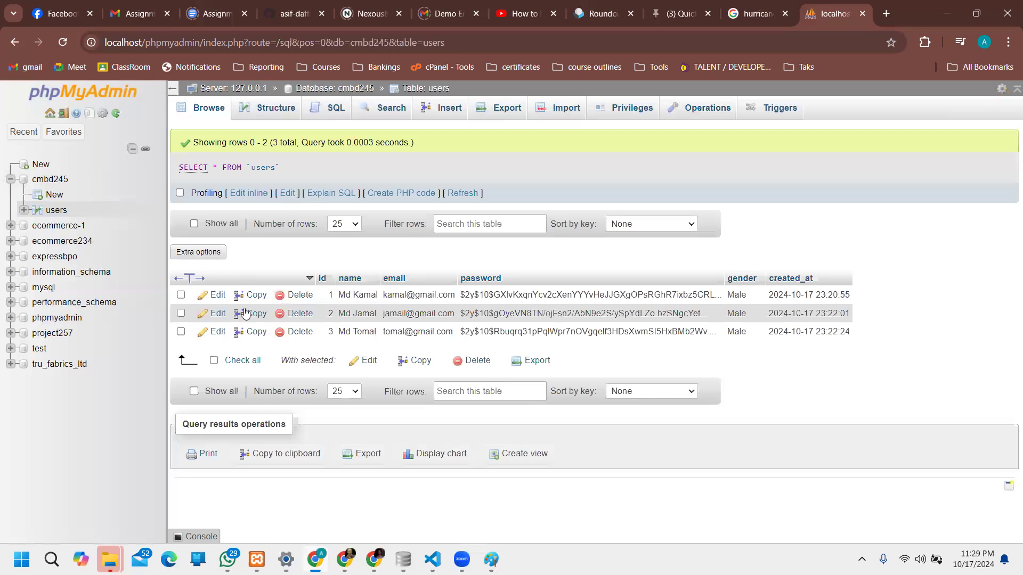
{"action": "left_click", "coordinate": [217, 331]}
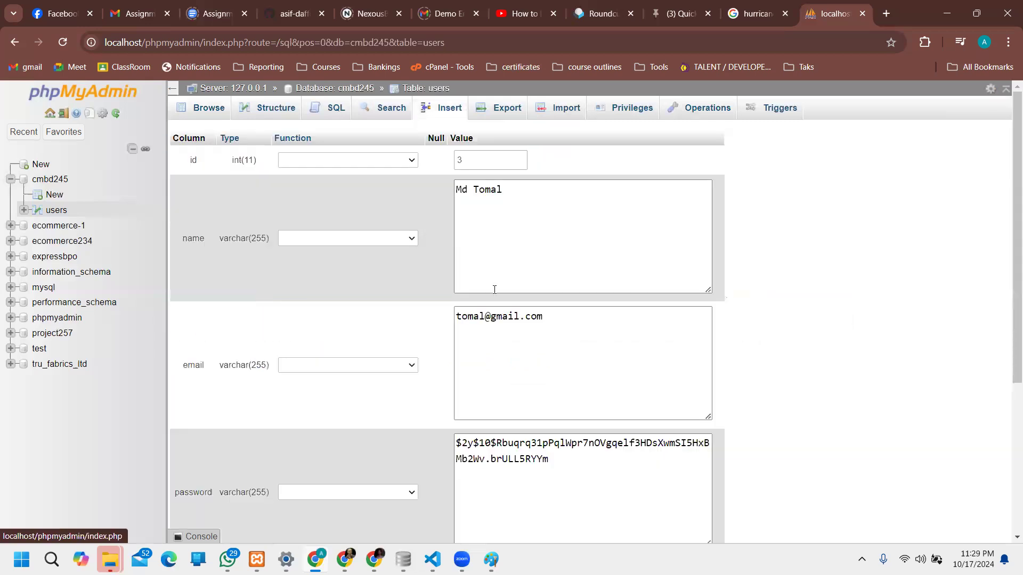
{"action": "scroll", "coordinate": [495, 290], "scroll_direction": "down", "scroll_amount": 4}
{"action": "scroll", "coordinate": [533, 293], "scroll_direction": "up", "scroll_amount": 1}
{"action": "left_click", "coordinate": [575, 299]}
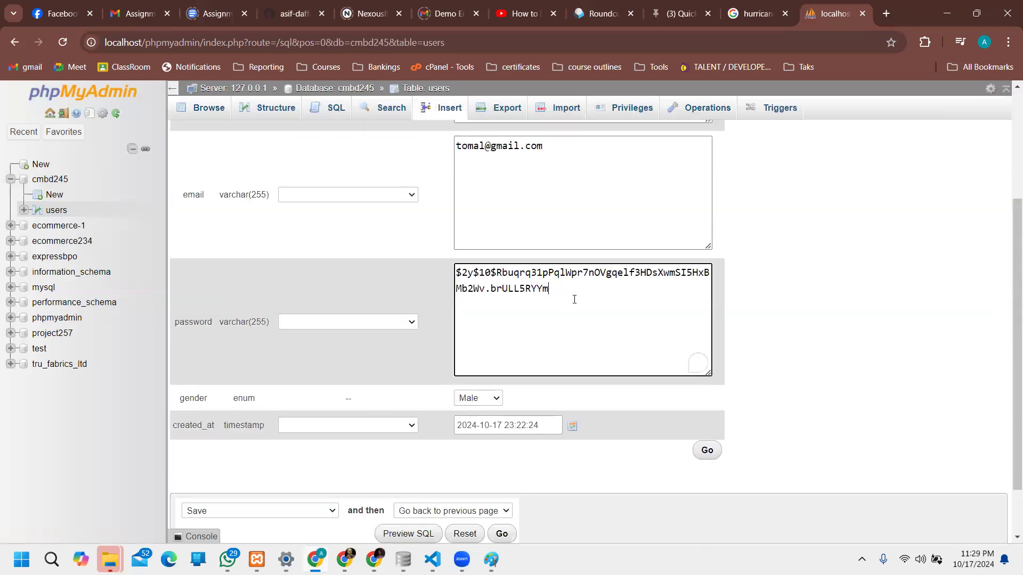
{"action": "left_click_drag", "start_coordinate": [575, 299], "coordinate": [436, 258]}
{"action": "key", "text": "ctrl+c"}
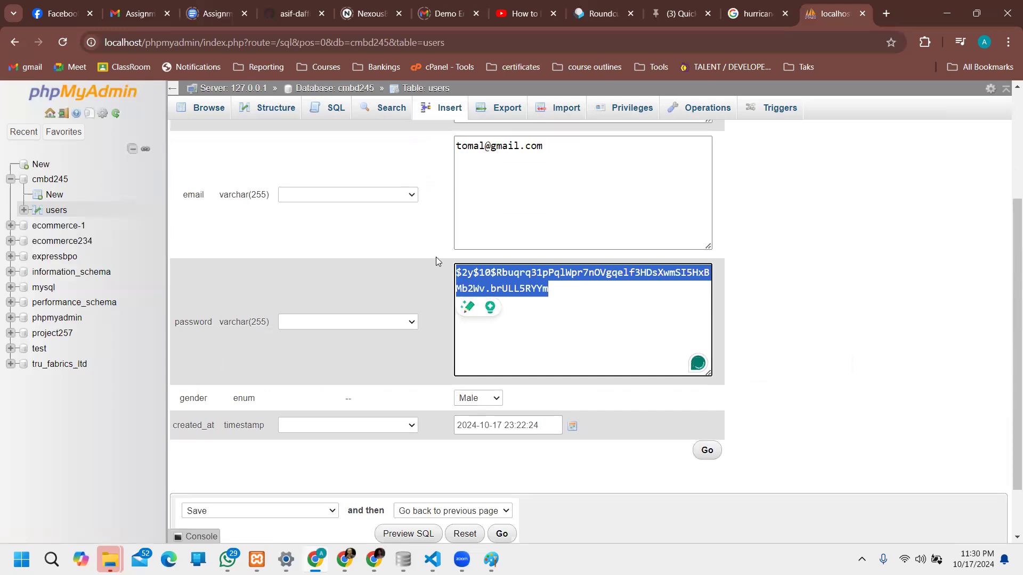
{"action": "left_click", "coordinate": [889, 10]}
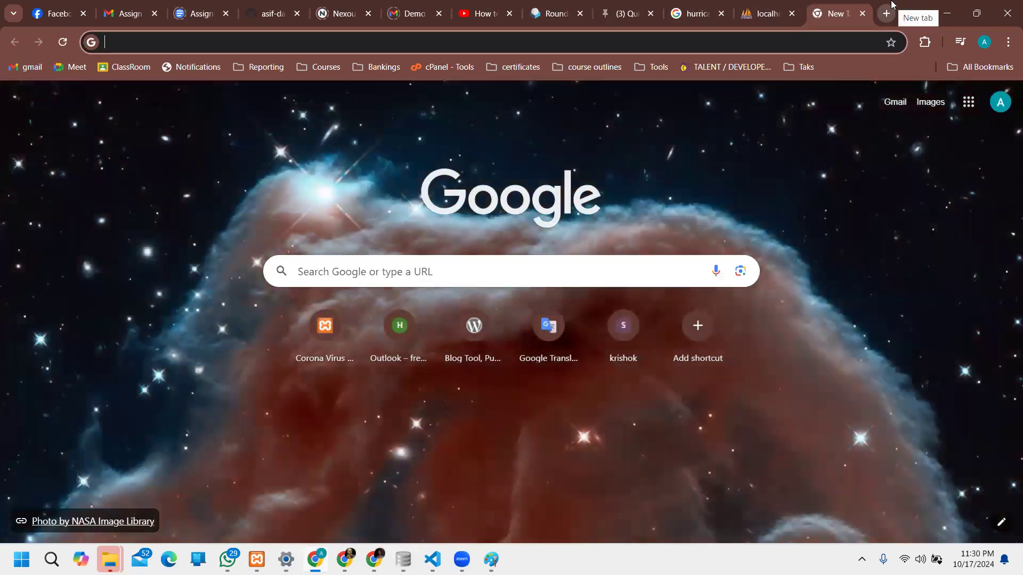
Step: Search Google for 'online php compiler' and open the Programiz Online PHP Compiler result
{"action": "type", "text": "online php"}
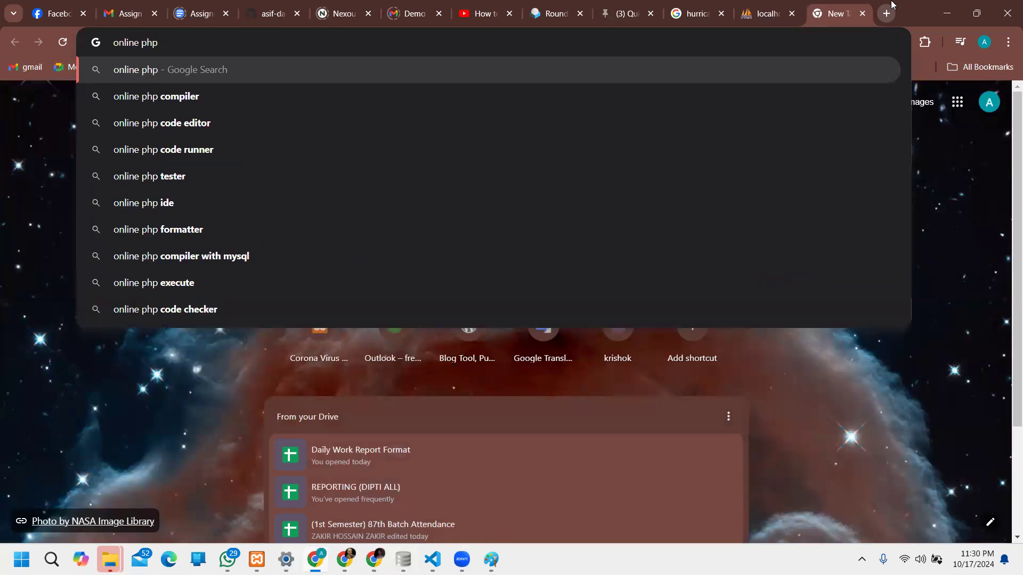
{"action": "key", "text": "Down"}
{"action": "key", "text": "Return"}
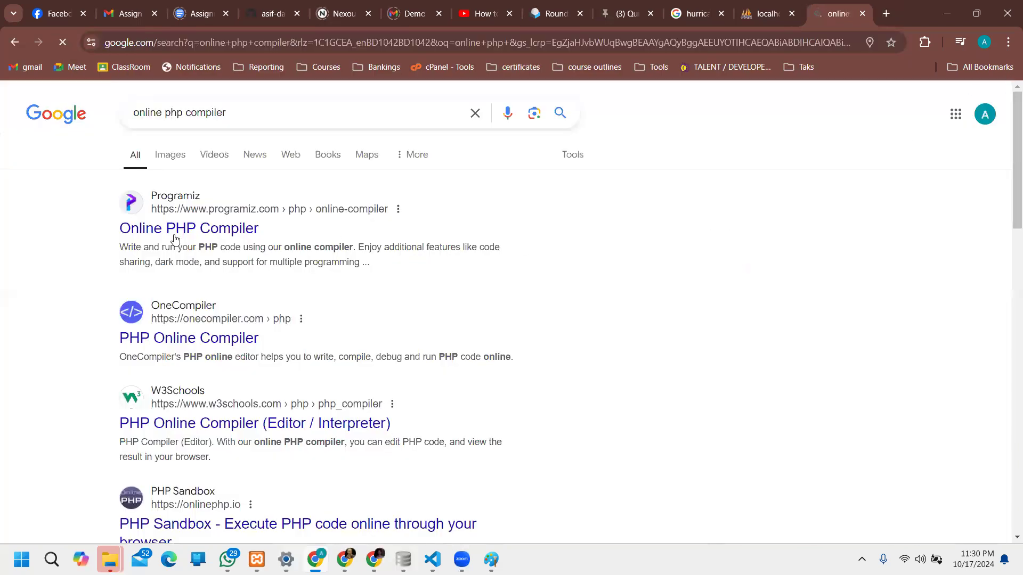
{"action": "left_click", "coordinate": [258, 231]}
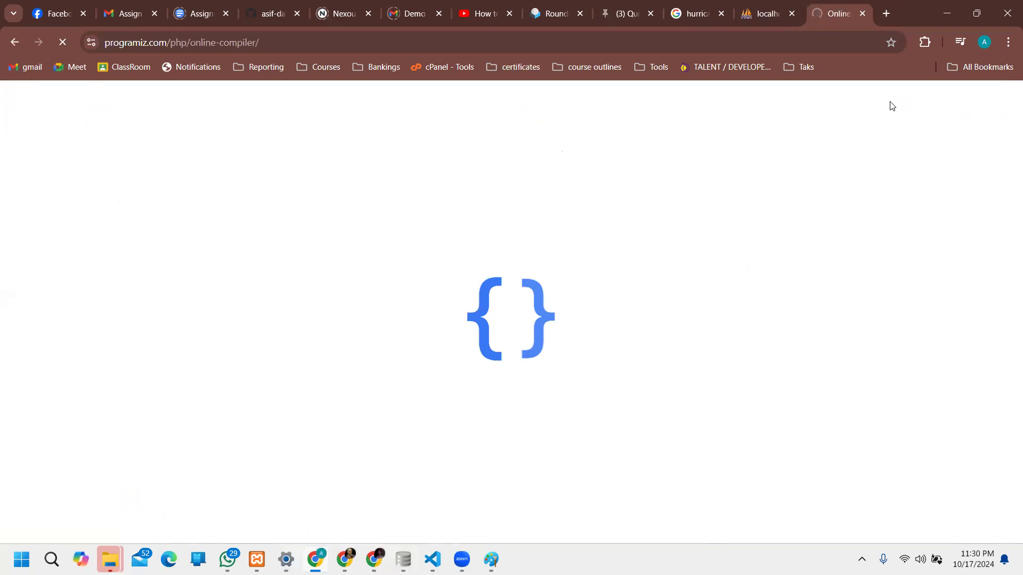
Step: Replace line 4's sample message with strlen(" plus the pasted hash and run it
{"action": "left_click", "coordinate": [236, 217]}
{"action": "left_click_drag", "start_coordinate": [223, 234], "coordinate": [102, 233]}
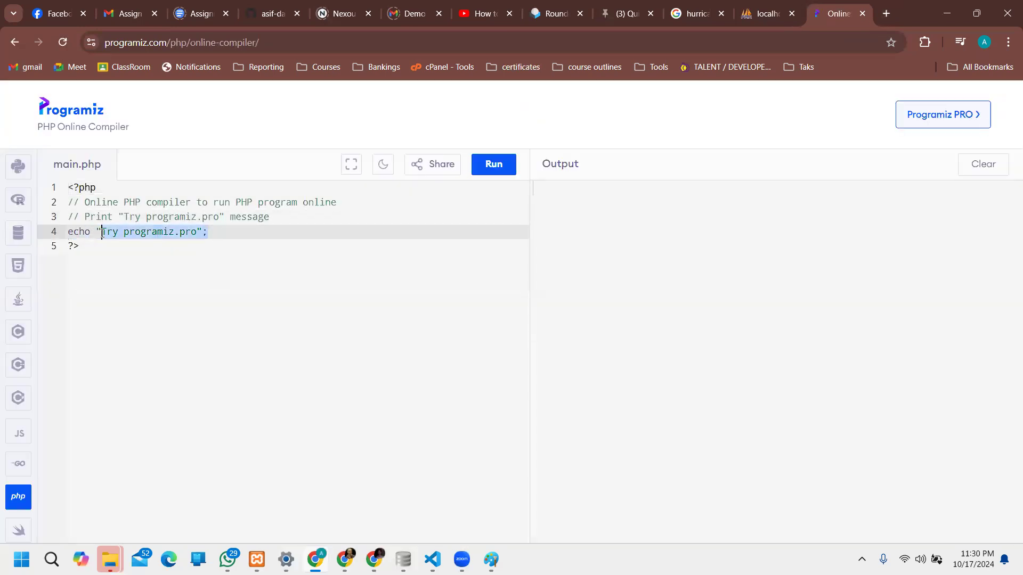
{"action": "key", "text": "BackSpace"}
{"action": "key", "text": "BackSpace"}
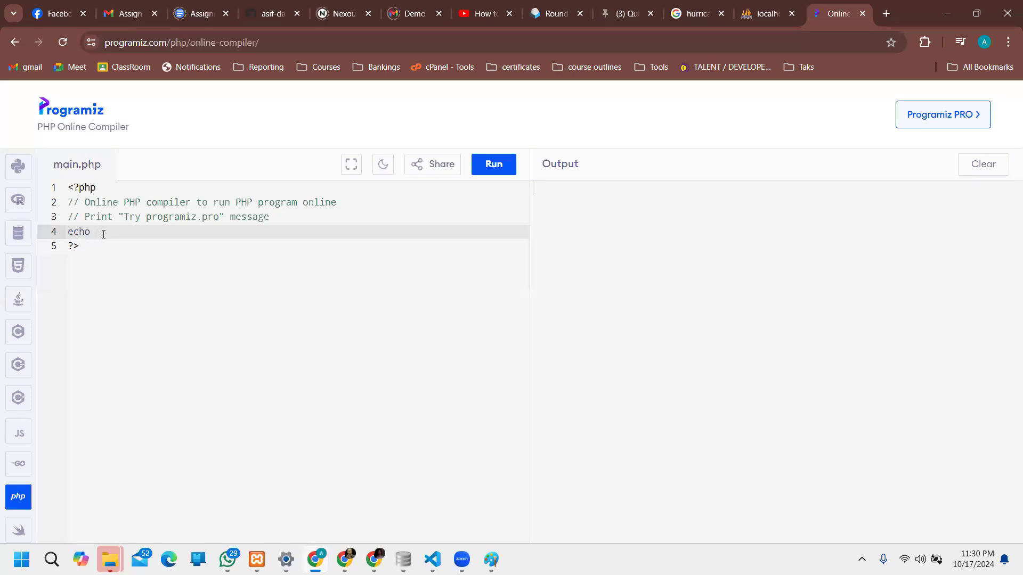
{"action": "type", "text": "s"}
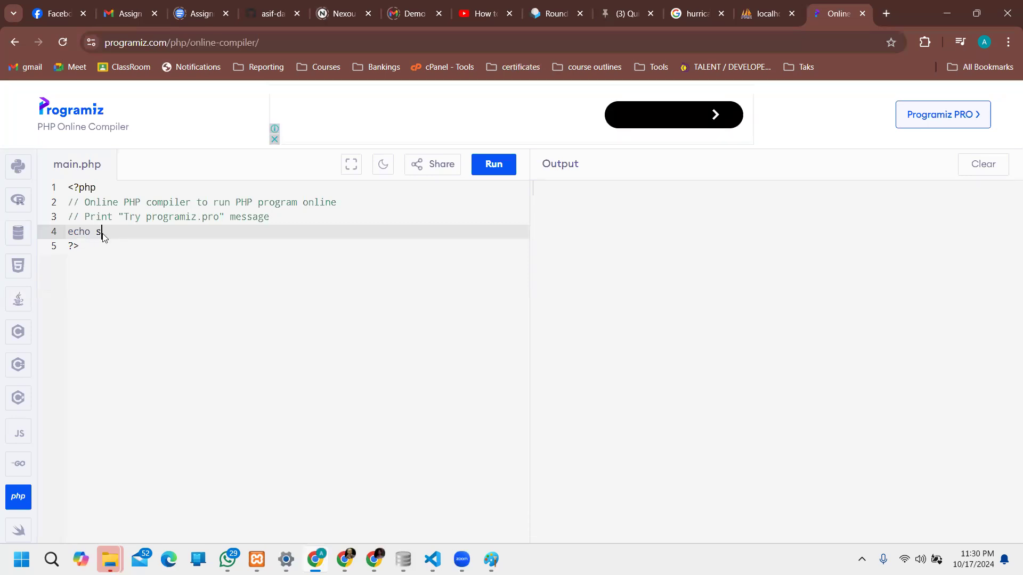
{"action": "type", "text": "trl"}
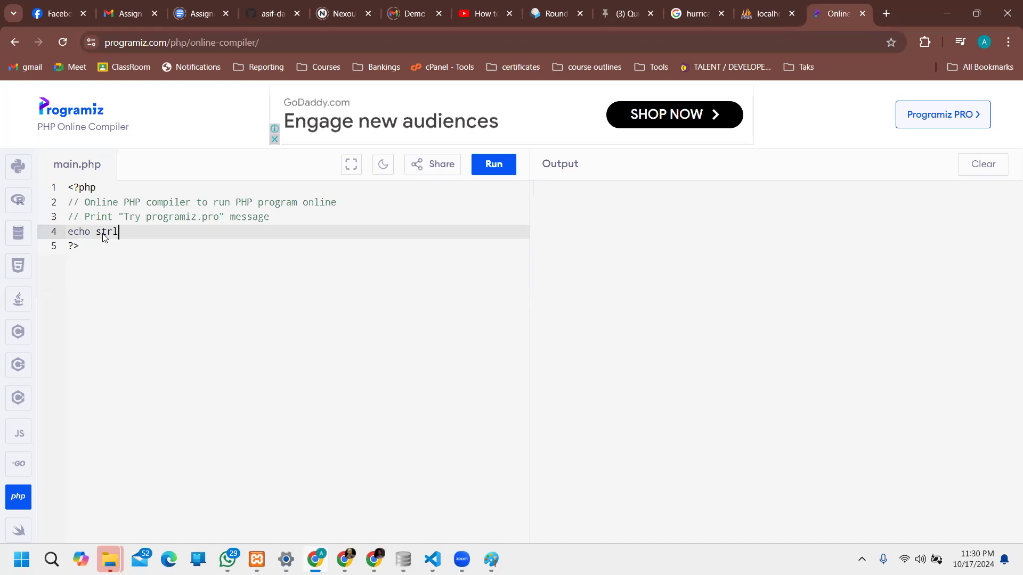
{"action": "type", "text": "en(\""}
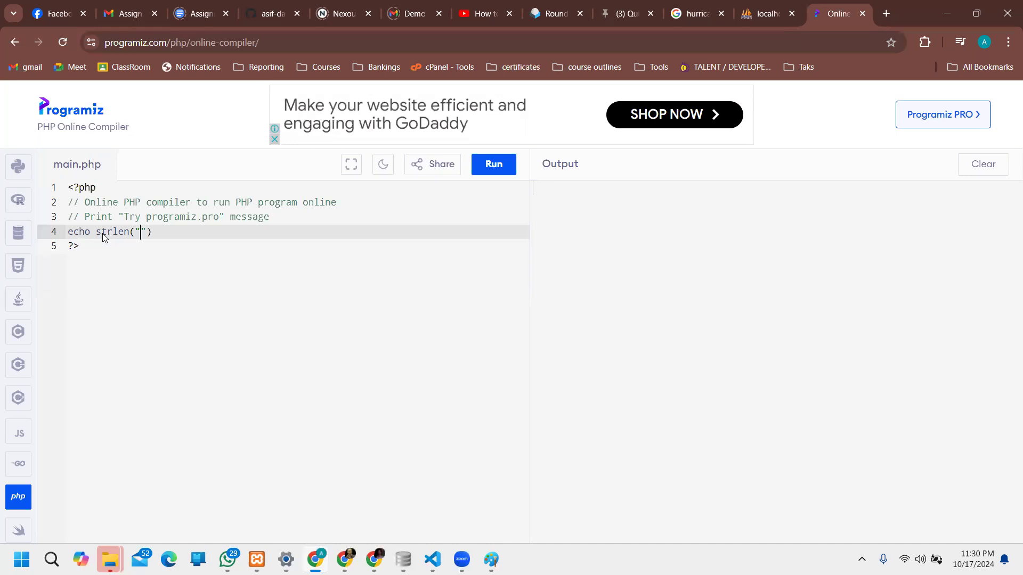
{"action": "key", "text": "ctrl+v"}
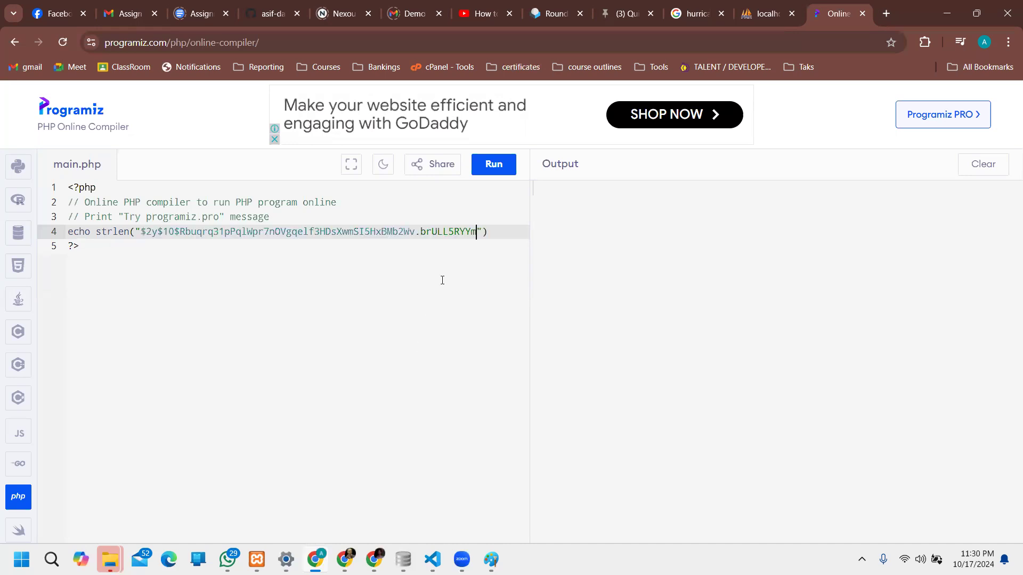
{"action": "left_click", "coordinate": [491, 163]}
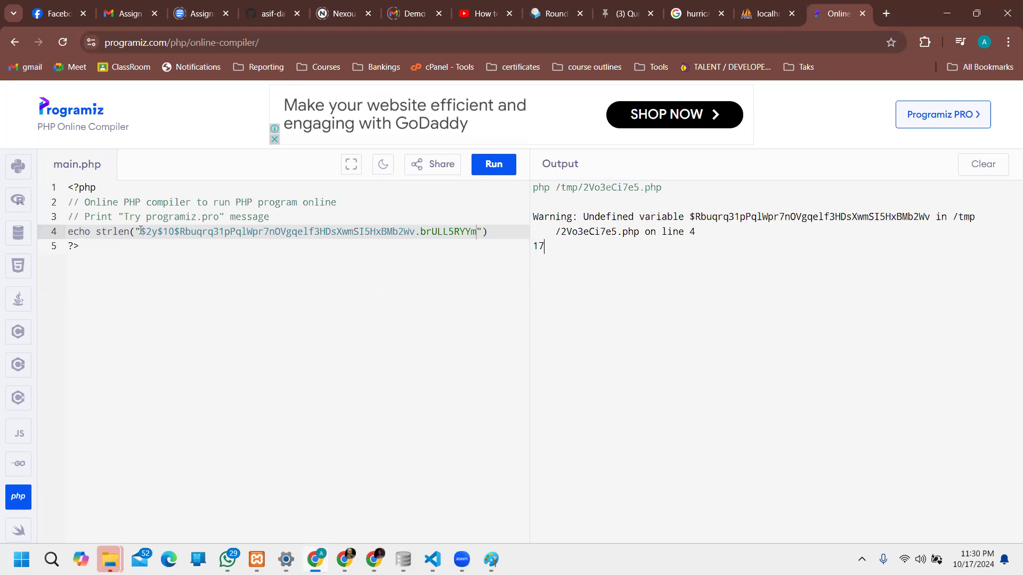
Step: Replace the hash string's first $ with w and rerun, still printing 17
{"action": "left_click_drag", "start_coordinate": [141, 230], "coordinate": [158, 233]}
{"action": "left_click", "coordinate": [157, 233]}
{"action": "left_click", "coordinate": [146, 233]}
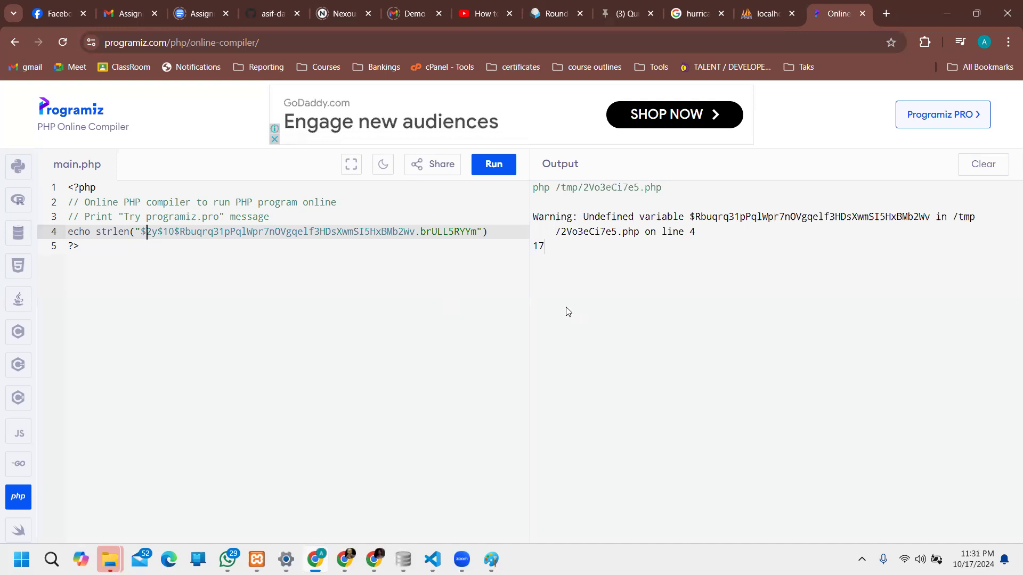
{"action": "key", "text": "BackSpace"}
{"action": "type", "text": "w"}
{"action": "left_click", "coordinate": [488, 166]}
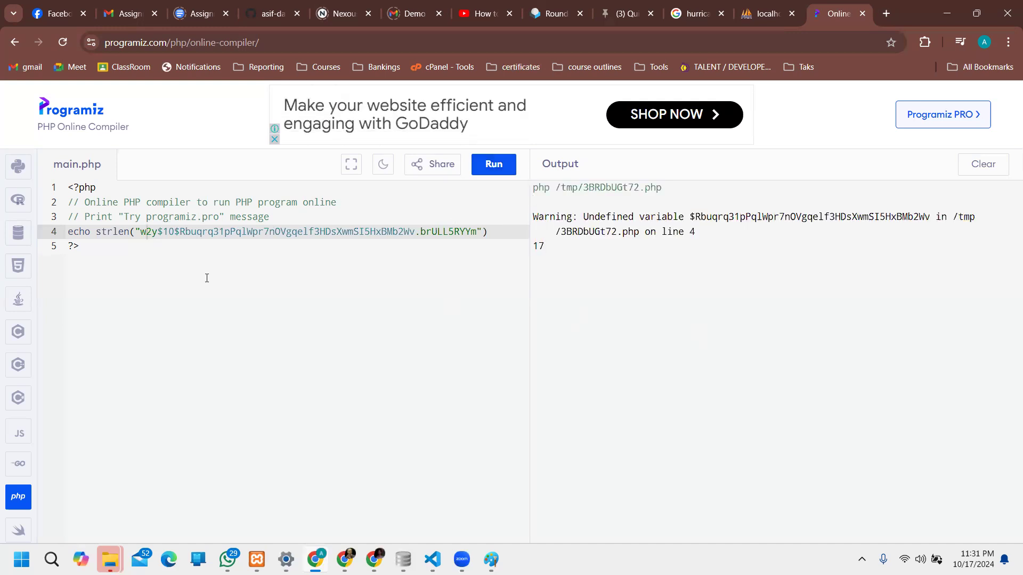
Step: Replace the $ following w2y with w as well
{"action": "left_click", "coordinate": [164, 231]}
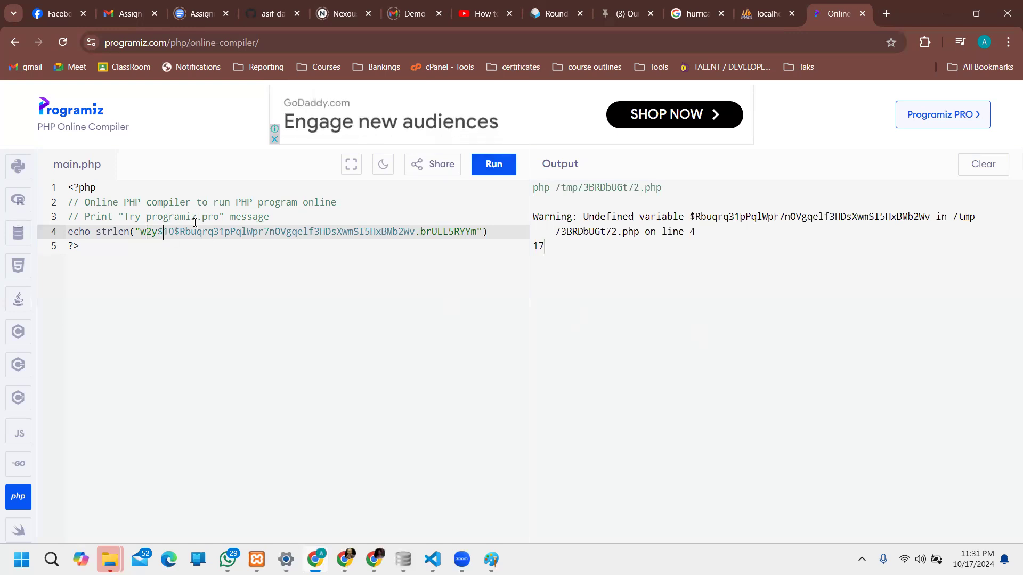
{"action": "key", "text": "BackSpace"}
{"action": "type", "text": "w"}
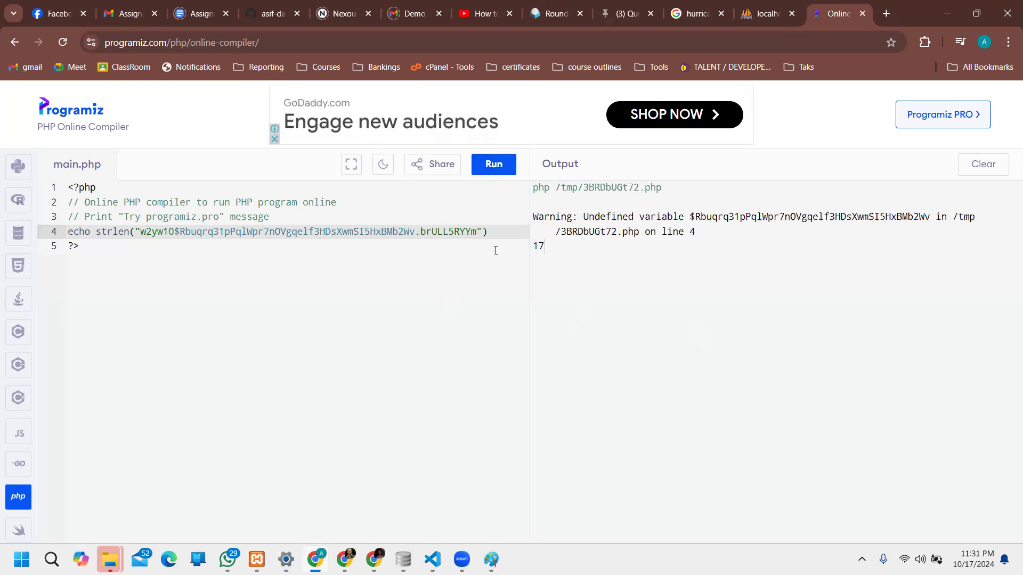